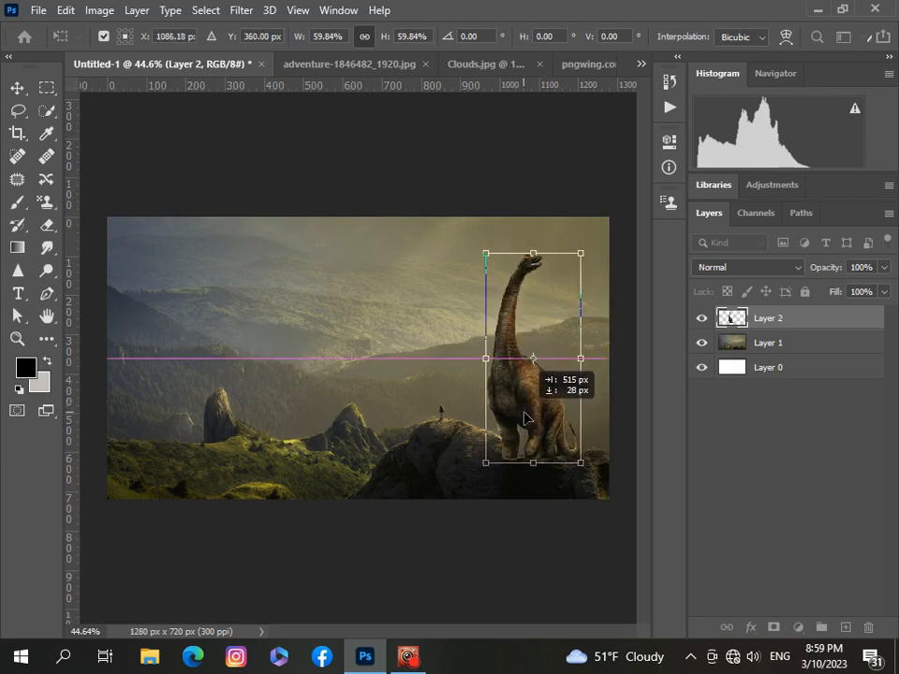
- Apply the dinosaur's transform and add a layer mask to its layer
{"action": "scroll", "coordinate": [615, 436], "scroll_direction": "up", "scroll_amount": 2}
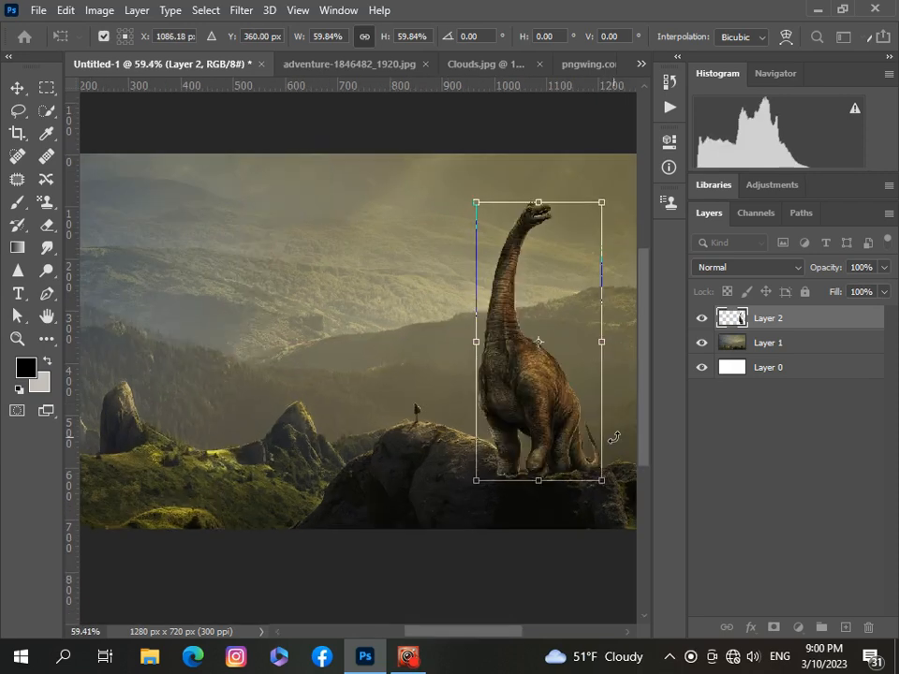
{"action": "key", "text": "Return"}
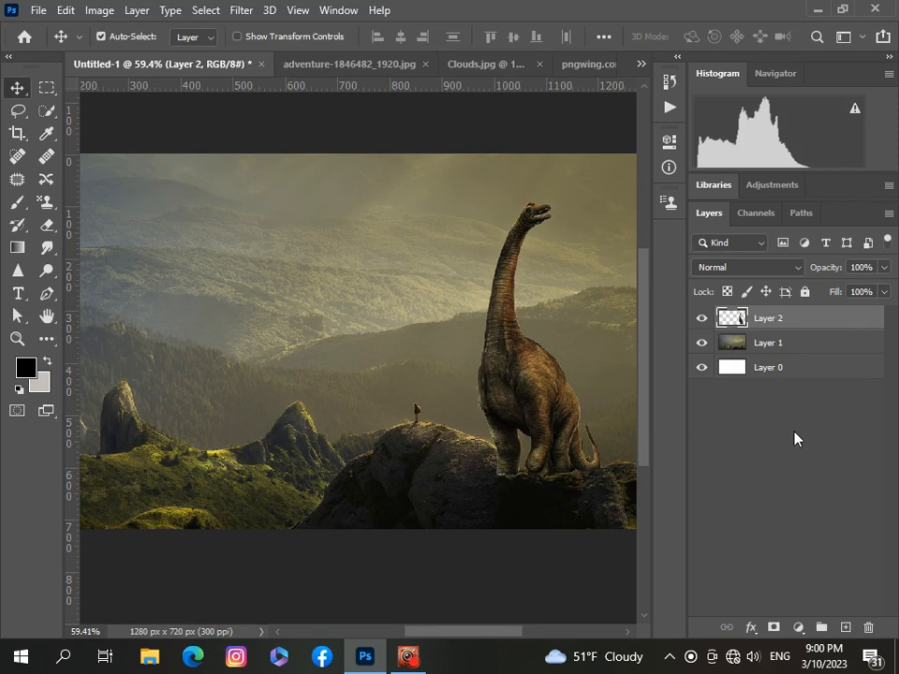
{"action": "left_click", "coordinate": [774, 628]}
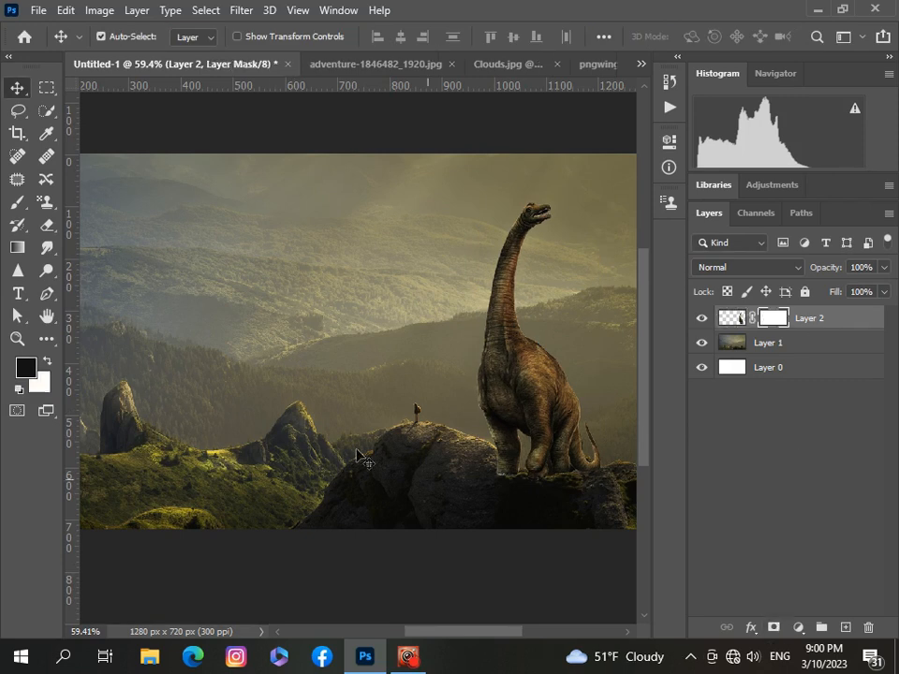
- Paint black on the dinosaur's mask with the 91 px soft brush to hide its feet and tail behind the rock
{"action": "left_click", "coordinate": [18, 202]}
{"action": "mouse_move", "coordinate": [520, 448]}
{"action": "left_mouse_down"}
{"action": "mouse_move", "coordinate": [502, 474]}
{"action": "mouse_move", "coordinate": [569, 473]}
{"action": "mouse_move", "coordinate": [535, 481]}
{"action": "mouse_move", "coordinate": [551, 482]}
{"action": "mouse_move", "coordinate": [538, 472]}
{"action": "mouse_move", "coordinate": [559, 470]}
{"action": "mouse_move", "coordinate": [534, 475]}
{"action": "mouse_move", "coordinate": [568, 484]}
{"action": "mouse_move", "coordinate": [551, 497]}
{"action": "mouse_move", "coordinate": [521, 380]}
{"action": "mouse_move", "coordinate": [568, 463]}
{"action": "mouse_move", "coordinate": [602, 463]}
{"action": "mouse_move", "coordinate": [572, 463]}
{"action": "left_mouse_up"}
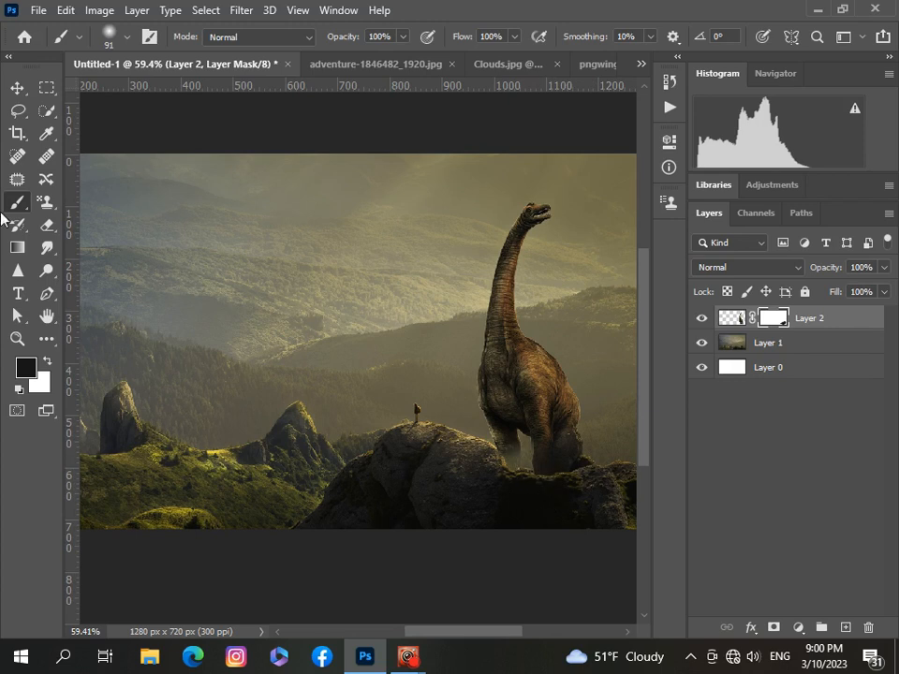
{"action": "left_click", "coordinate": [17, 87]}
{"action": "mouse_move", "coordinate": [550, 386]}
{"action": "left_mouse_down"}
{"action": "mouse_move", "coordinate": [537, 385]}
{"action": "mouse_move", "coordinate": [546, 395]}
{"action": "mouse_move", "coordinate": [548, 386]}
{"action": "left_mouse_up"}
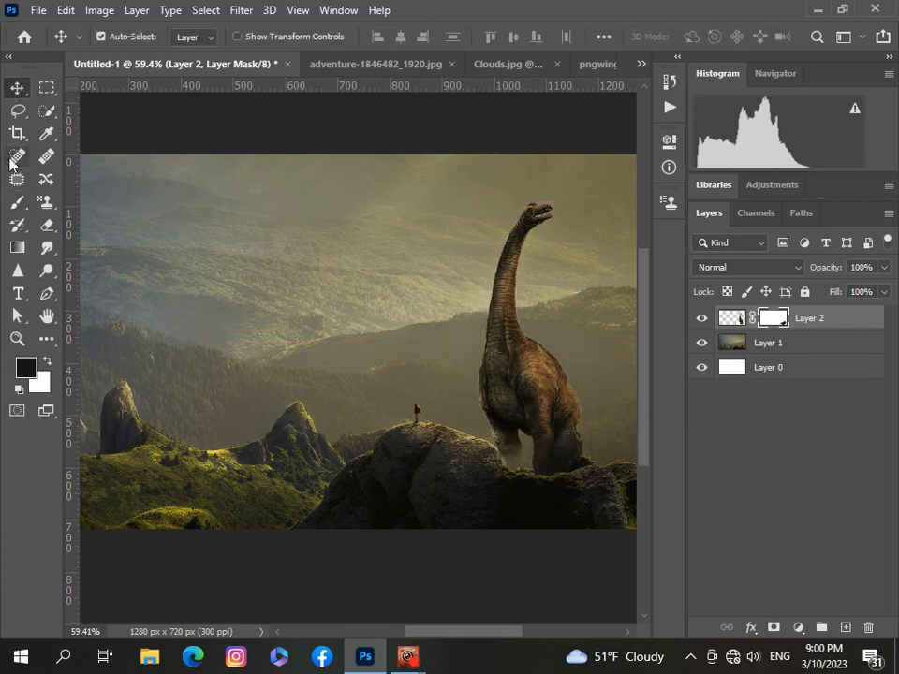
{"action": "left_click", "coordinate": [16, 203]}
{"action": "scroll", "coordinate": [558, 416], "scroll_direction": "up", "scroll_amount": 3}
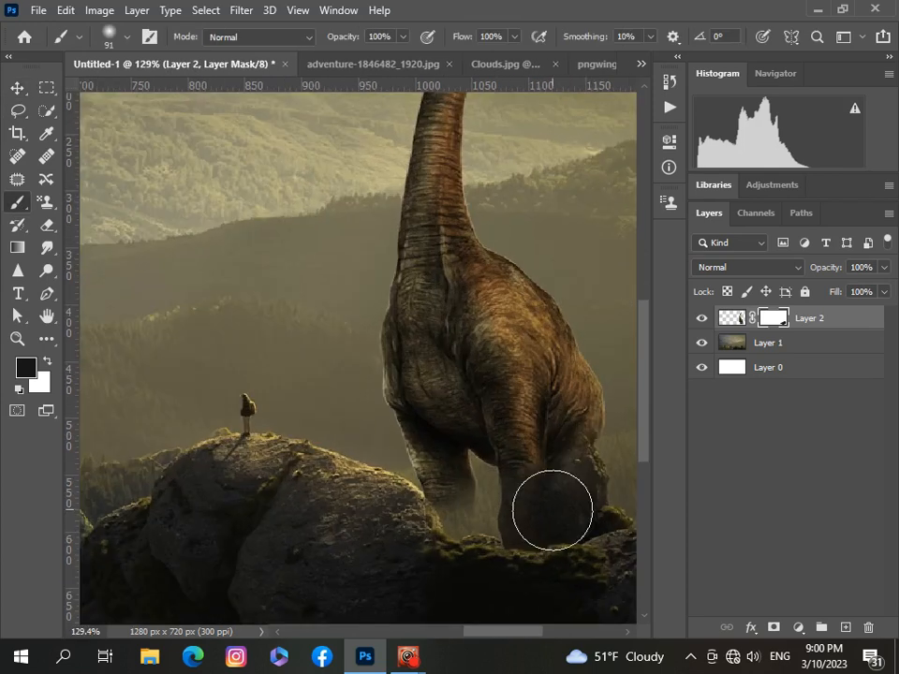
{"action": "mouse_move", "coordinate": [489, 538]}
{"action": "left_mouse_down"}
{"action": "mouse_move", "coordinate": [614, 542]}
{"action": "mouse_move", "coordinate": [589, 532]}
{"action": "mouse_move", "coordinate": [500, 547]}
{"action": "mouse_move", "coordinate": [427, 535]}
{"action": "mouse_move", "coordinate": [531, 538]}
{"action": "left_mouse_up"}
{"action": "key", "text": "v"}
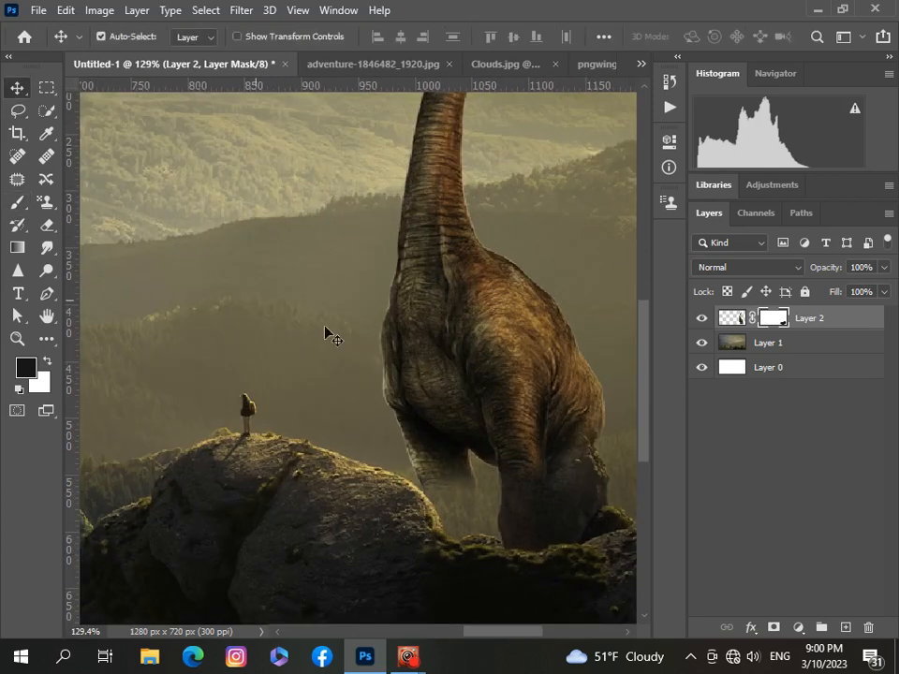
- Reposition the masked dinosaur so its lower body sits behind the dark rock beside the hiker's boulder
{"action": "mouse_move", "coordinate": [494, 403]}
{"action": "left_mouse_down"}
{"action": "mouse_move", "coordinate": [470, 394]}
{"action": "mouse_move", "coordinate": [416, 281]}
{"action": "left_mouse_up"}
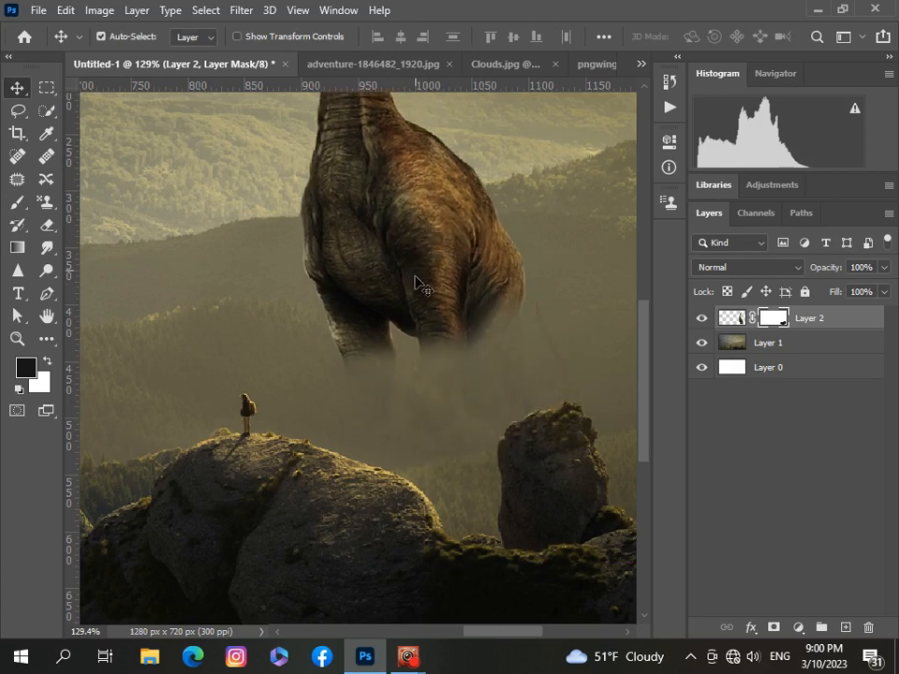
{"action": "left_click", "coordinate": [17, 203]}
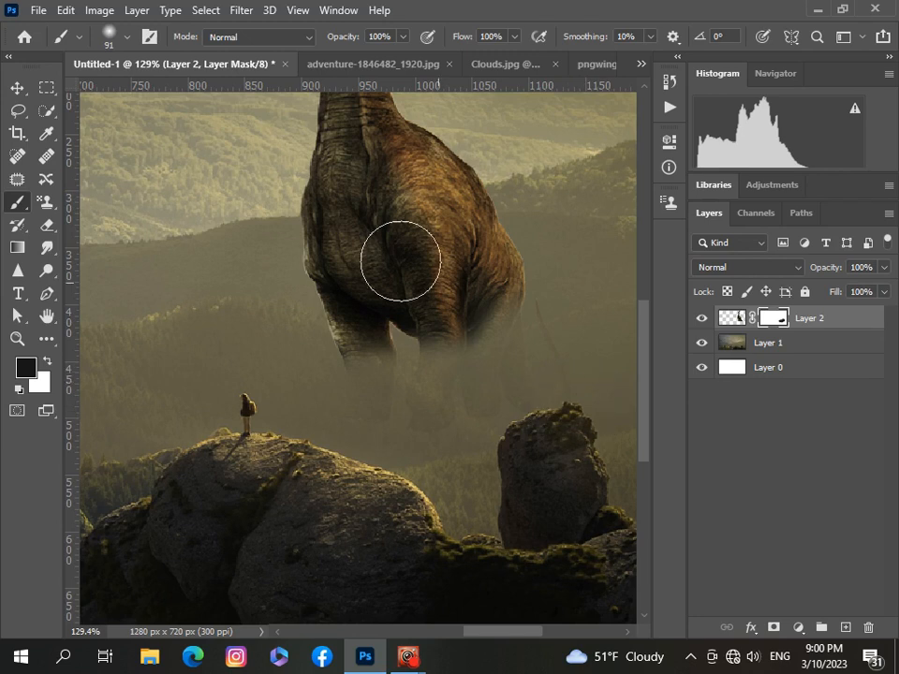
{"action": "left_click", "coordinate": [17, 87]}
{"action": "left_click_drag", "start_coordinate": [309, 229], "coordinate": [347, 319]}
{"action": "scroll", "coordinate": [348, 320], "scroll_direction": "down", "scroll_amount": 5}
{"action": "left_click_drag", "start_coordinate": [473, 389], "coordinate": [506, 413]}
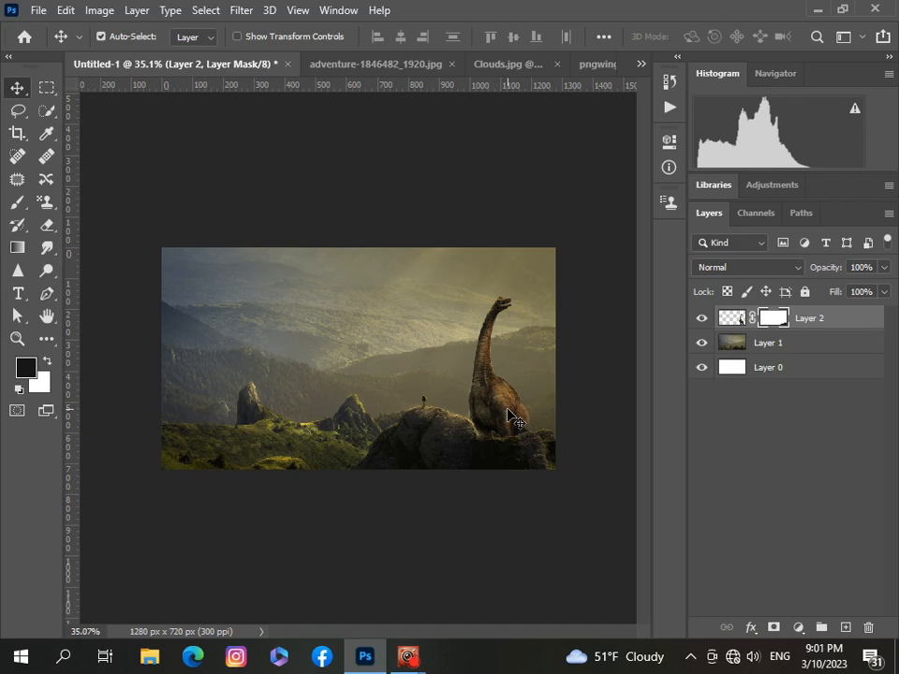
- Paint white on the dinosaur's mask along the rock edge to refine the lower body, then switch the foreground back to black
{"action": "scroll", "coordinate": [449, 412], "scroll_direction": "up", "scroll_amount": 1}
{"action": "key", "text": "b"}
{"action": "scroll", "coordinate": [521, 474], "scroll_direction": "up", "scroll_amount": 5}
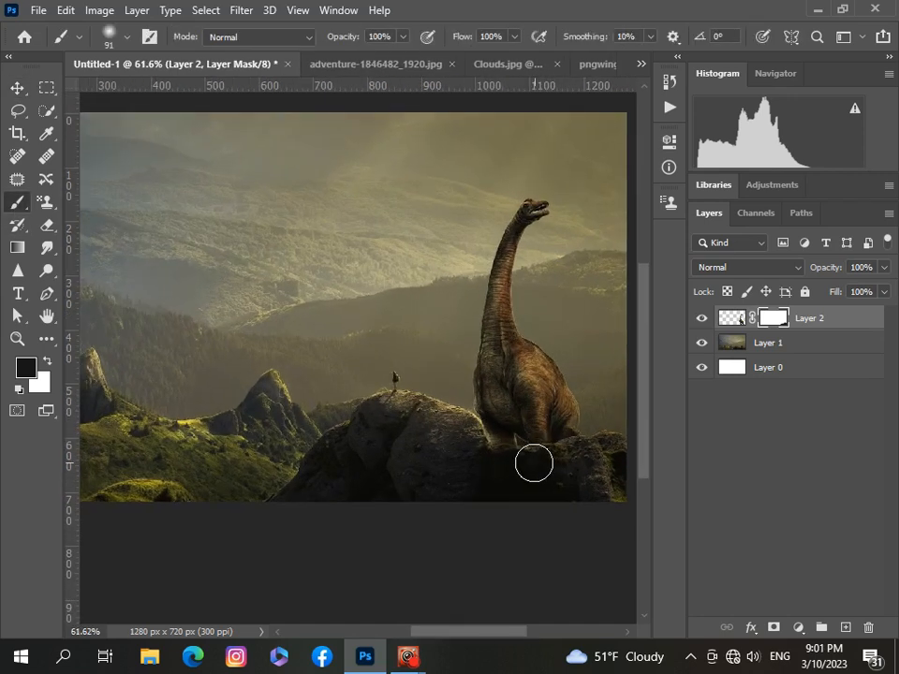
{"action": "left_click", "coordinate": [46, 362]}
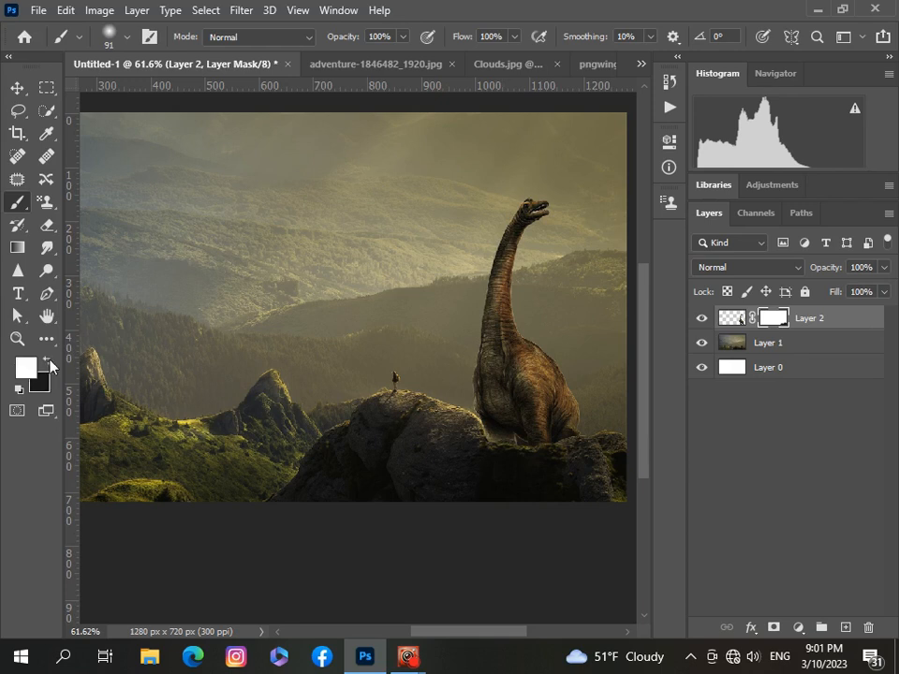
{"action": "mouse_move", "coordinate": [505, 458]}
{"action": "left_mouse_down"}
{"action": "mouse_move", "coordinate": [490, 488]}
{"action": "mouse_move", "coordinate": [518, 485]}
{"action": "mouse_move", "coordinate": [488, 473]}
{"action": "left_mouse_up"}
{"action": "left_click", "coordinate": [46, 362]}
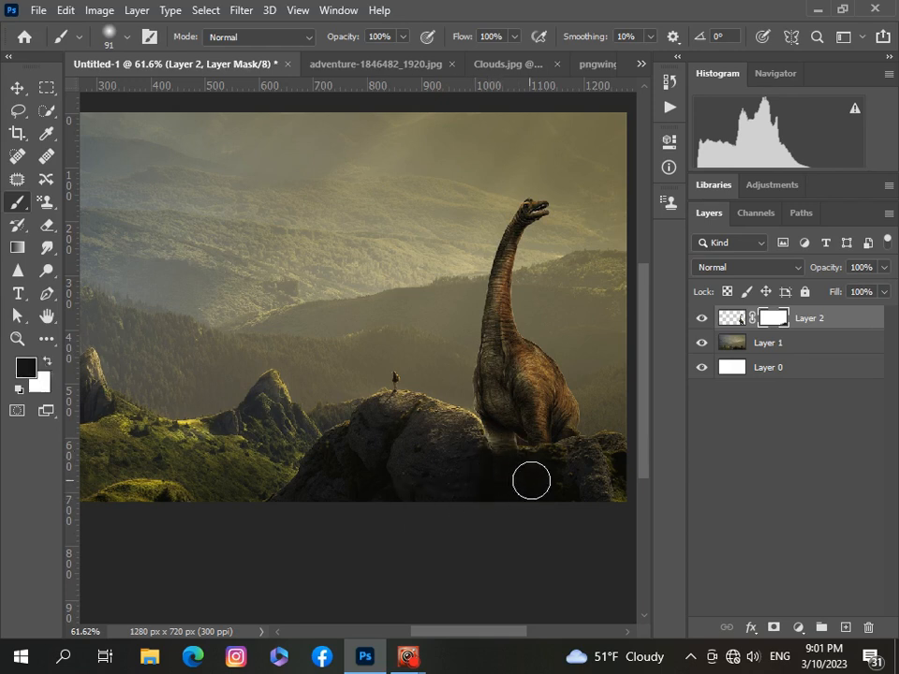
{"action": "scroll", "coordinate": [476, 448], "scroll_direction": "down", "scroll_amount": 4}
{"action": "scroll", "coordinate": [477, 448], "scroll_direction": "up", "scroll_amount": 1}
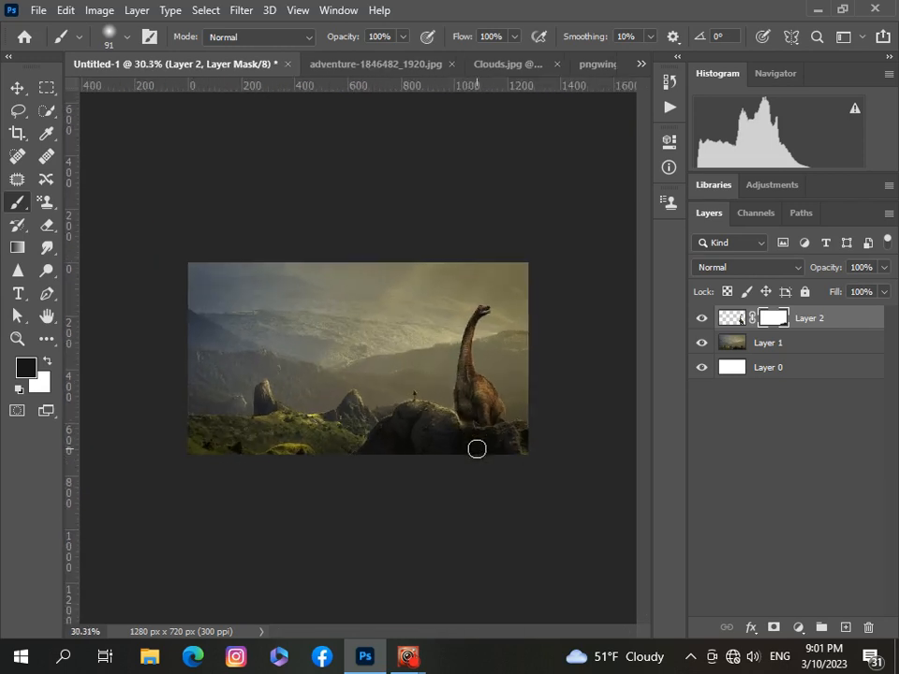
- Fine-tune the dinosaur's position behind the rock with a small move followed by repeated nudges
{"action": "left_click", "coordinate": [16, 88]}
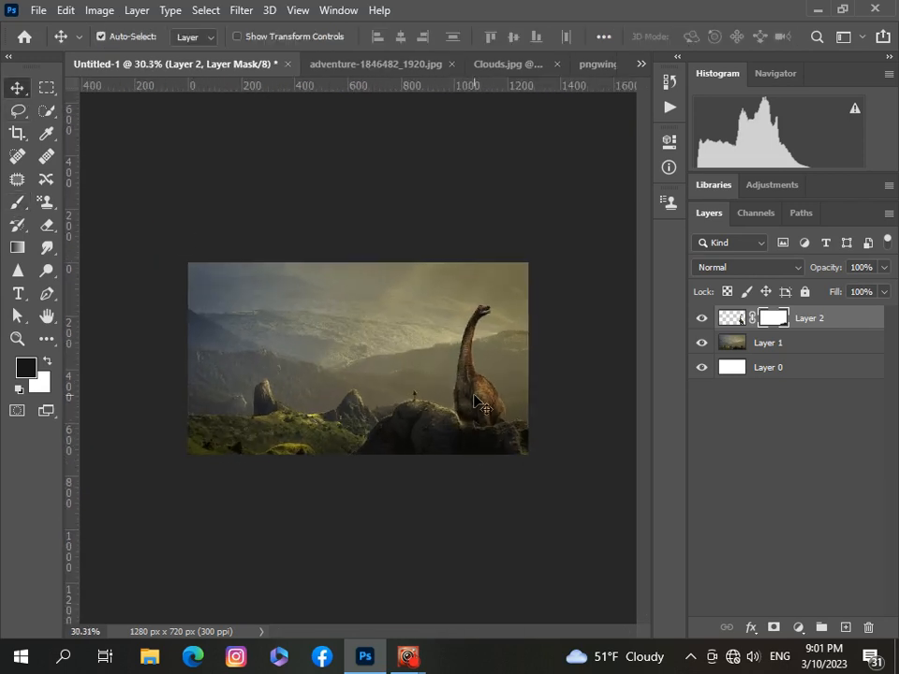
{"action": "left_click_drag", "start_coordinate": [476, 401], "coordinate": [481, 403]}
{"action": "key", "text": "Up"}
{"action": "key", "text": "Up"}
{"action": "key", "text": "Up"}
{"action": "key", "text": "Up"}
{"action": "key", "text": "Up"}
{"action": "key", "text": "Up"}
{"action": "key", "text": "Up"}
{"action": "key", "text": "Up"}
{"action": "key", "text": "Up"}
{"action": "key", "text": "Up"}
{"action": "key", "text": "Up"}
{"action": "key", "text": "Up"}
{"action": "key", "text": "Up"}
{"action": "key", "text": "Up"}
{"action": "key", "text": "Up"}
{"action": "key", "text": "Up"}
{"action": "key", "text": "Up"}
{"action": "key", "text": "Up"}
{"action": "key", "text": "Up"}
{"action": "key", "text": "Up"}
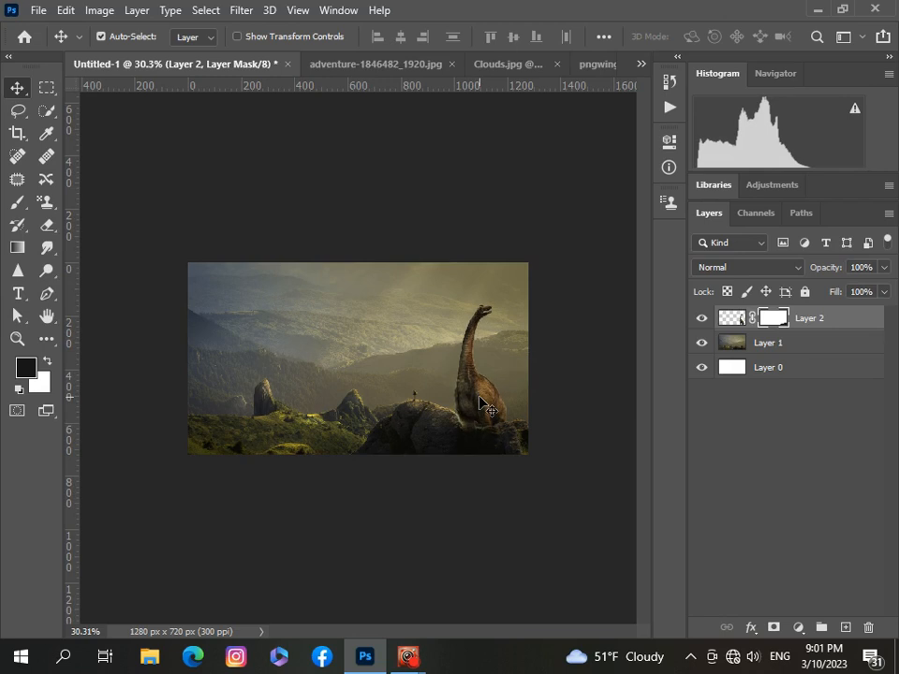
{"action": "key", "text": "Up"}
{"action": "key", "text": "Up"}
{"action": "key", "text": "Up"}
{"action": "key", "text": "Up"}
{"action": "key", "text": "Up"}
{"action": "key", "text": "Up"}
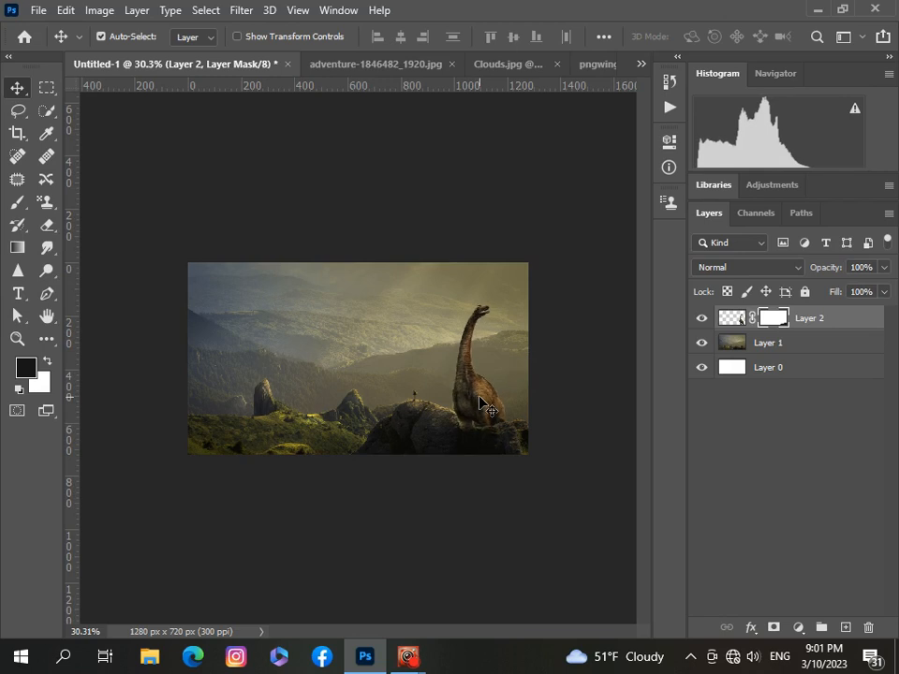
{"action": "scroll", "coordinate": [467, 384], "scroll_direction": "up", "scroll_amount": 3}
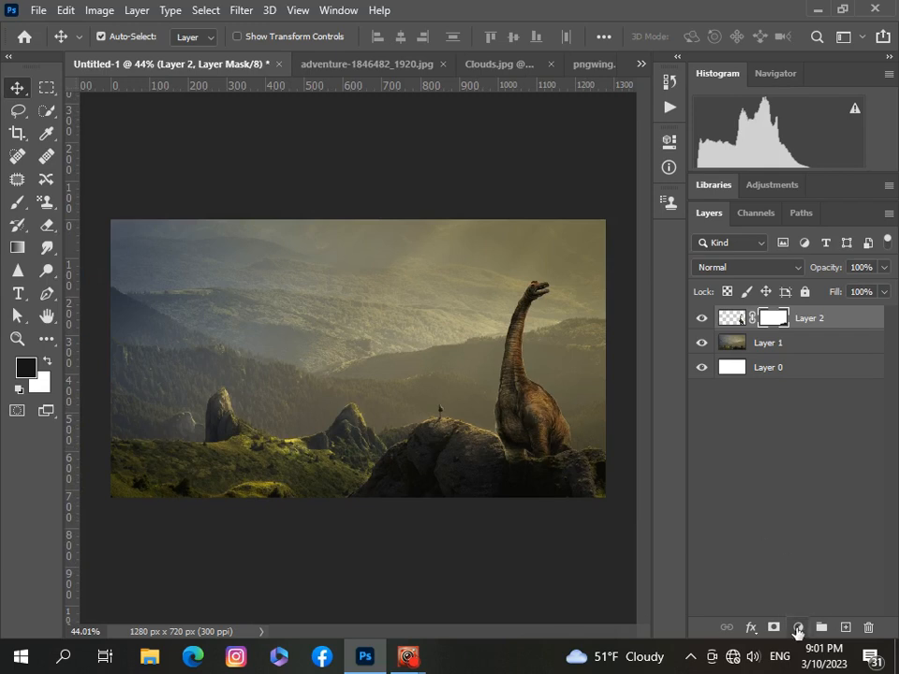
{"action": "left_click", "coordinate": [797, 629]}
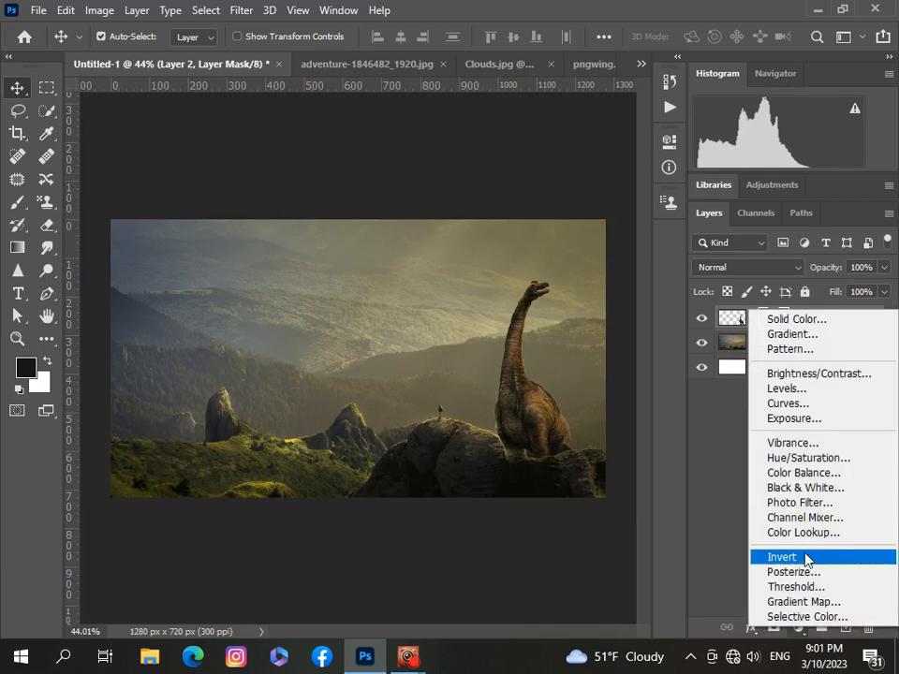
{"action": "left_click", "coordinate": [796, 475]}
{"action": "scroll", "coordinate": [509, 513], "scroll_direction": "down", "scroll_amount": 5}
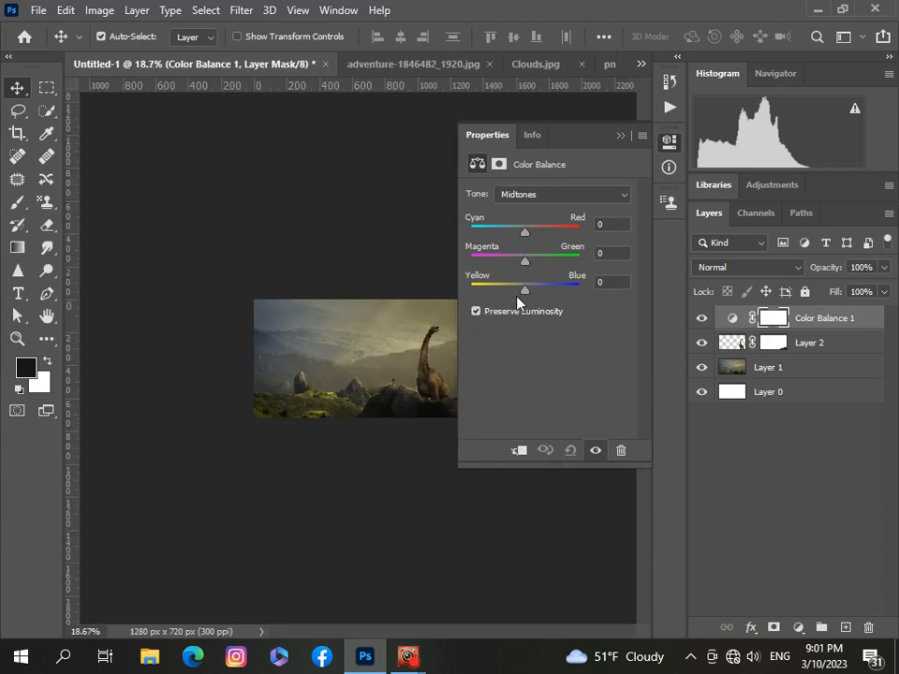
{"action": "left_click", "coordinate": [619, 137]}
{"action": "key", "text": "ctrl+z"}
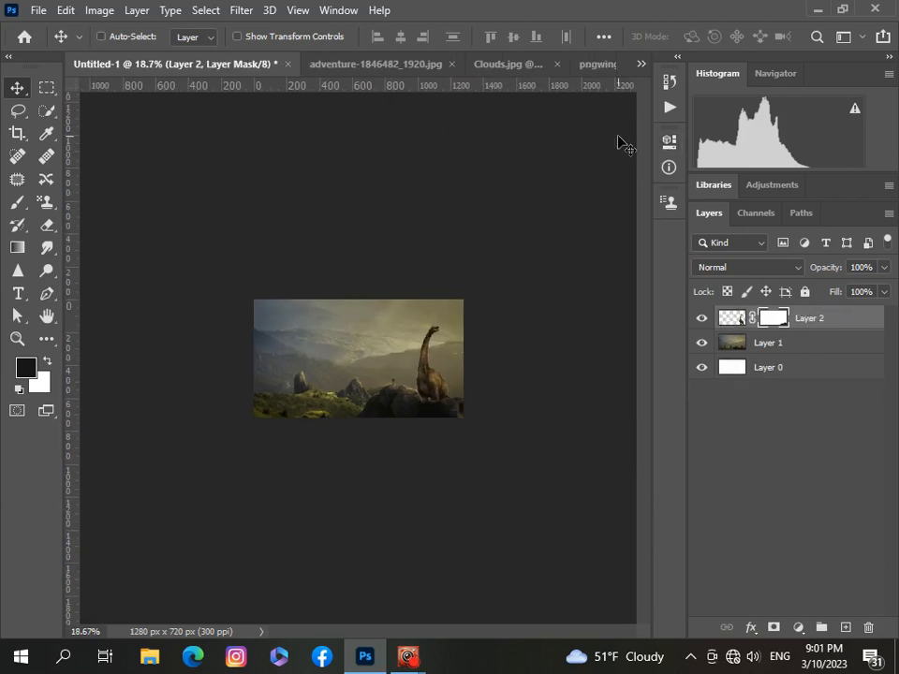
- Add a Hue/Saturation adjustment clipped to the dinosaur layer, with Saturation -3, Lightness -15 and a slightly shifted Hue
{"action": "left_click", "coordinate": [801, 629]}
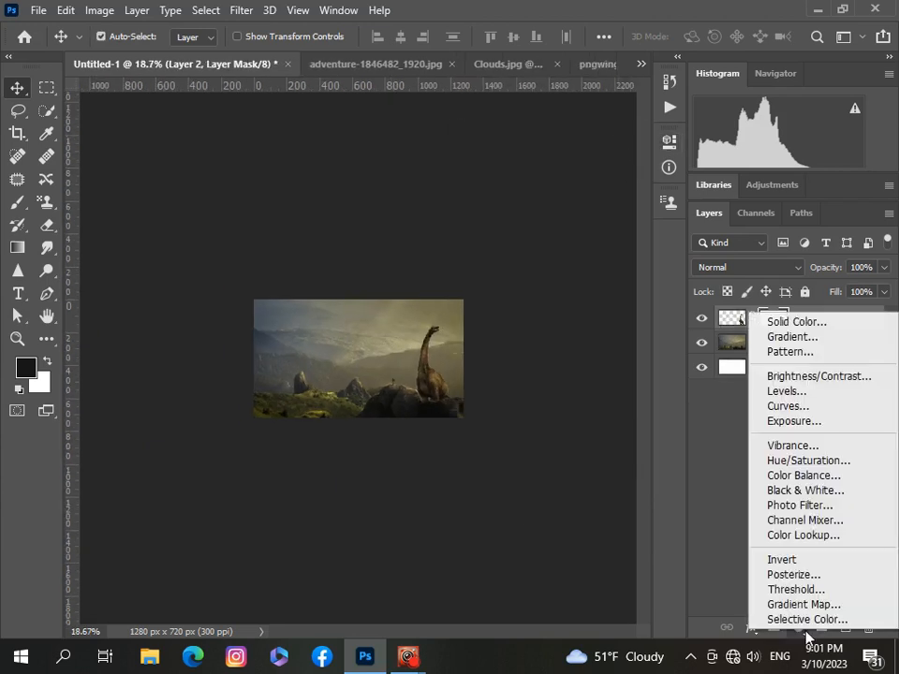
{"action": "left_click", "coordinate": [796, 460]}
{"action": "left_click", "coordinate": [520, 453]}
{"action": "left_click_drag", "start_coordinate": [547, 328], "coordinate": [539, 335]}
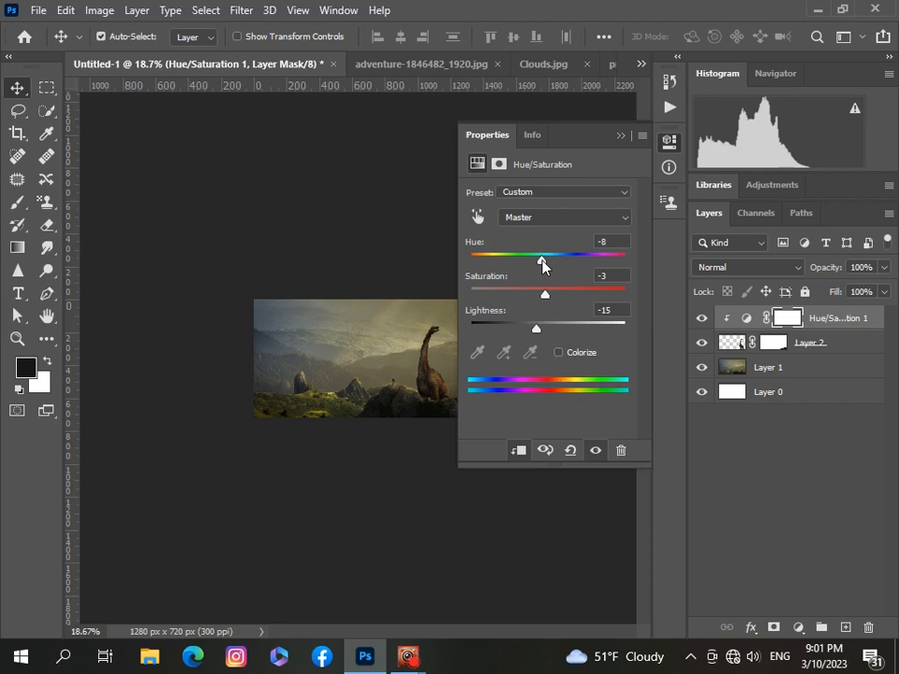
{"action": "left_click_drag", "start_coordinate": [548, 265], "coordinate": [554, 267]}
{"action": "left_click", "coordinate": [617, 138]}
{"action": "scroll", "coordinate": [471, 381], "scroll_direction": "up", "scroll_amount": 5}
{"action": "scroll", "coordinate": [472, 381], "scroll_direction": "down", "scroll_amount": 2}
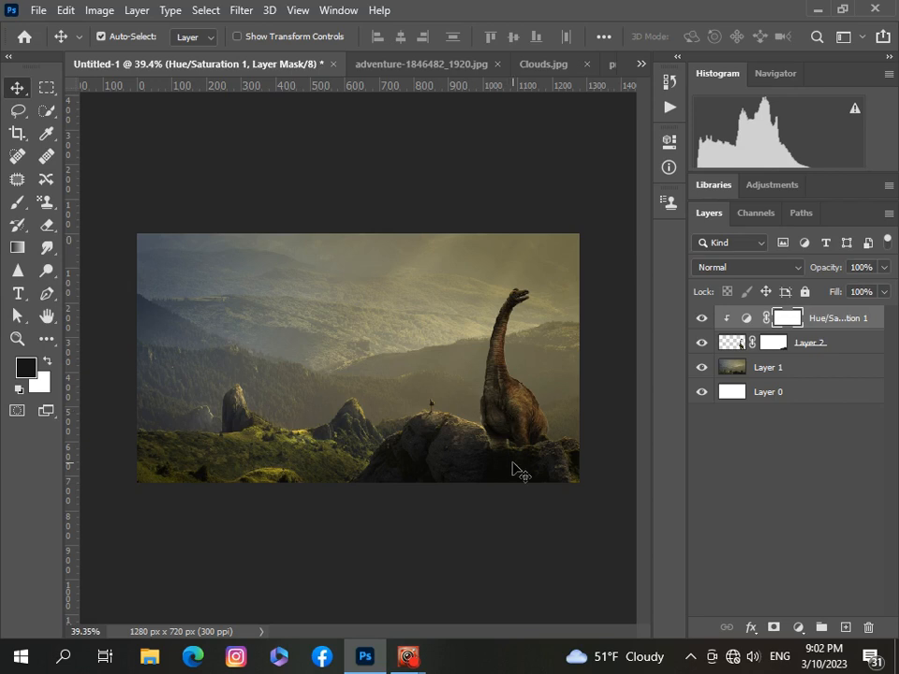
{"action": "scroll", "coordinate": [514, 470], "scroll_direction": "up", "scroll_amount": 1}
- Paint white on the dinosaur layer's mask with a 17 px soft brush to restore the legs and underbelly along the rock edge
{"action": "left_click", "coordinate": [776, 344]}
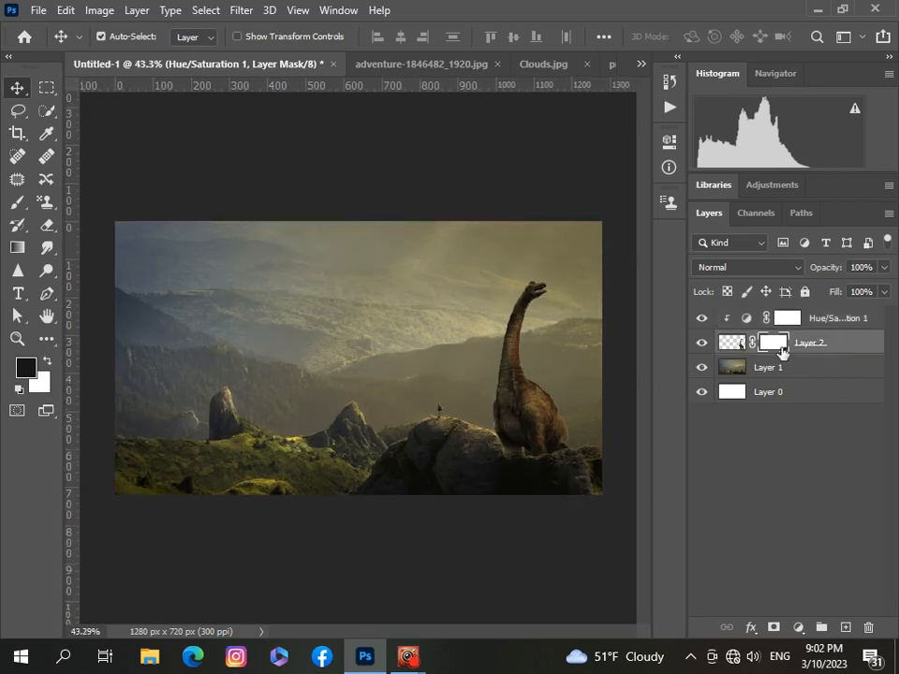
{"action": "key", "text": "b"}
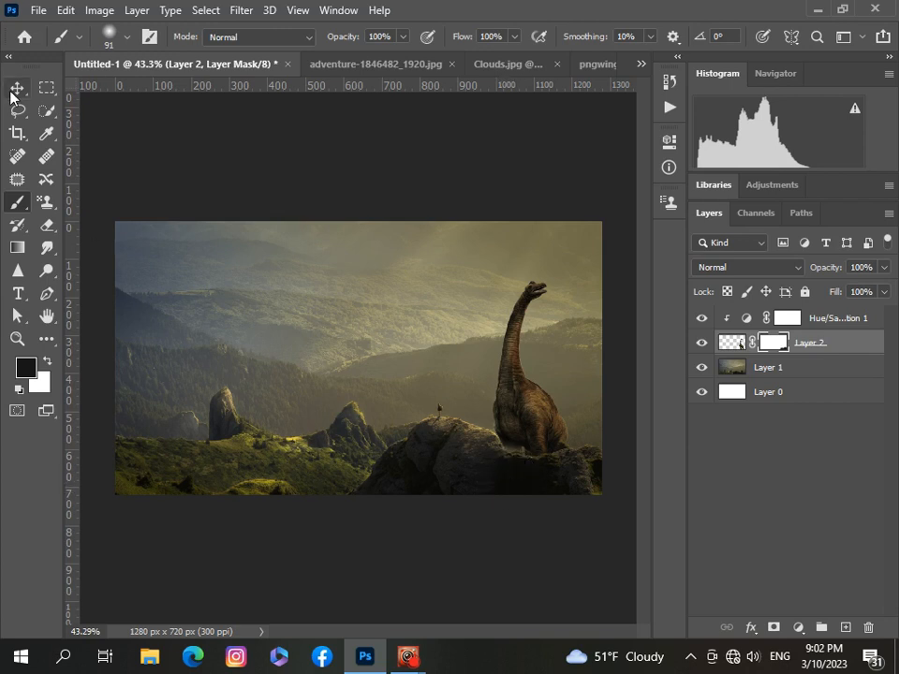
{"action": "left_click", "coordinate": [130, 38]}
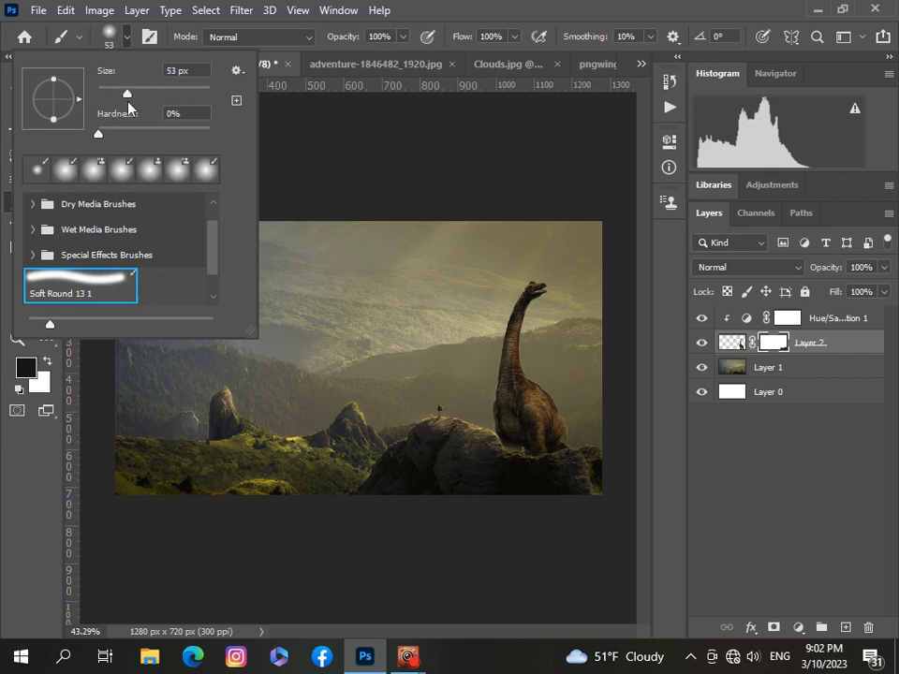
{"action": "left_click_drag", "start_coordinate": [128, 94], "coordinate": [114, 94]}
{"action": "key", "text": "Return"}
{"action": "scroll", "coordinate": [506, 518], "scroll_direction": "up", "scroll_amount": 8}
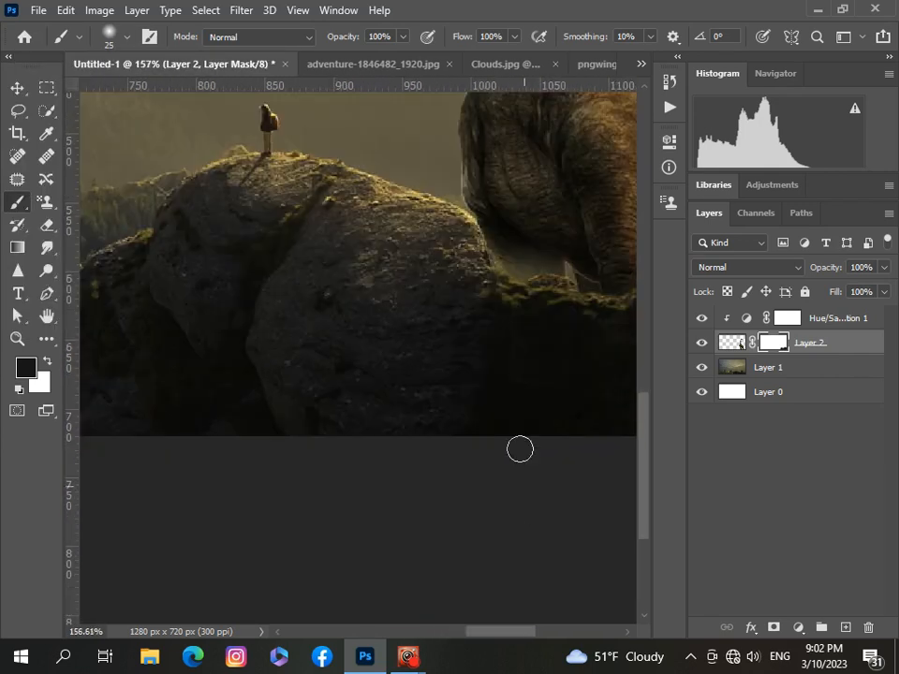
{"action": "left_click", "coordinate": [49, 360]}
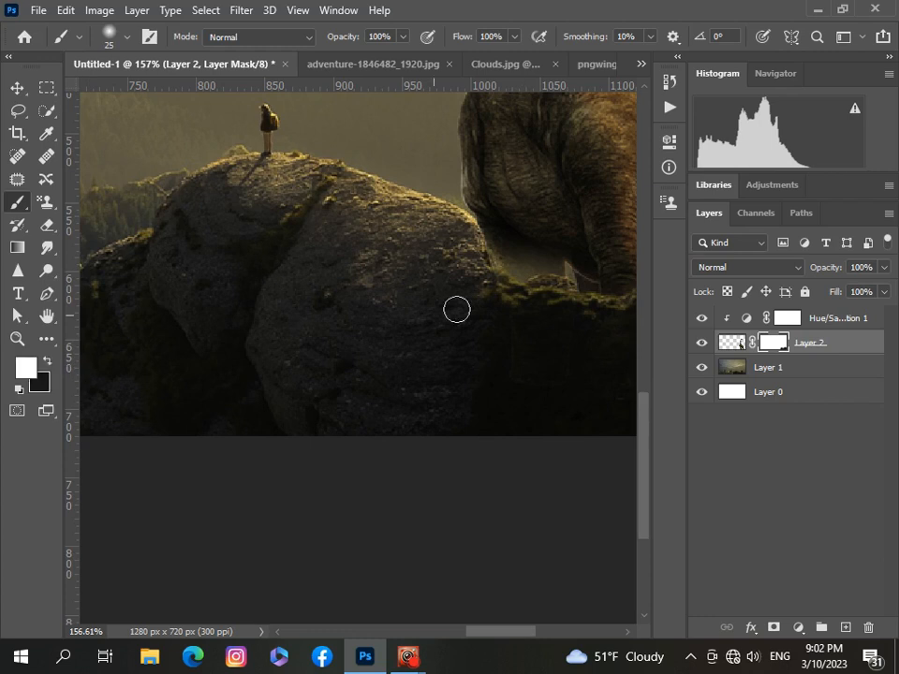
{"action": "left_click", "coordinate": [126, 37]}
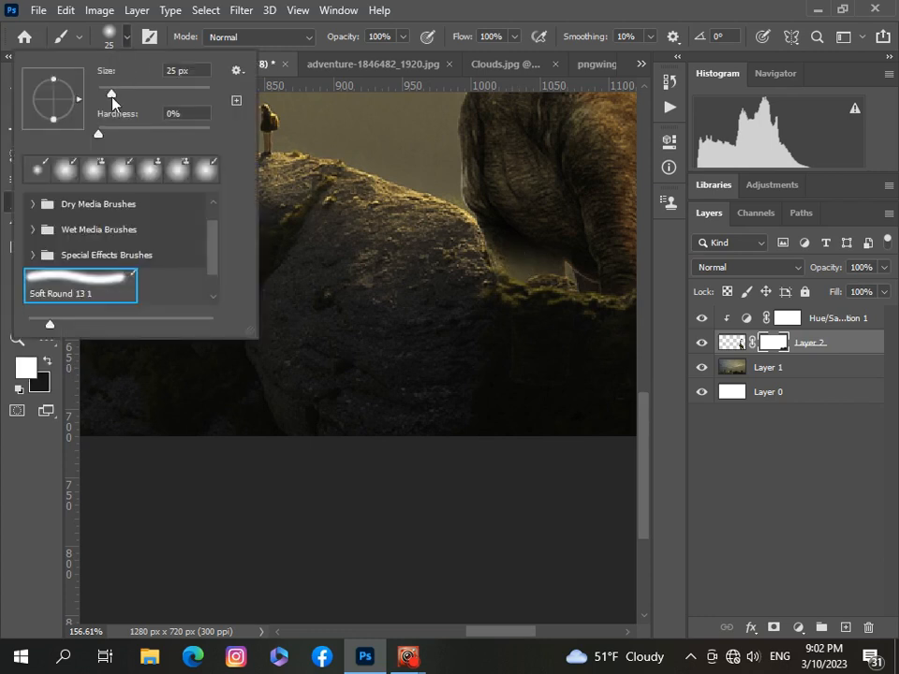
{"action": "left_click_drag", "start_coordinate": [111, 96], "coordinate": [106, 98]}
{"action": "left_click", "coordinate": [515, 253]}
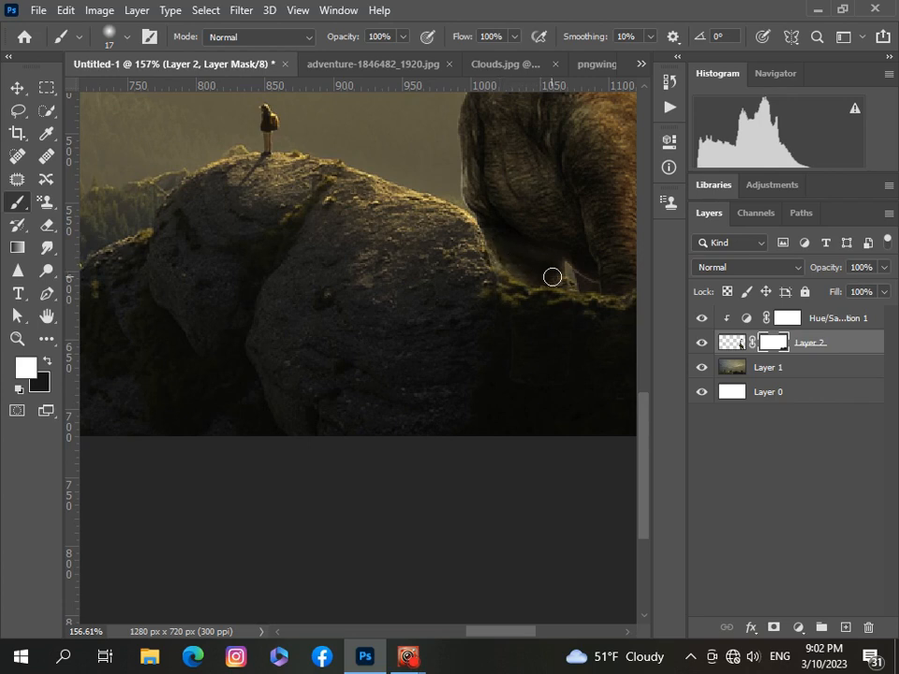
{"action": "mouse_move", "coordinate": [503, 635]}
{"action": "left_mouse_down"}
{"action": "mouse_move", "coordinate": [544, 635]}
{"action": "mouse_move", "coordinate": [510, 635]}
{"action": "left_mouse_up"}
{"action": "scroll", "coordinate": [471, 533], "scroll_direction": "down", "scroll_amount": 8}
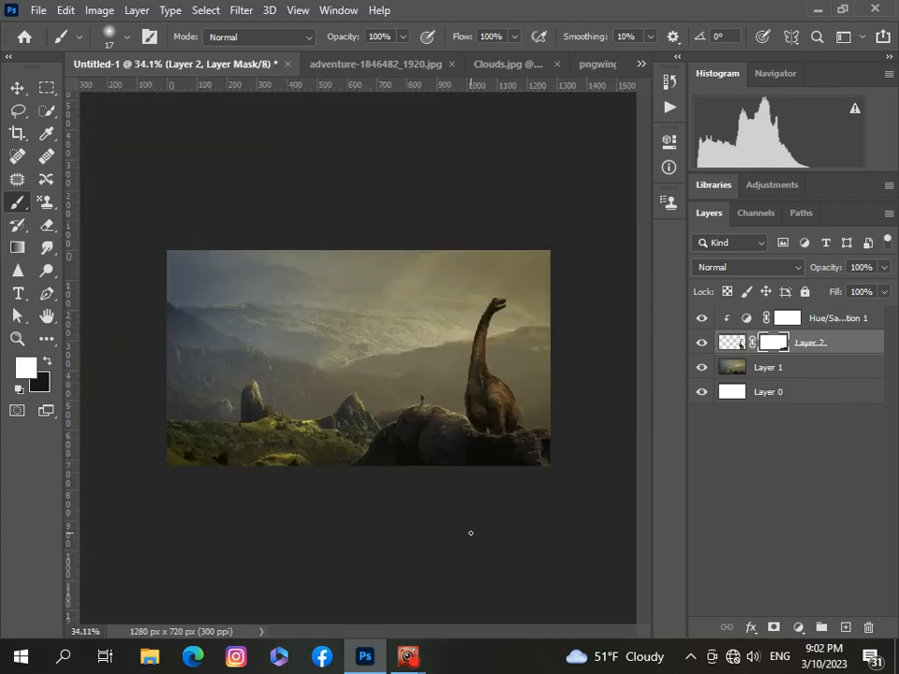
{"action": "scroll", "coordinate": [471, 533], "scroll_direction": "up", "scroll_amount": 2}
{"action": "scroll", "coordinate": [471, 532], "scroll_direction": "down", "scroll_amount": 1}
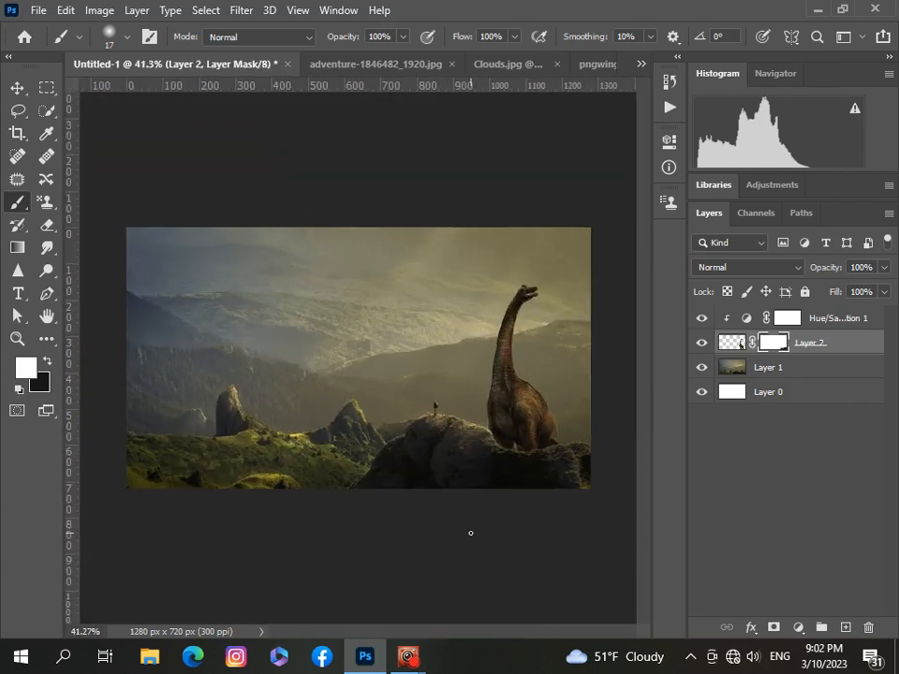
{"action": "scroll", "coordinate": [471, 533], "scroll_direction": "up", "scroll_amount": 1}
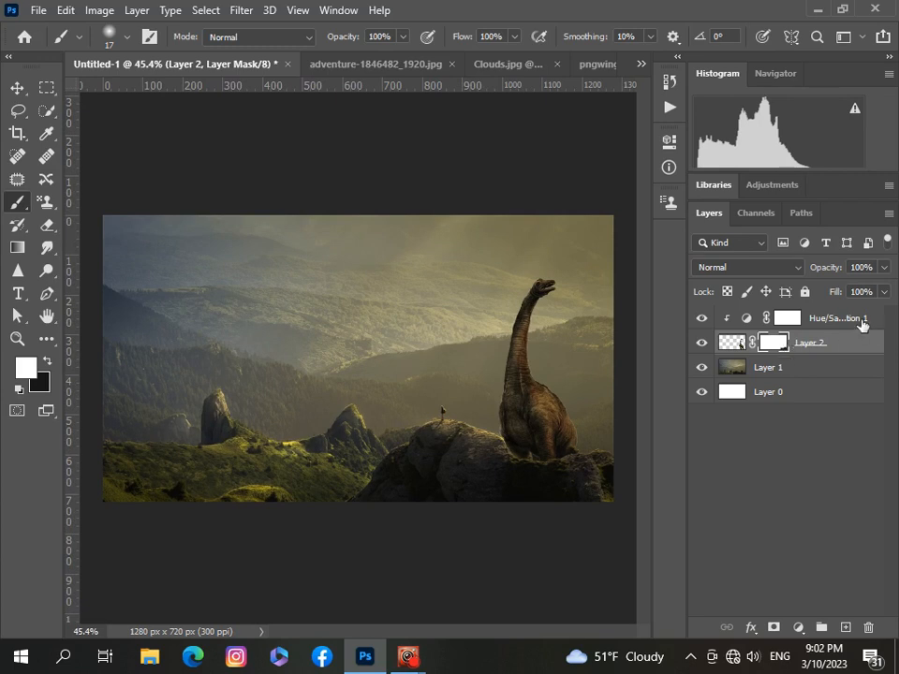
- Add a Color Balance adjustment clipped to the dinosaur layer, with midtones Magenta/Green +2 and Yellow/Blue -7
{"action": "left_click", "coordinate": [862, 324]}
{"action": "left_click", "coordinate": [794, 629]}
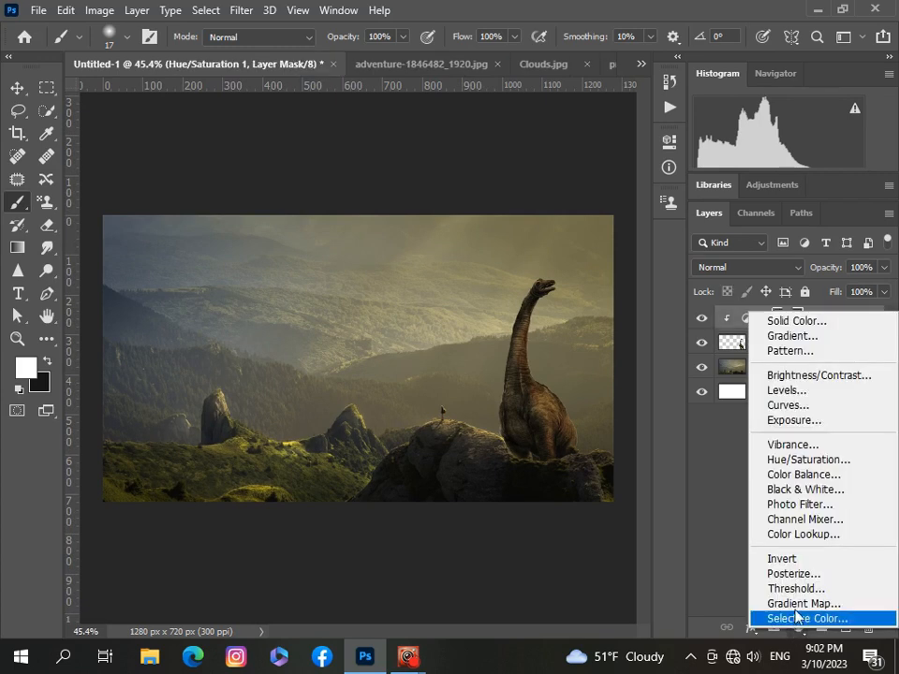
{"action": "left_click", "coordinate": [797, 478]}
{"action": "left_click_drag", "start_coordinate": [599, 136], "coordinate": [778, 237]}
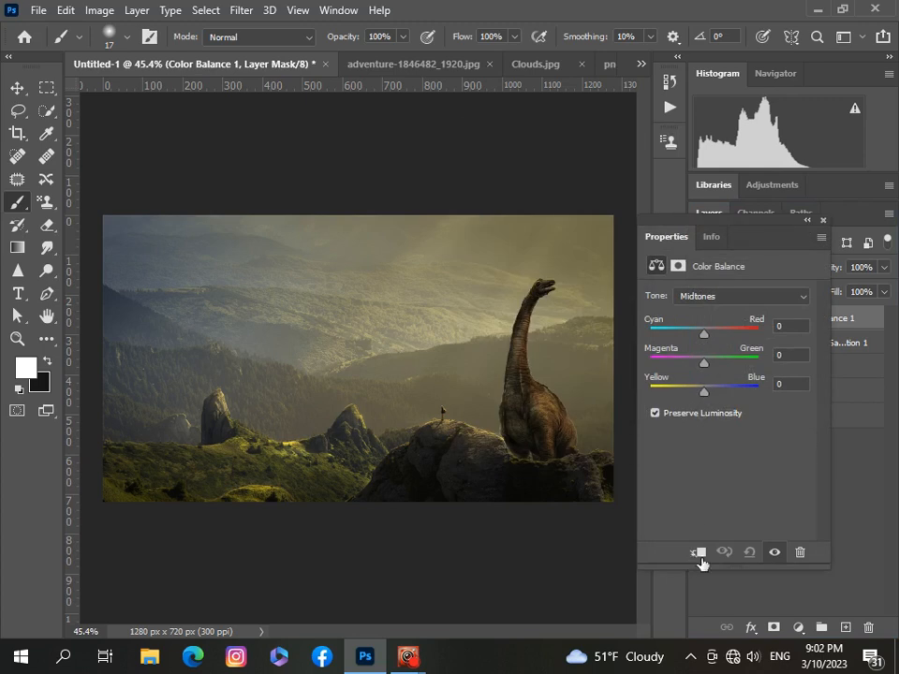
{"action": "mouse_move", "coordinate": [704, 394]}
{"action": "left_mouse_down"}
{"action": "mouse_move", "coordinate": [697, 397]}
{"action": "mouse_move", "coordinate": [713, 363]}
{"action": "mouse_move", "coordinate": [708, 372]}
{"action": "left_mouse_up"}
{"action": "left_click", "coordinate": [808, 223]}
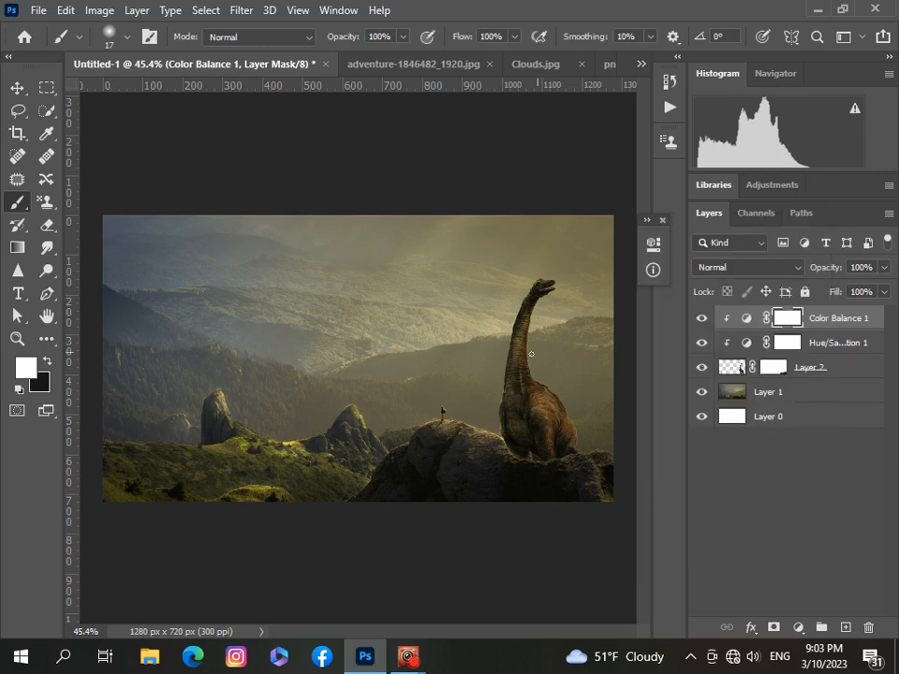
{"action": "left_click", "coordinate": [653, 239]}
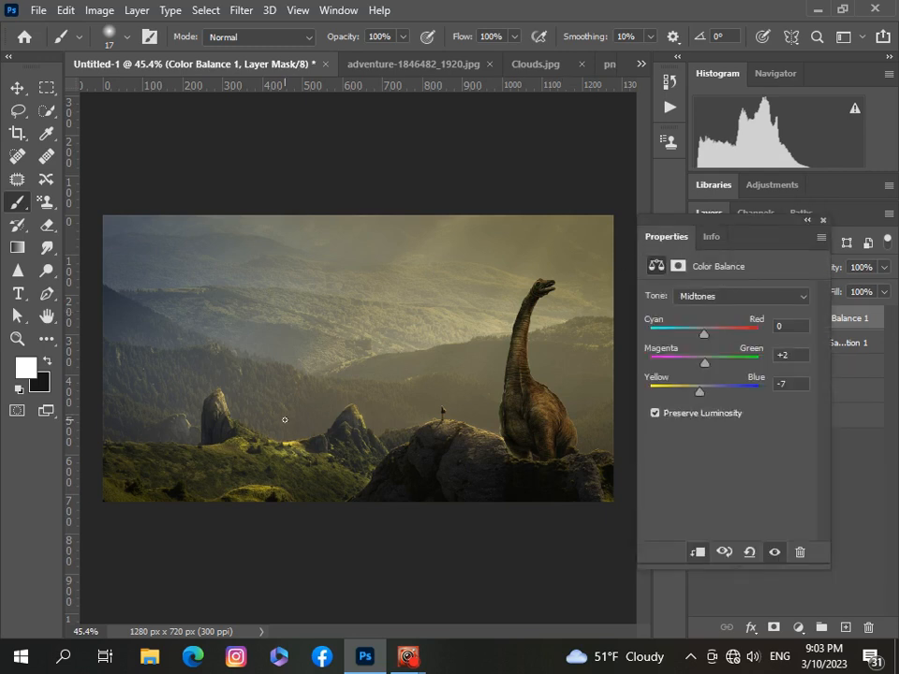
{"action": "scroll", "coordinate": [285, 420], "scroll_direction": "down", "scroll_amount": 1}
{"action": "left_click", "coordinate": [807, 221]}
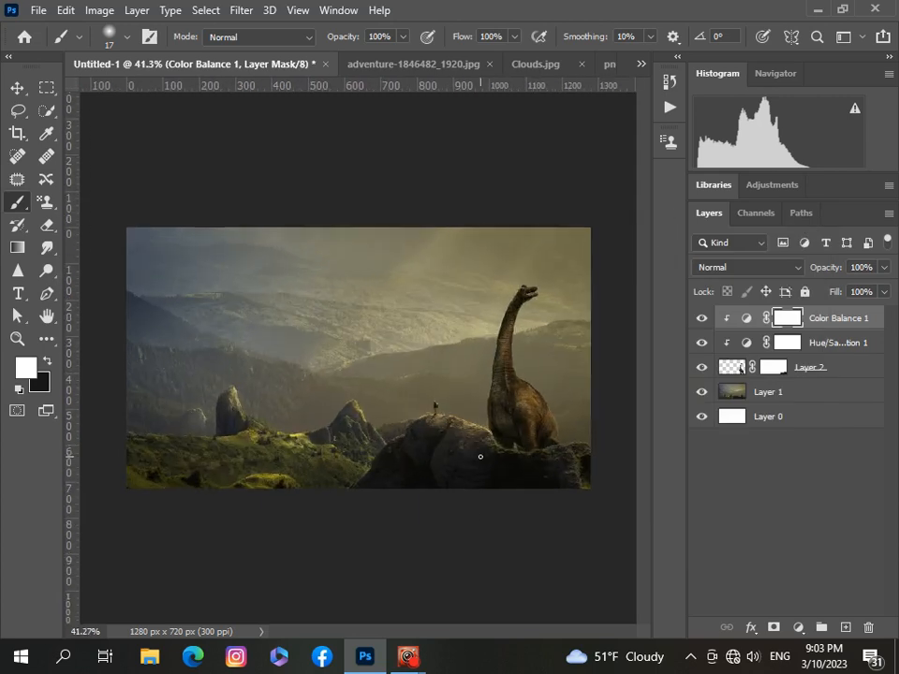
{"action": "scroll", "coordinate": [480, 456], "scroll_direction": "up", "scroll_amount": 1}
{"action": "scroll", "coordinate": [478, 455], "scroll_direction": "down", "scroll_amount": 1}
- Open pngwing.com (4).png and copy its long-necked dinosaur into the Untitled-1 composite as a new top layer
{"action": "left_click", "coordinate": [32, 13]}
{"action": "left_click", "coordinate": [48, 42]}
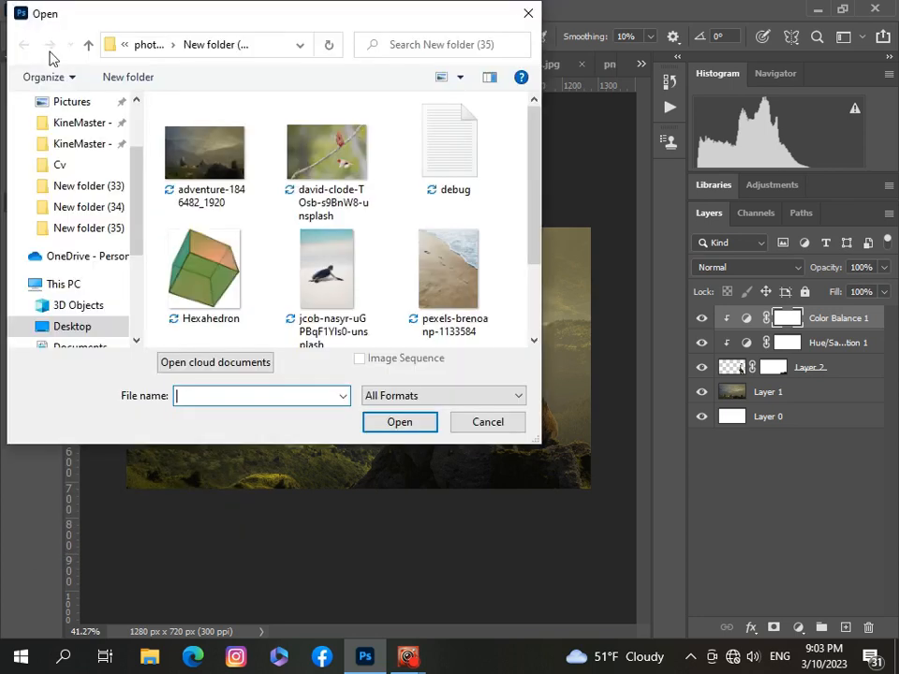
{"action": "scroll", "coordinate": [283, 205], "scroll_direction": "down", "scroll_amount": 2}
{"action": "left_click", "coordinate": [350, 258]}
{"action": "left_click", "coordinate": [392, 422]}
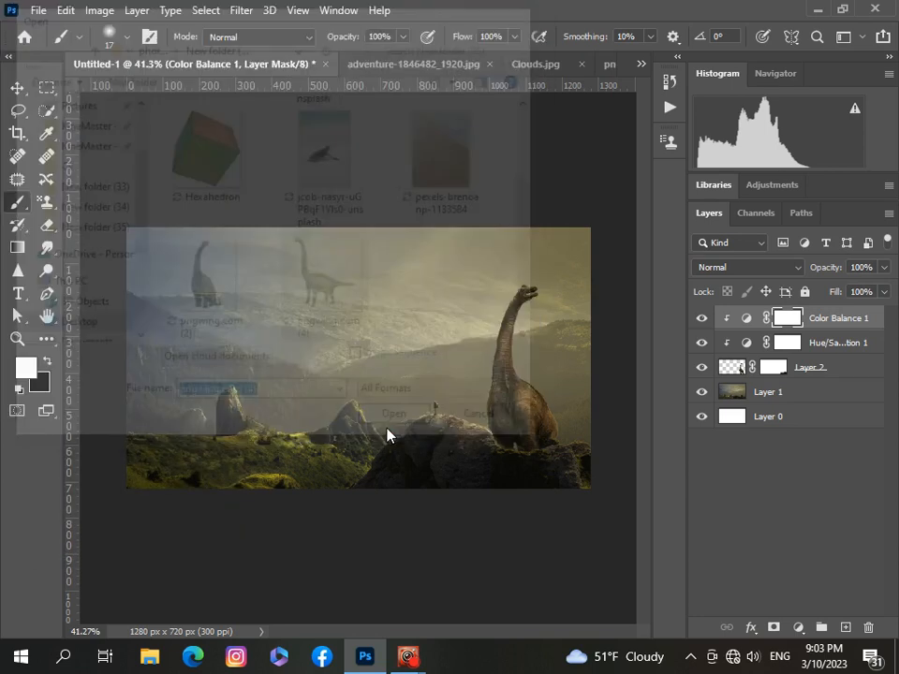
{"action": "left_click", "coordinate": [17, 86]}
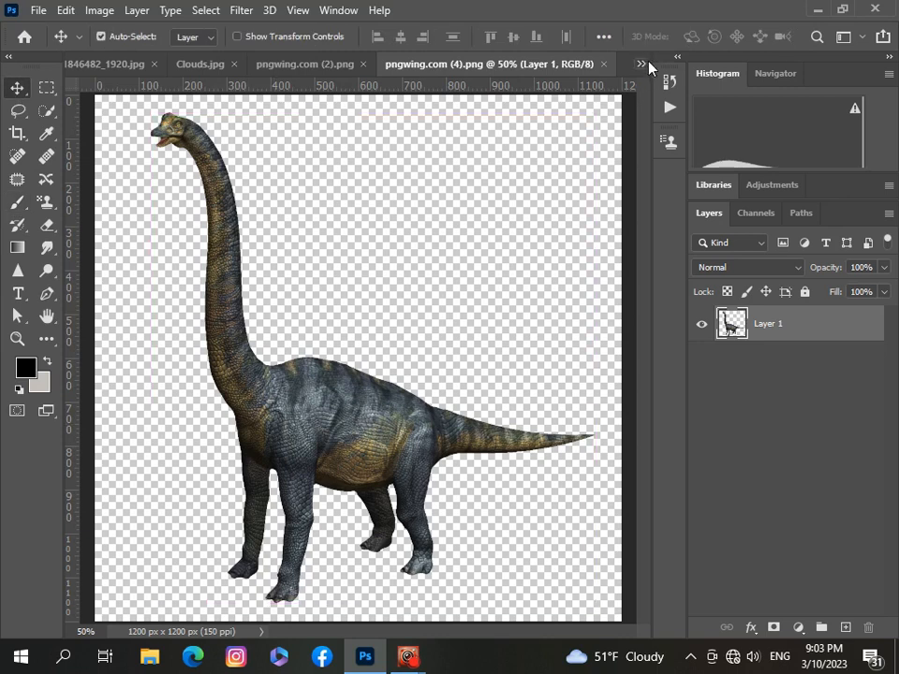
{"action": "left_click", "coordinate": [646, 65]}
{"action": "left_click", "coordinate": [689, 70]}
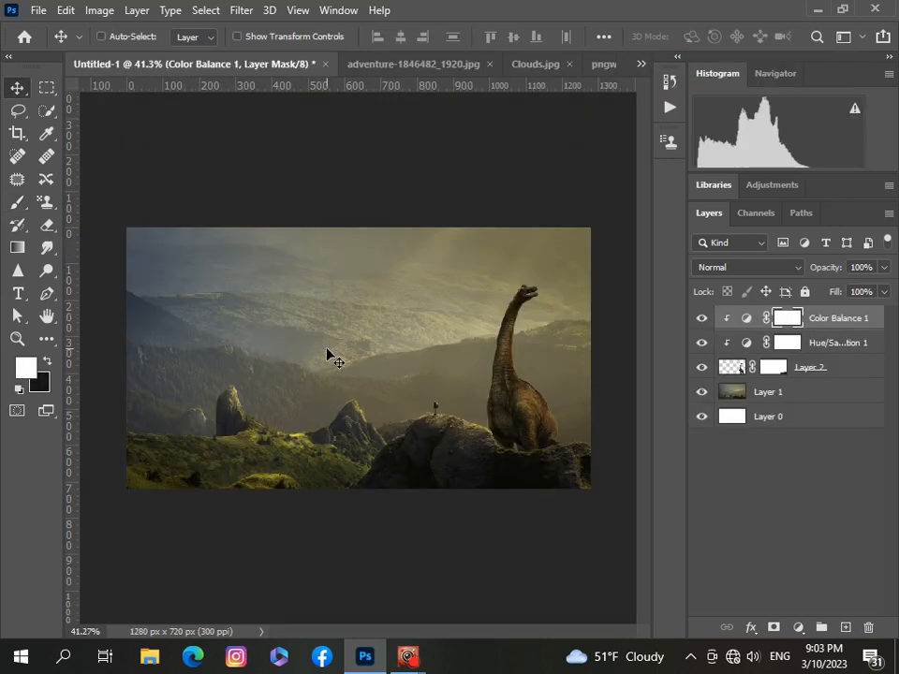
{"action": "key", "text": "ctrl+v"}
- Scale the second dinosaur to about 42.78% and place it on the grassy hill beside the rock spires
{"action": "key", "text": "ctrl+t"}
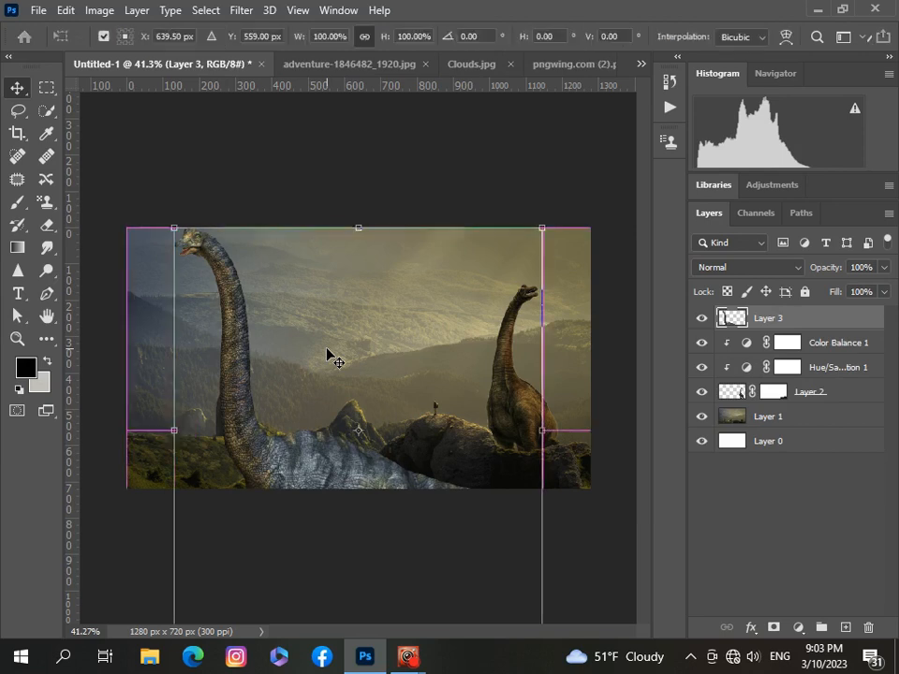
{"action": "left_click_drag", "start_coordinate": [172, 226], "coordinate": [314, 382]}
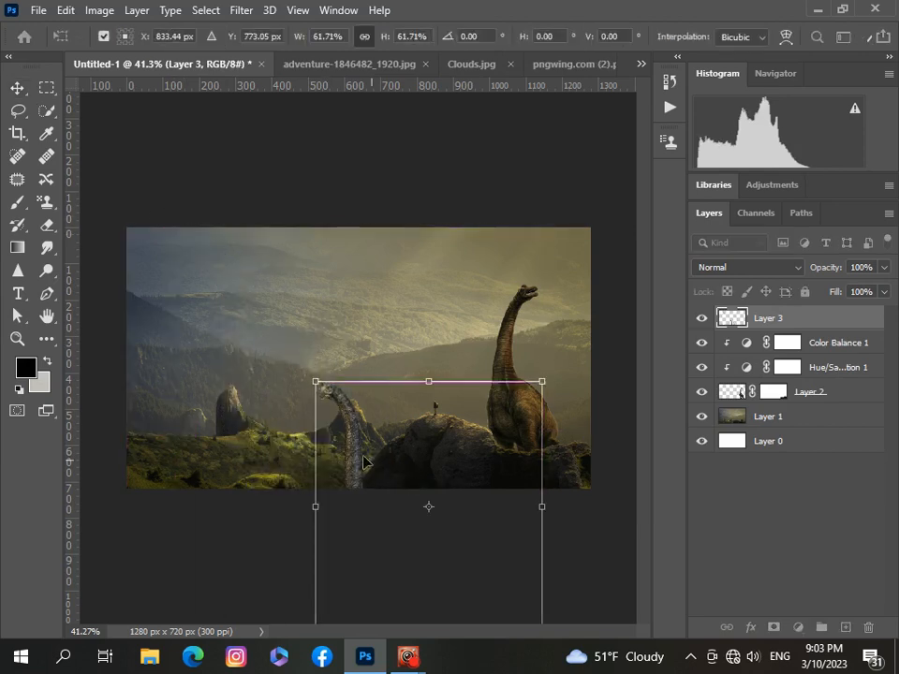
{"action": "left_click_drag", "start_coordinate": [442, 599], "coordinate": [371, 448]}
{"action": "left_click_drag", "start_coordinate": [473, 477], "coordinate": [417, 419]}
{"action": "left_click_drag", "start_coordinate": [316, 352], "coordinate": [285, 366]}
{"action": "left_click_drag", "start_coordinate": [216, 434], "coordinate": [233, 418]}
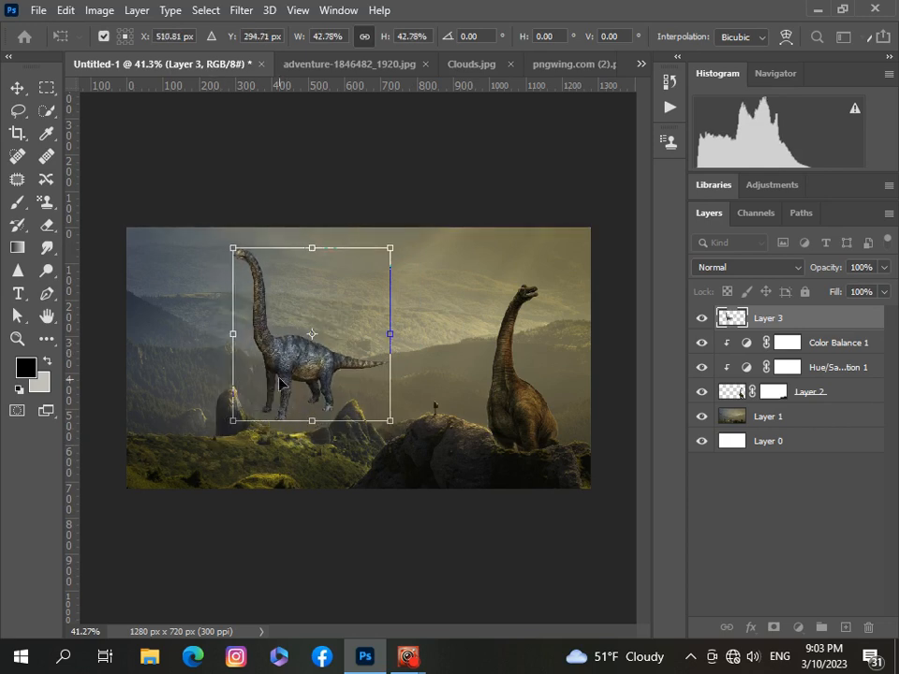
{"action": "left_click_drag", "start_coordinate": [285, 363], "coordinate": [282, 403]}
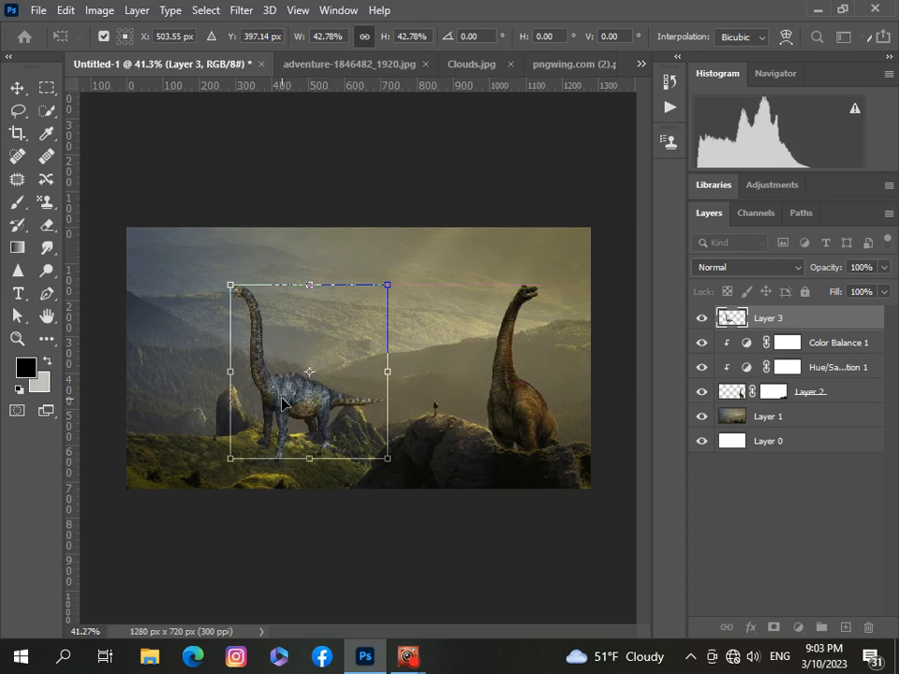
{"action": "scroll", "coordinate": [303, 410], "scroll_direction": "up", "scroll_amount": 2}
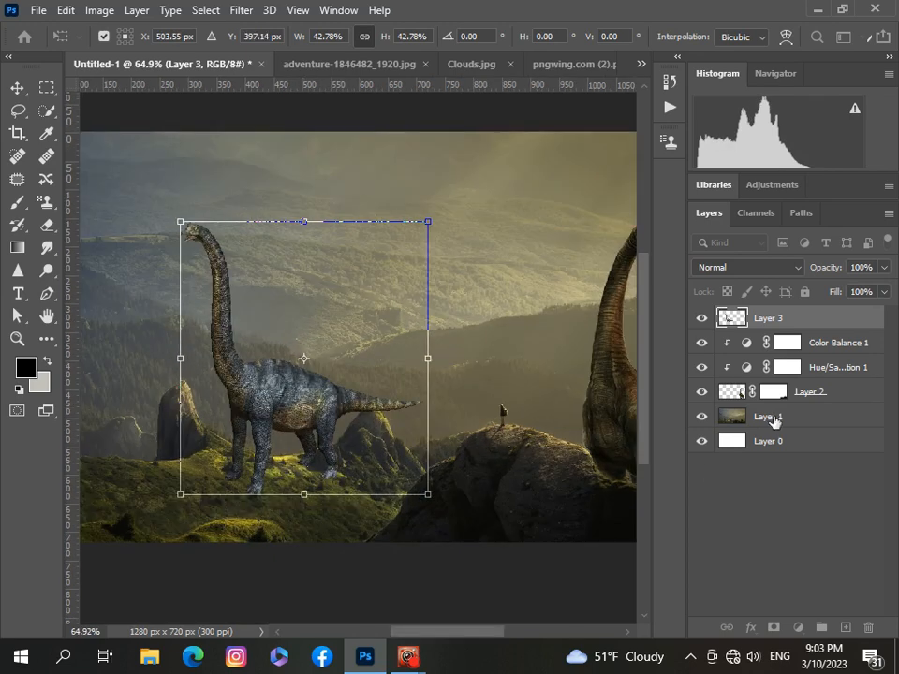
{"action": "key", "text": "Return"}
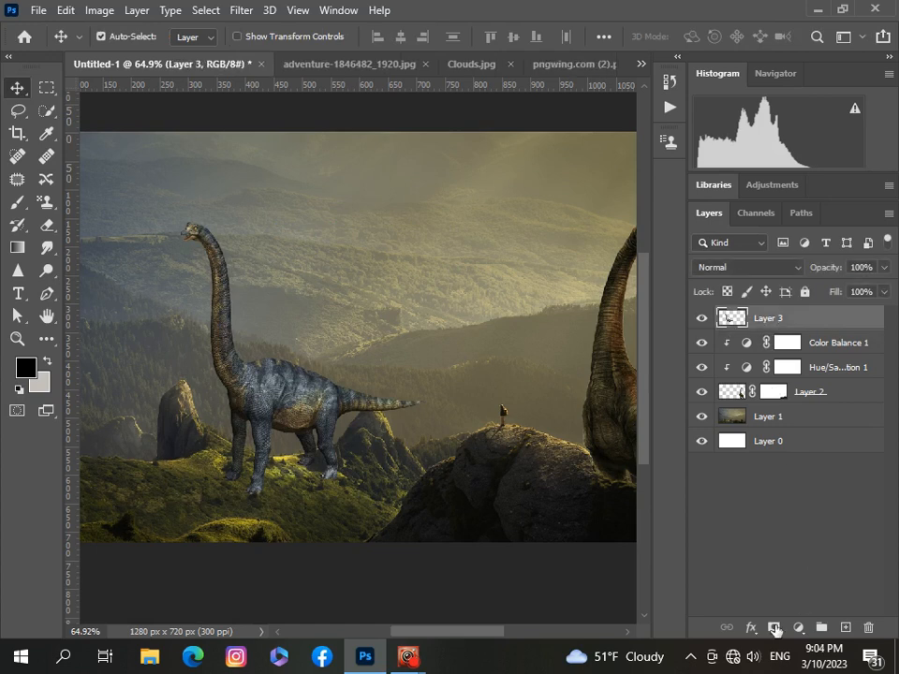
- Add a mask to the second dinosaur's layer and paint its feet out in black with a 64 px soft brush
{"action": "left_click", "coordinate": [774, 628]}
{"action": "left_click", "coordinate": [17, 202]}
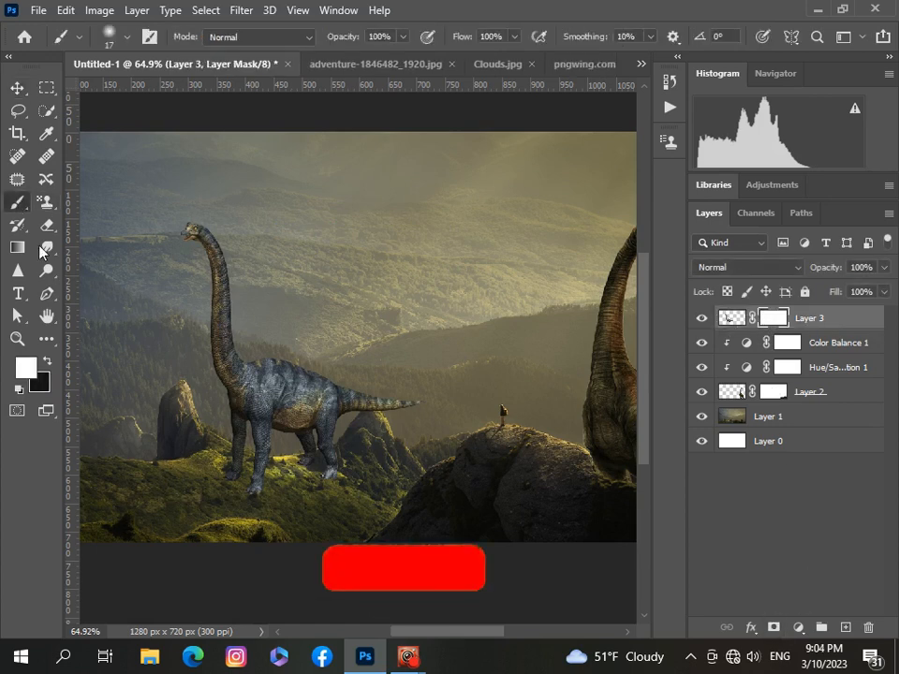
{"action": "left_click", "coordinate": [127, 36]}
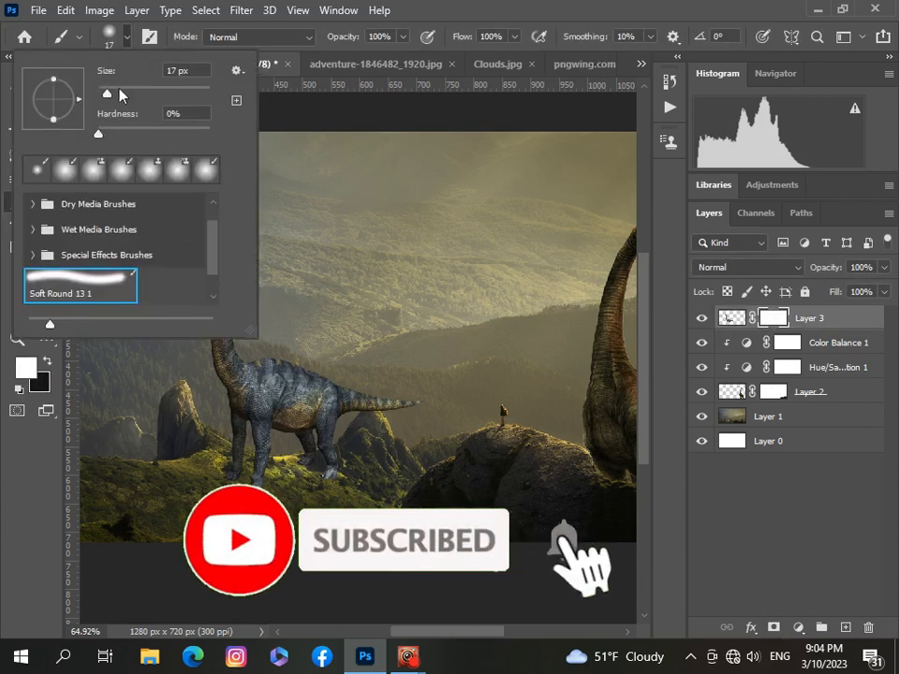
{"action": "left_click_drag", "start_coordinate": [121, 94], "coordinate": [133, 94]}
{"action": "left_click", "coordinate": [215, 467]}
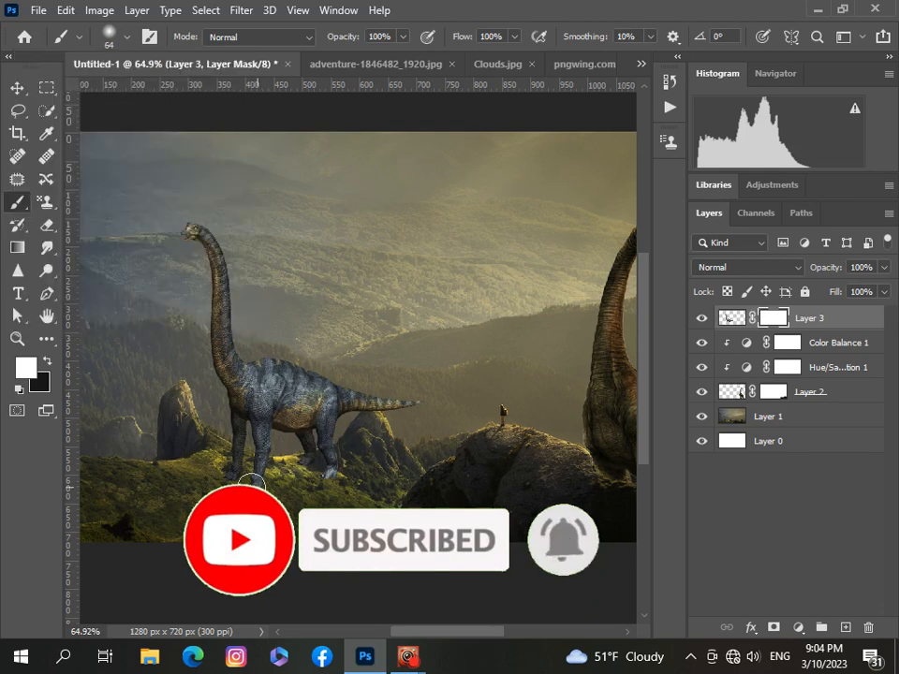
{"action": "left_click", "coordinate": [47, 360]}
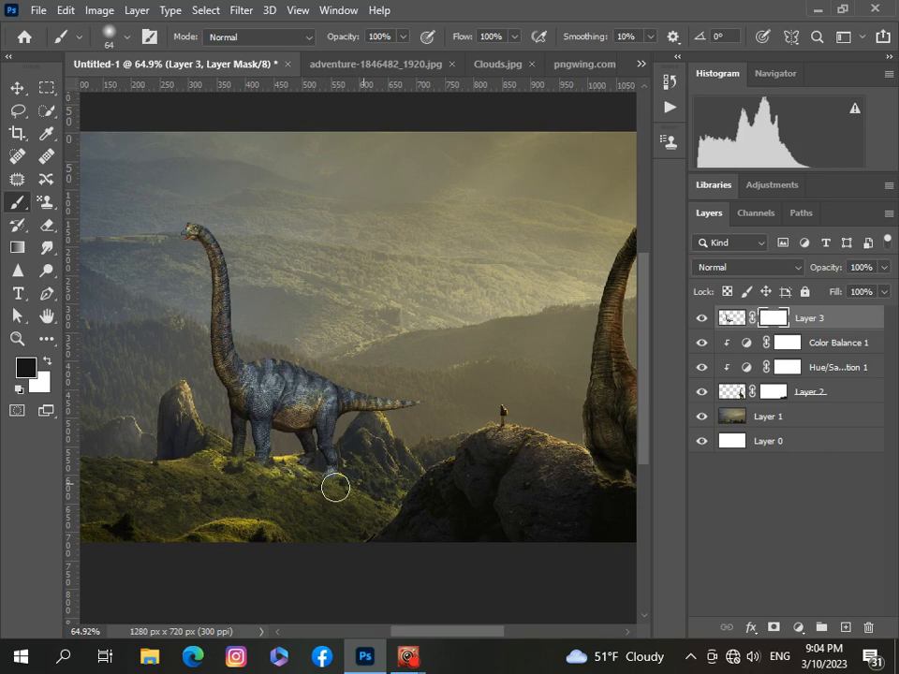
{"action": "mouse_move", "coordinate": [295, 474]}
{"action": "left_mouse_down"}
{"action": "mouse_move", "coordinate": [356, 462]}
{"action": "mouse_move", "coordinate": [309, 464]}
{"action": "mouse_move", "coordinate": [310, 475]}
{"action": "mouse_move", "coordinate": [334, 472]}
{"action": "mouse_move", "coordinate": [232, 465]}
{"action": "mouse_move", "coordinate": [285, 460]}
{"action": "left_mouse_up"}
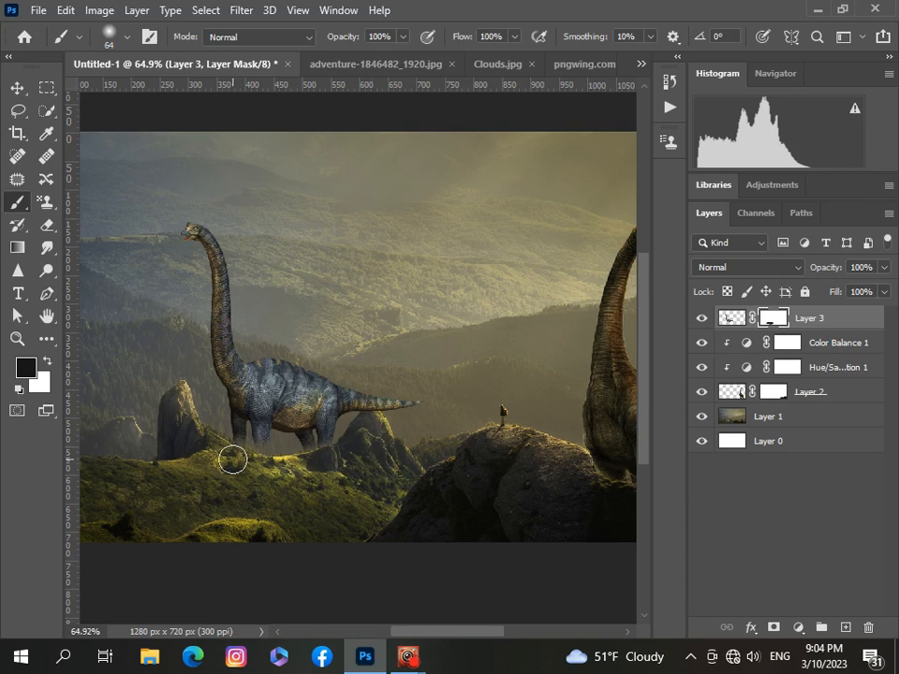
- Shift the second dinosaur slightly along the hill, then nudge it upward so its legs meet the grassy ridge
{"action": "left_click", "coordinate": [18, 87]}
{"action": "mouse_move", "coordinate": [256, 389]}
{"action": "left_mouse_down"}
{"action": "mouse_move", "coordinate": [256, 399]}
{"action": "mouse_move", "coordinate": [273, 392]}
{"action": "mouse_move", "coordinate": [267, 399]}
{"action": "left_mouse_up"}
{"action": "scroll", "coordinate": [253, 394], "scroll_direction": "down", "scroll_amount": 3}
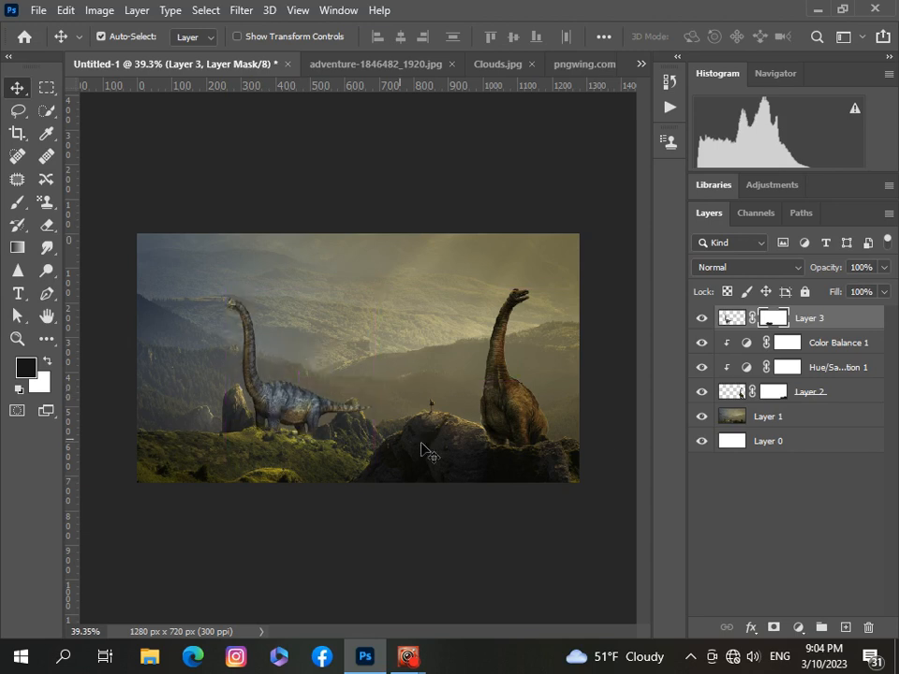
{"action": "scroll", "coordinate": [305, 407], "scroll_direction": "up", "scroll_amount": 5}
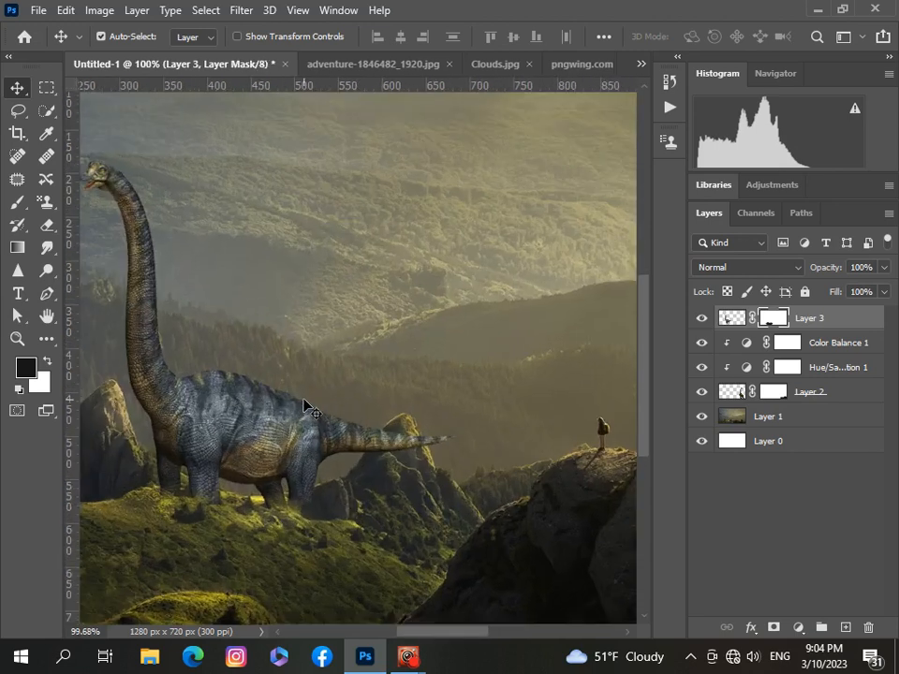
{"action": "key", "text": "Up"}
{"action": "key", "text": "Up"}
{"action": "key", "text": "Up"}
{"action": "key", "text": "Up"}
{"action": "key", "text": "Up"}
{"action": "key", "text": "Up"}
{"action": "key", "text": "Up"}
{"action": "key", "text": "Up"}
{"action": "key", "text": "Up"}
{"action": "key", "text": "Up"}
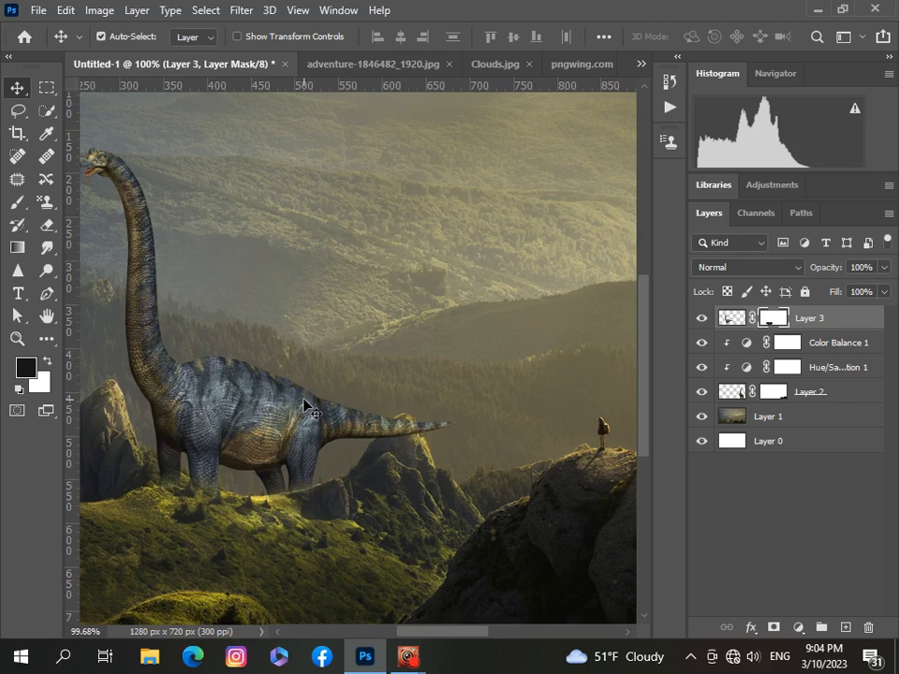
{"action": "key", "text": "Up"}
{"action": "key", "text": "Up"}
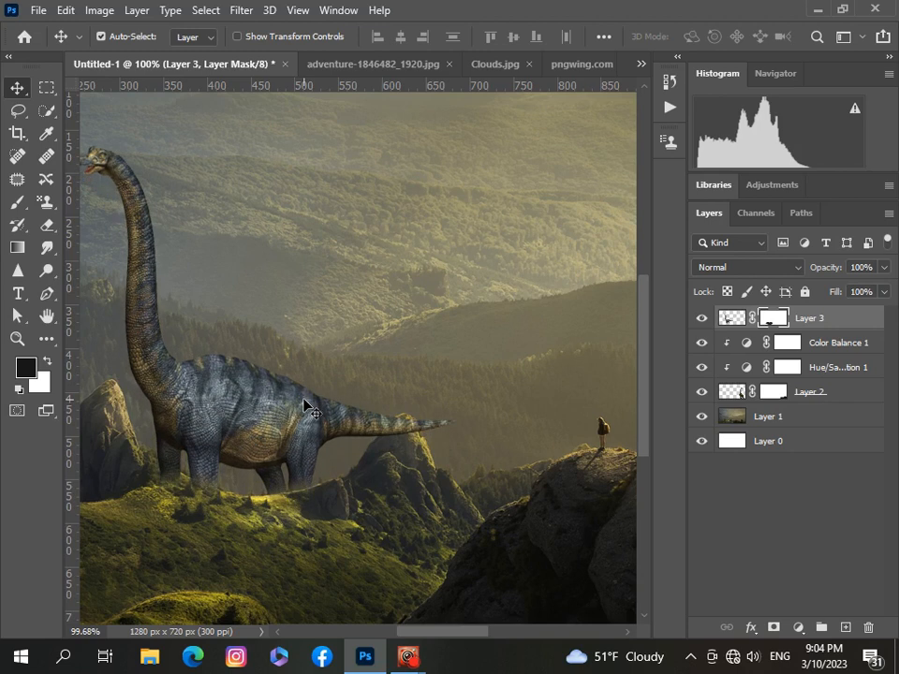
- Refine the second dinosaur's mask where its legs meet the grassy ridge, using a 10 px soft brush in black and white
{"action": "scroll", "coordinate": [186, 487], "scroll_direction": "up", "scroll_amount": 3}
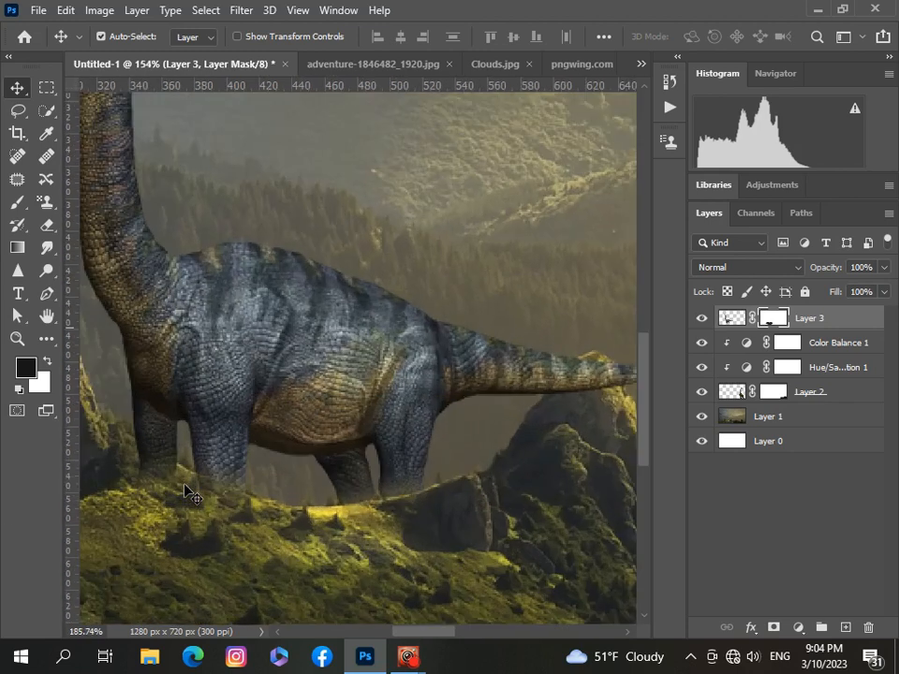
{"action": "left_click", "coordinate": [23, 204]}
{"action": "left_click", "coordinate": [115, 37]}
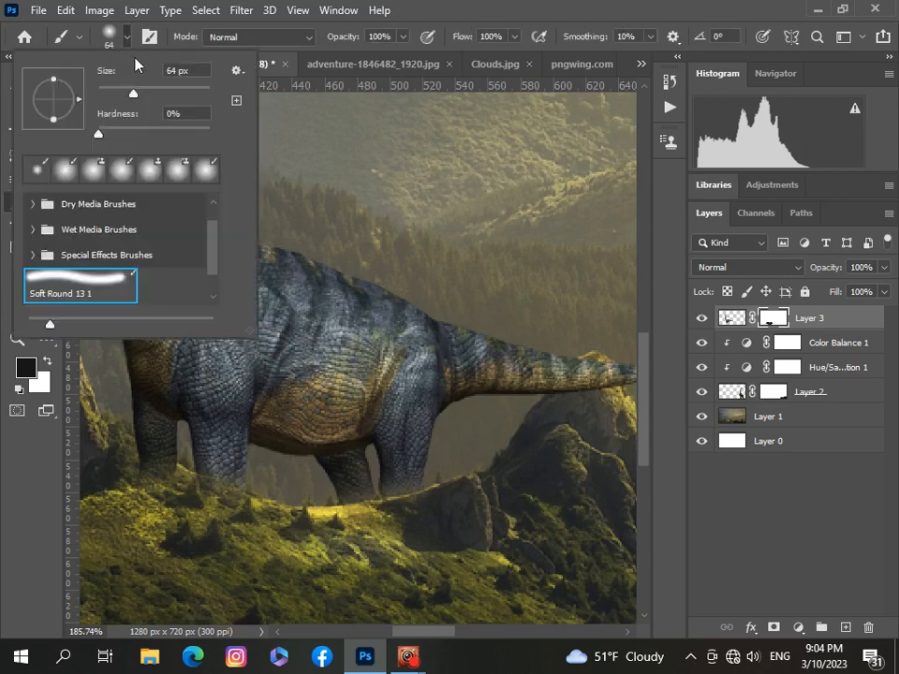
{"action": "left_click", "coordinate": [107, 96]}
{"action": "left_click_drag", "start_coordinate": [107, 96], "coordinate": [103, 94]}
{"action": "left_click", "coordinate": [199, 490]}
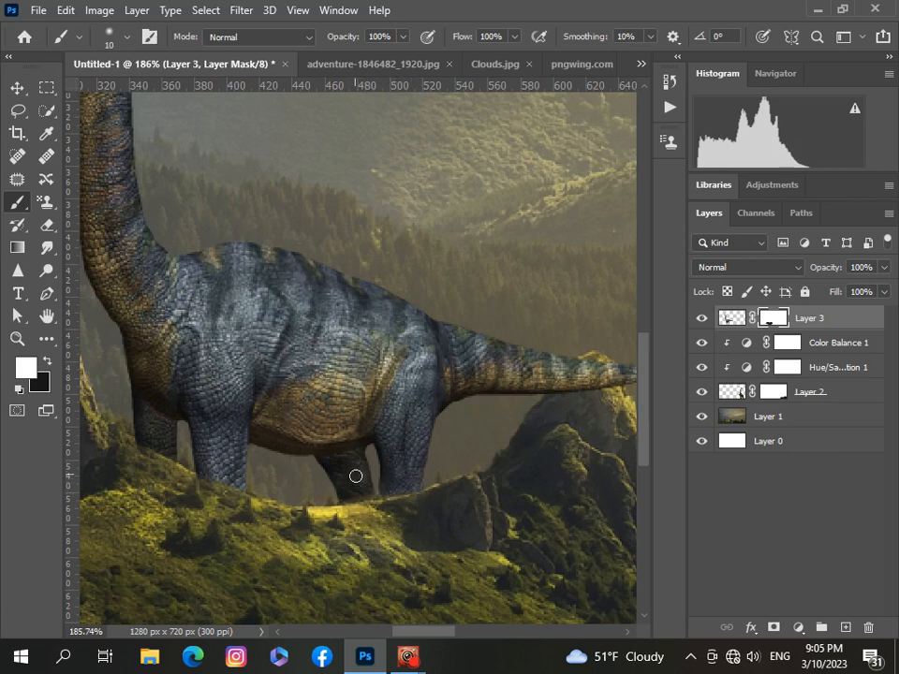
- Add a Hue/Saturation adjustment clipped to the second dinosaur's layer, with Lightness -9 and reduced Saturation
{"action": "scroll", "coordinate": [355, 475], "scroll_direction": "down", "scroll_amount": 10}
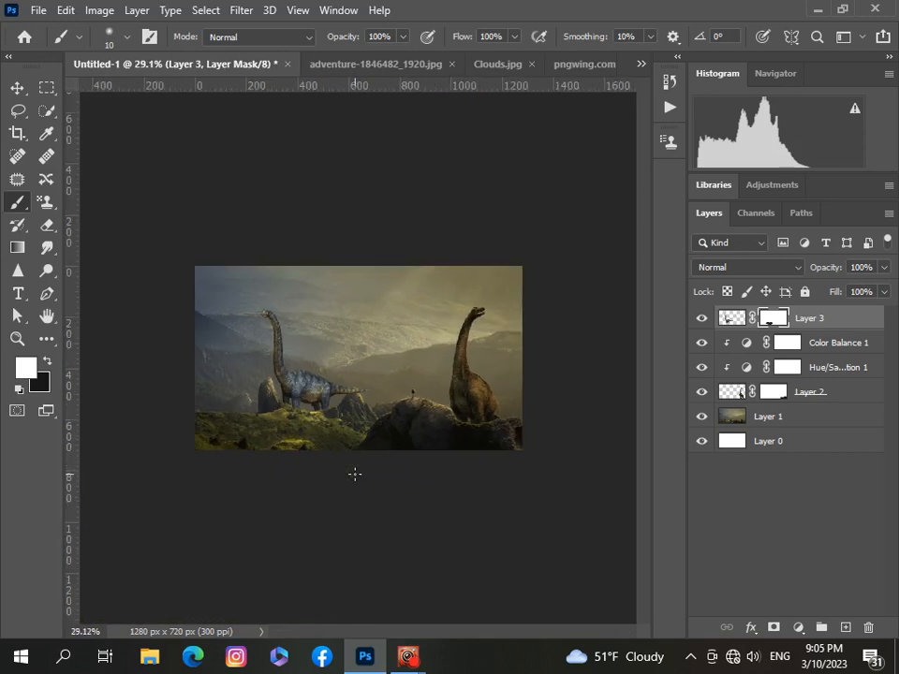
{"action": "scroll", "coordinate": [355, 475], "scroll_direction": "up", "scroll_amount": 1}
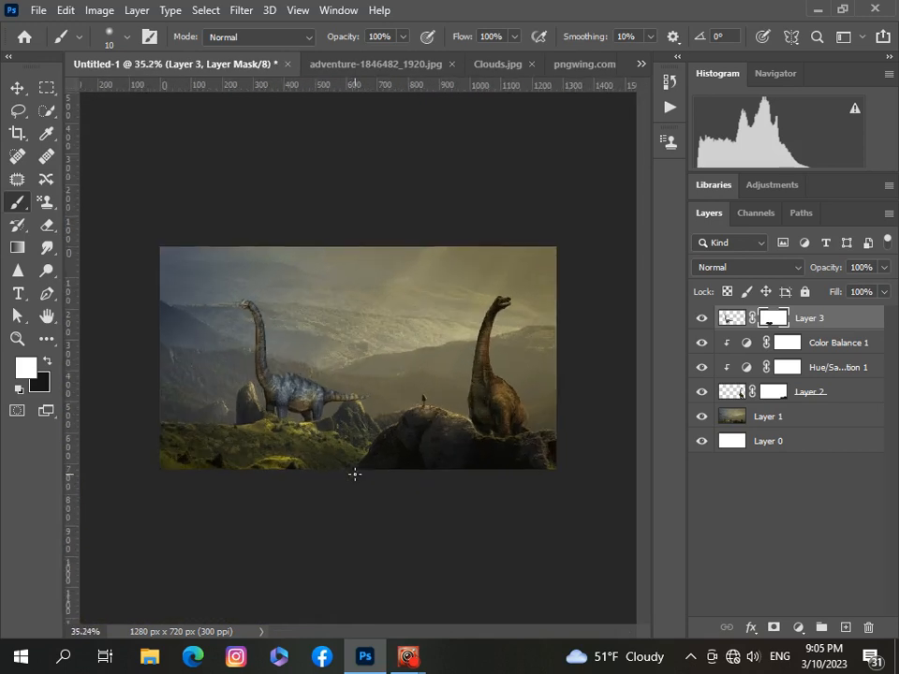
{"action": "scroll", "coordinate": [355, 475], "scroll_direction": "up", "scroll_amount": 1}
{"action": "scroll", "coordinate": [355, 475], "scroll_direction": "down", "scroll_amount": 1}
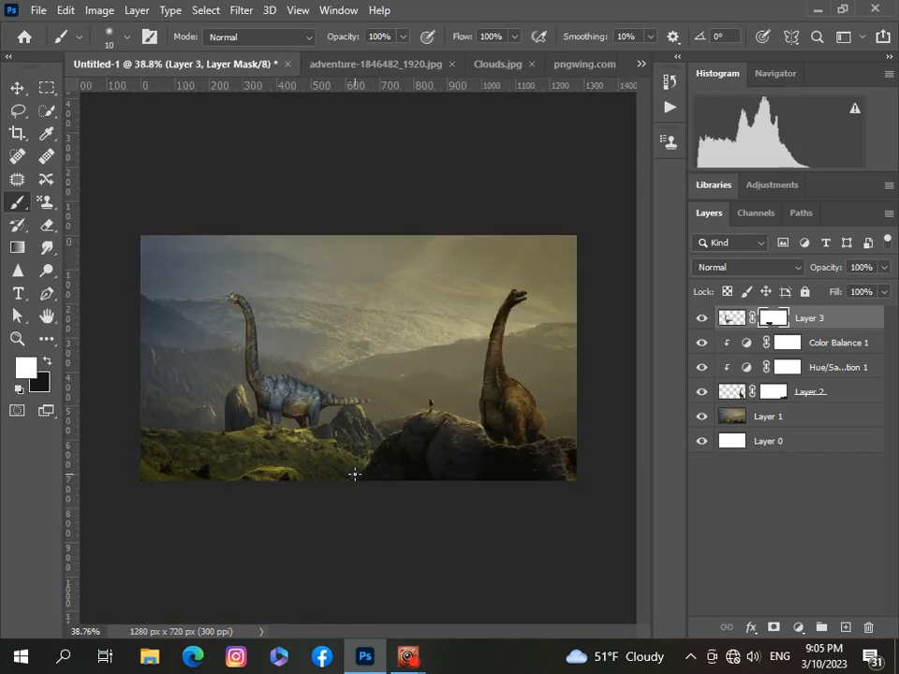
{"action": "left_click", "coordinate": [799, 627]}
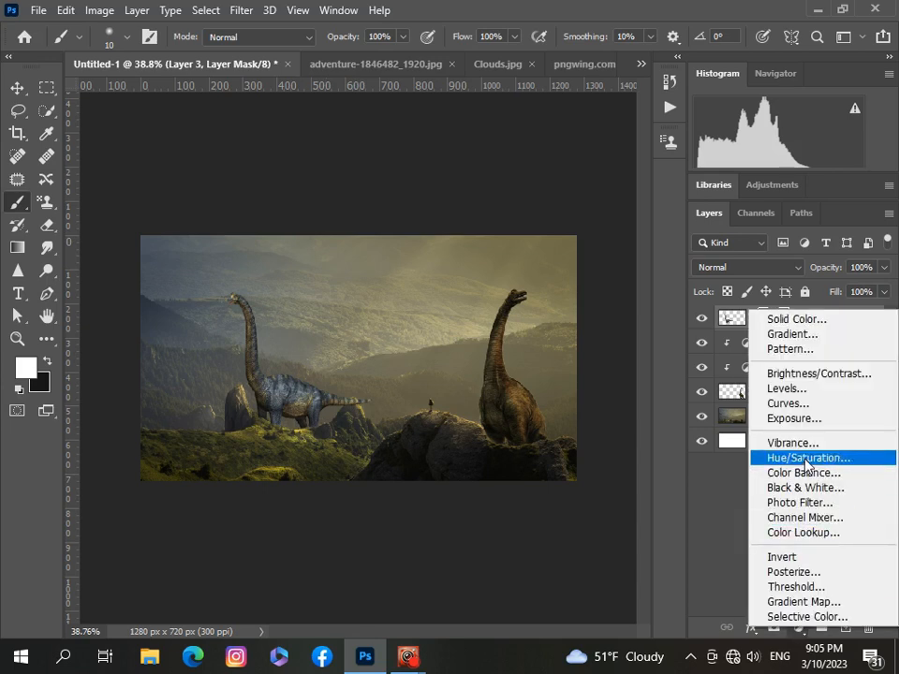
{"action": "left_click", "coordinate": [774, 458]}
{"action": "left_click", "coordinate": [503, 553]}
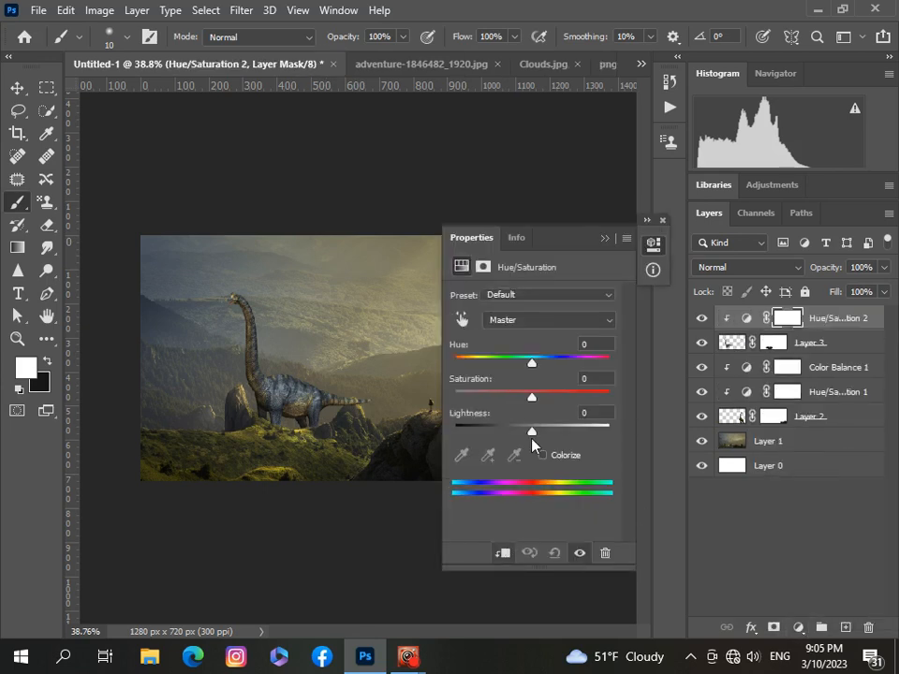
{"action": "left_click_drag", "start_coordinate": [532, 434], "coordinate": [525, 436]}
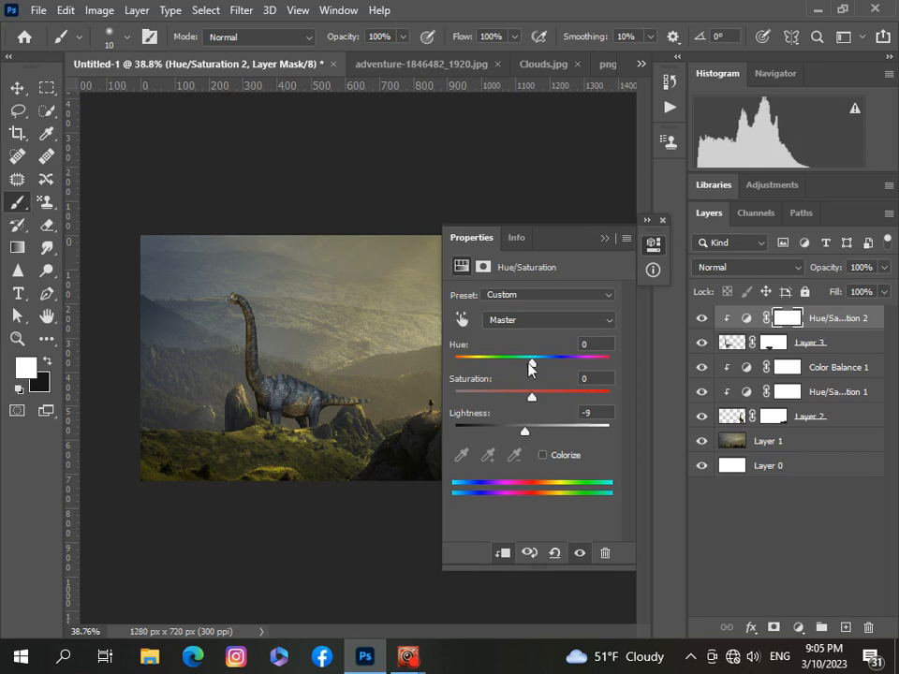
{"action": "left_click_drag", "start_coordinate": [531, 361], "coordinate": [514, 399]}
{"action": "left_click", "coordinate": [604, 239]}
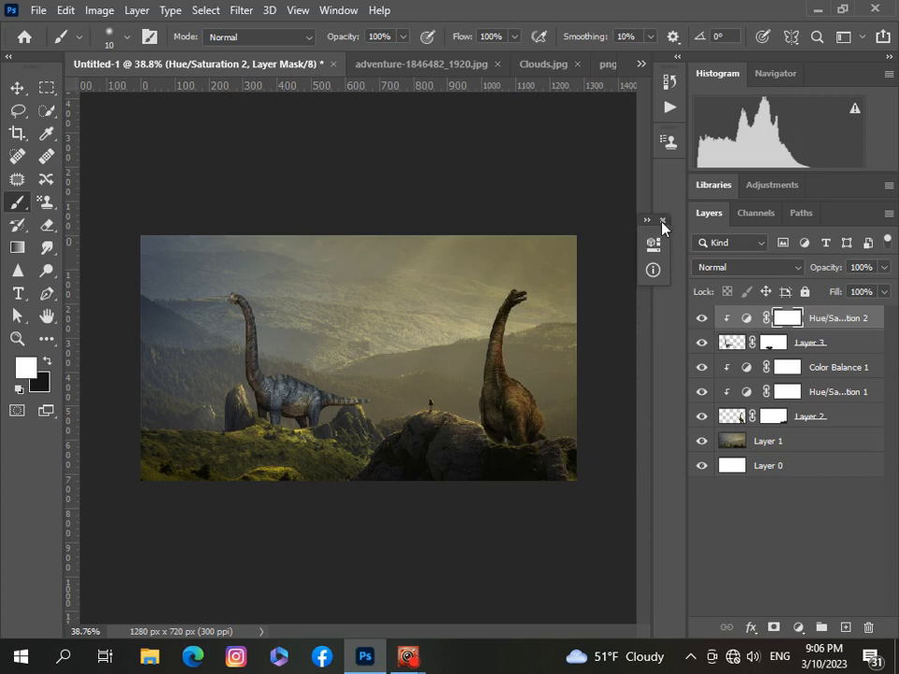
{"action": "scroll", "coordinate": [458, 393], "scroll_direction": "up", "scroll_amount": 2}
{"action": "scroll", "coordinate": [435, 409], "scroll_direction": "down", "scroll_amount": 2}
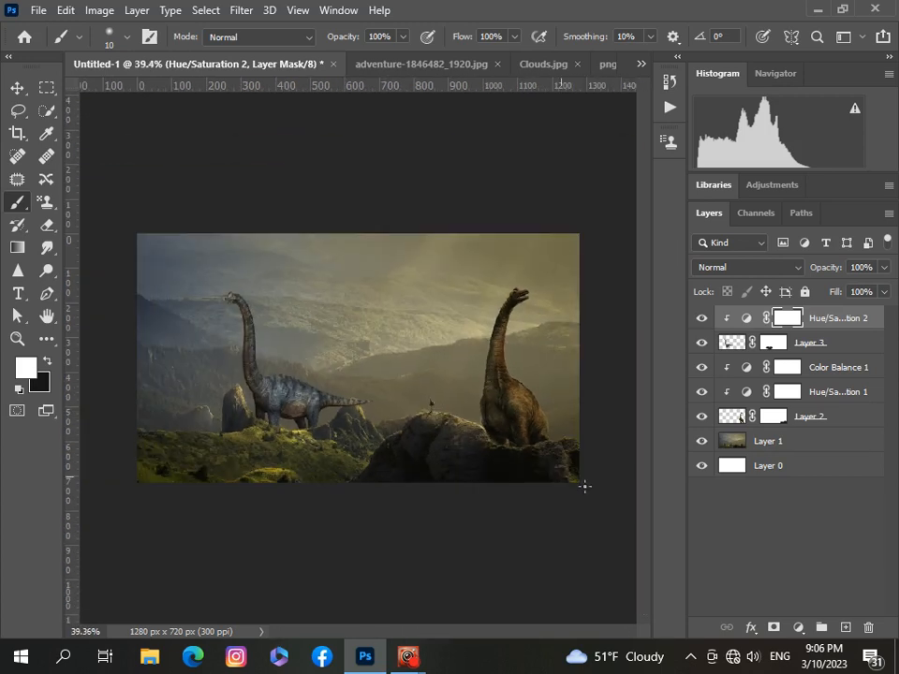
- Add a Color Balance adjustment clipped to the second dinosaur's layer and shift its midtones toward yellow
{"action": "left_click", "coordinate": [801, 634]}
{"action": "left_click", "coordinate": [778, 476]}
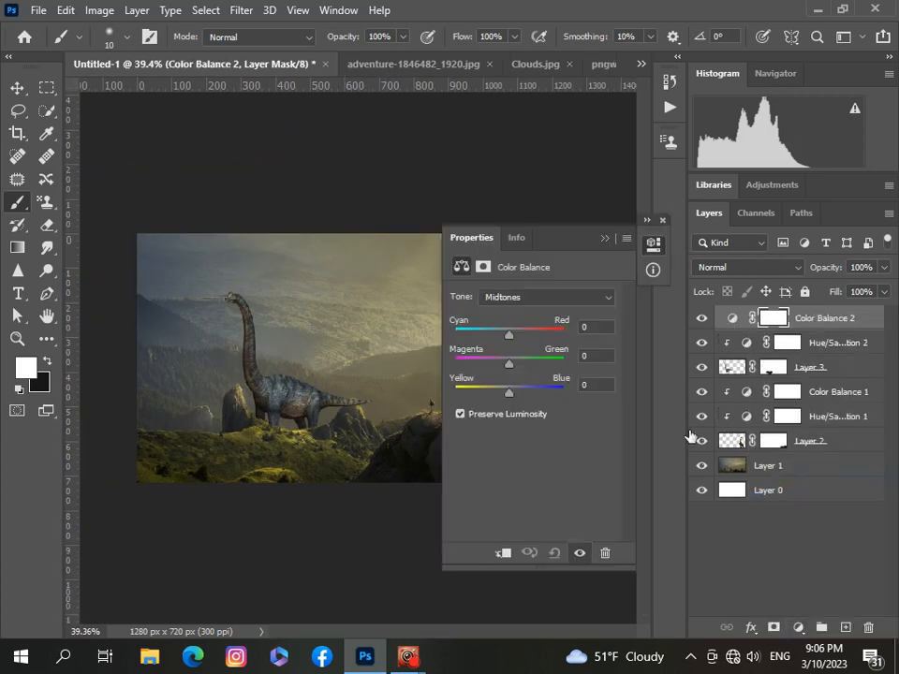
{"action": "left_click", "coordinate": [504, 555]}
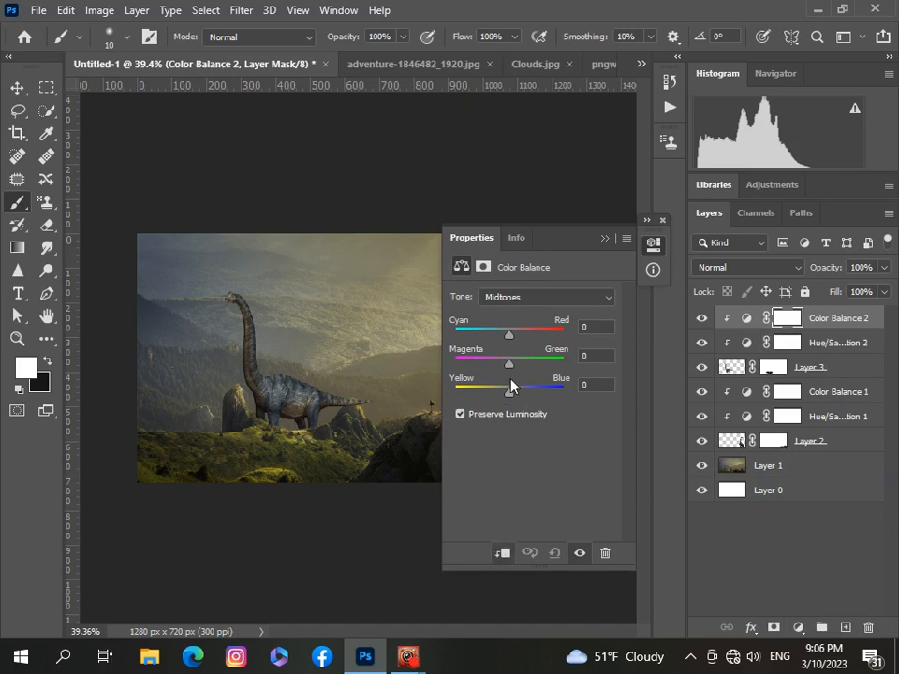
{"action": "left_click_drag", "start_coordinate": [506, 391], "coordinate": [507, 337]}
{"action": "left_click_drag", "start_coordinate": [511, 393], "coordinate": [496, 393]}
{"action": "left_click", "coordinate": [605, 244]}
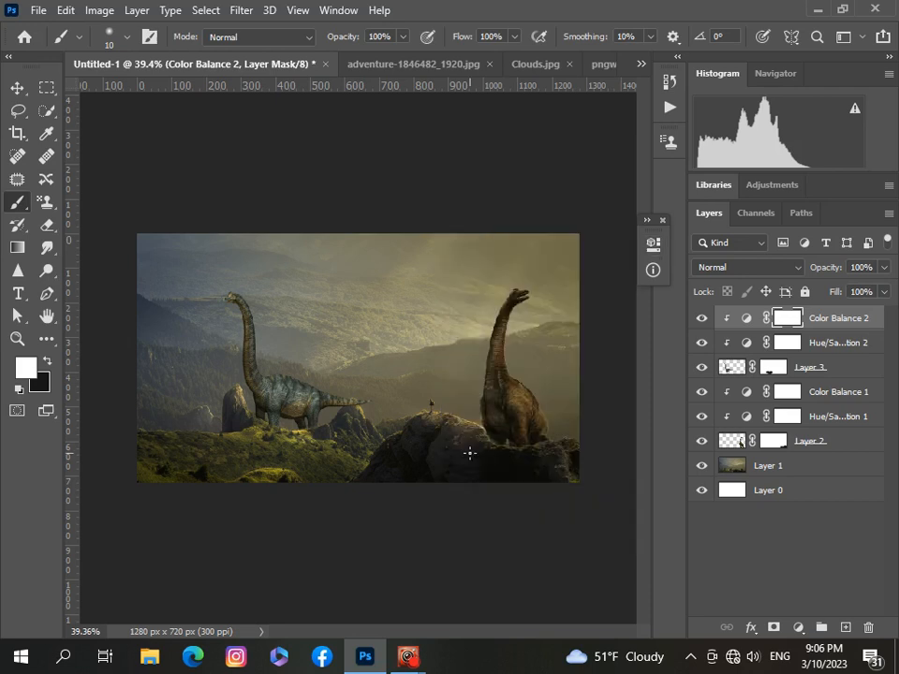
{"action": "scroll", "coordinate": [470, 451], "scroll_direction": "up", "scroll_amount": 3}
{"action": "scroll", "coordinate": [469, 452], "scroll_direction": "down", "scroll_amount": 3}
{"action": "scroll", "coordinate": [469, 453], "scroll_direction": "up", "scroll_amount": 1}
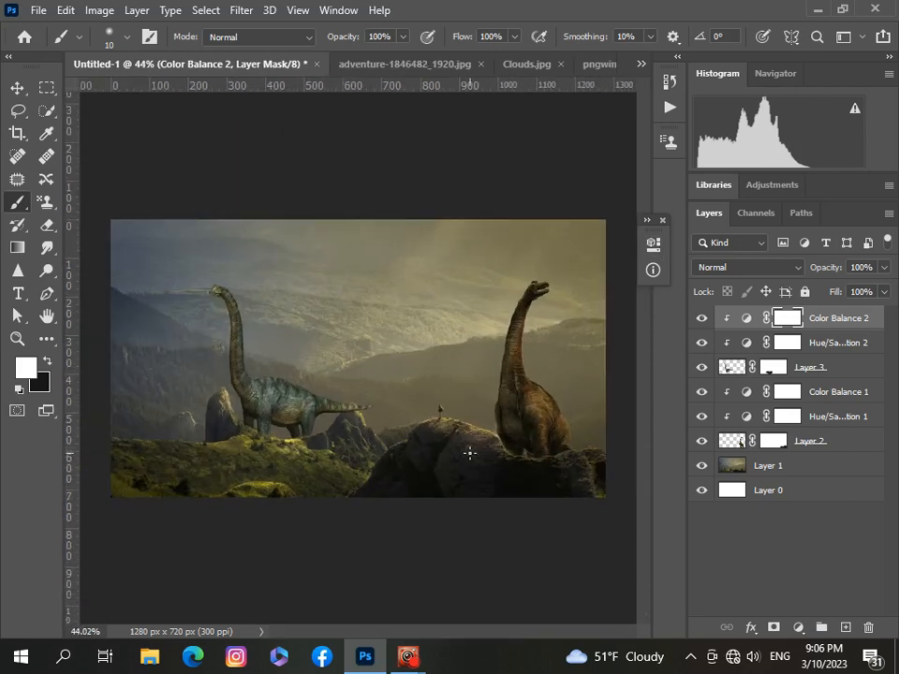
{"action": "scroll", "coordinate": [469, 453], "scroll_direction": "down", "scroll_amount": 1}
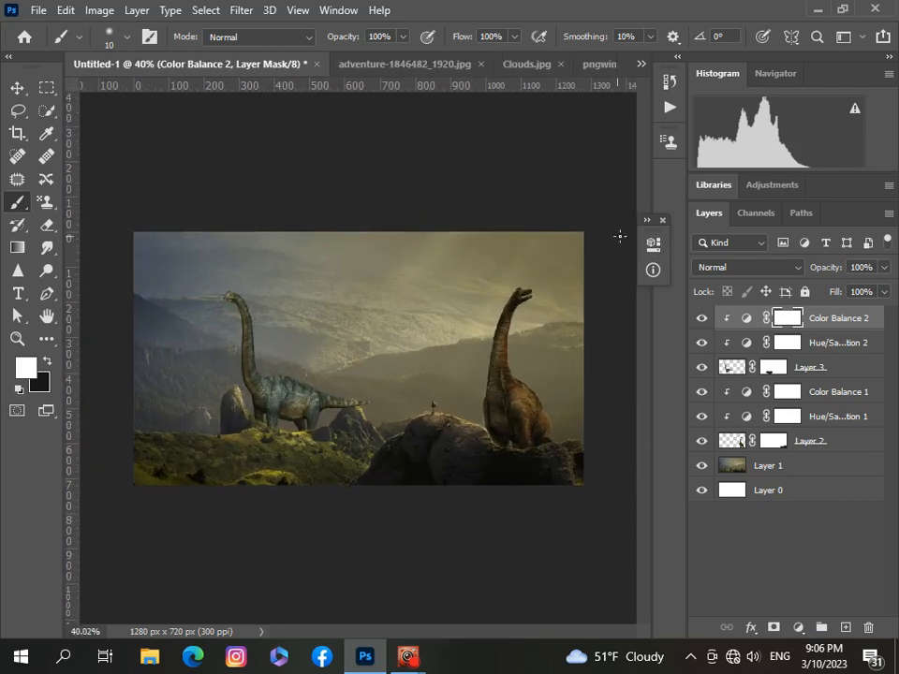
{"action": "left_click", "coordinate": [662, 222]}
{"action": "scroll", "coordinate": [335, 550], "scroll_direction": "up", "scroll_amount": 2}
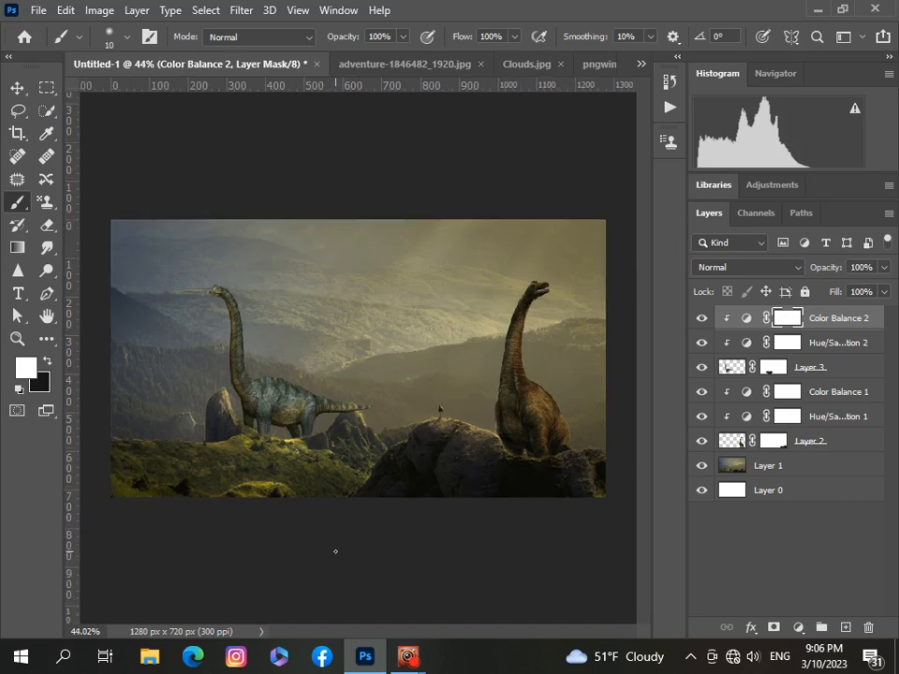
{"action": "scroll", "coordinate": [335, 551], "scroll_direction": "down", "scroll_amount": 2}
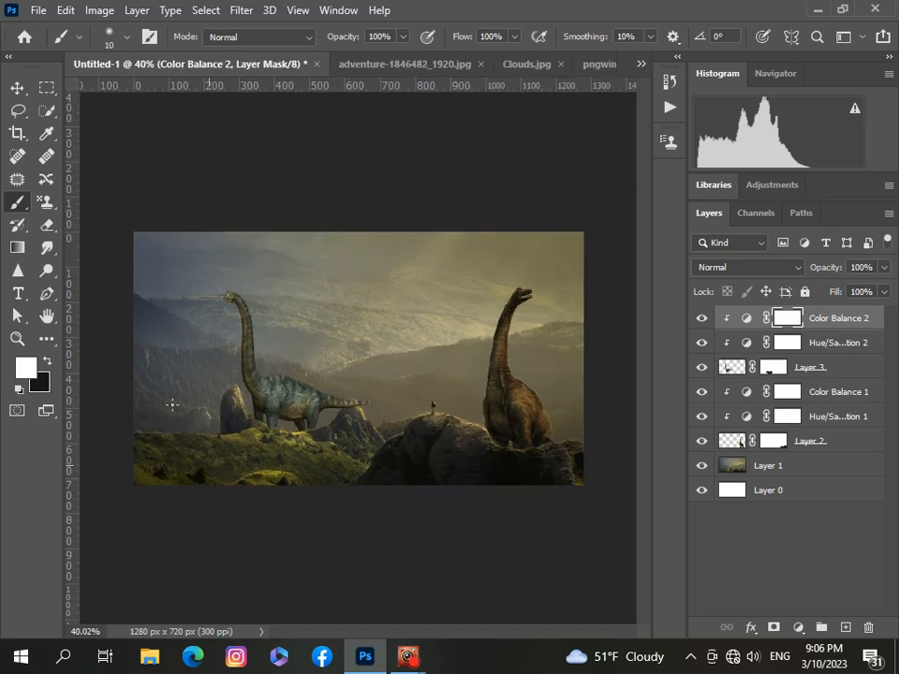
- Open the flying birds image birds_two____png_stock_by_selunia_d4ymhu1
{"action": "left_click", "coordinate": [37, 10]}
{"action": "left_click", "coordinate": [44, 43]}
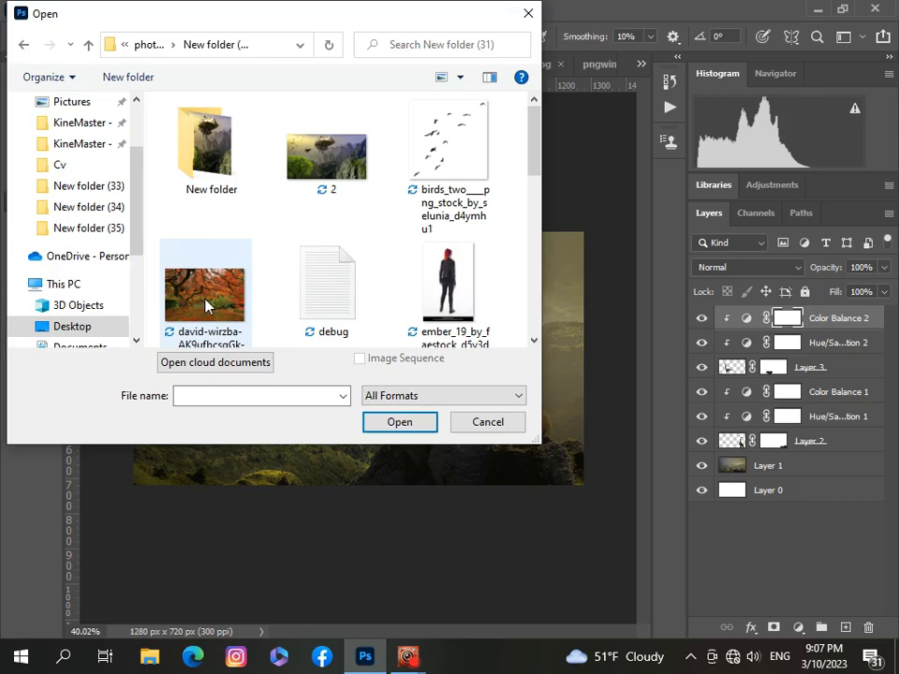
{"action": "left_click", "coordinate": [416, 144]}
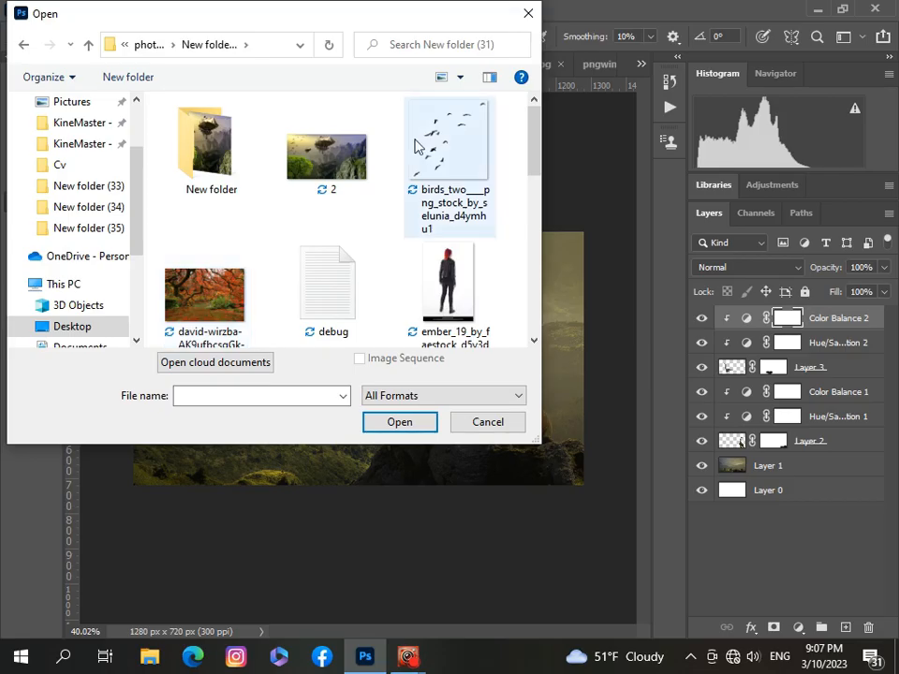
{"action": "left_click", "coordinate": [409, 426]}
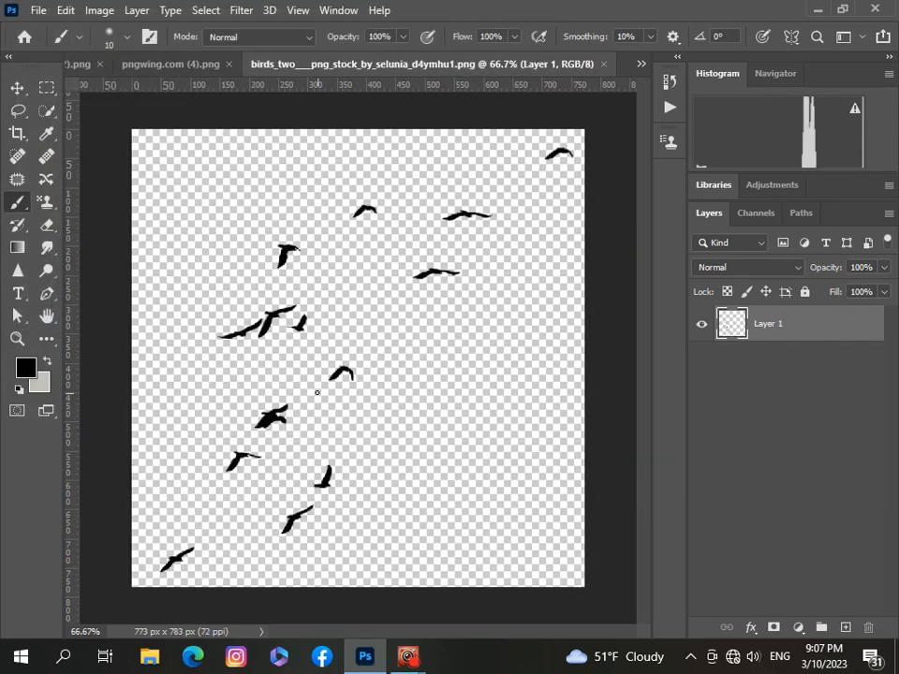
- Copy the flock of birds into the Untitled-1 composite as a new layer
{"action": "left_click", "coordinate": [17, 88]}
{"action": "left_click_drag", "start_coordinate": [265, 317], "coordinate": [280, 365]}
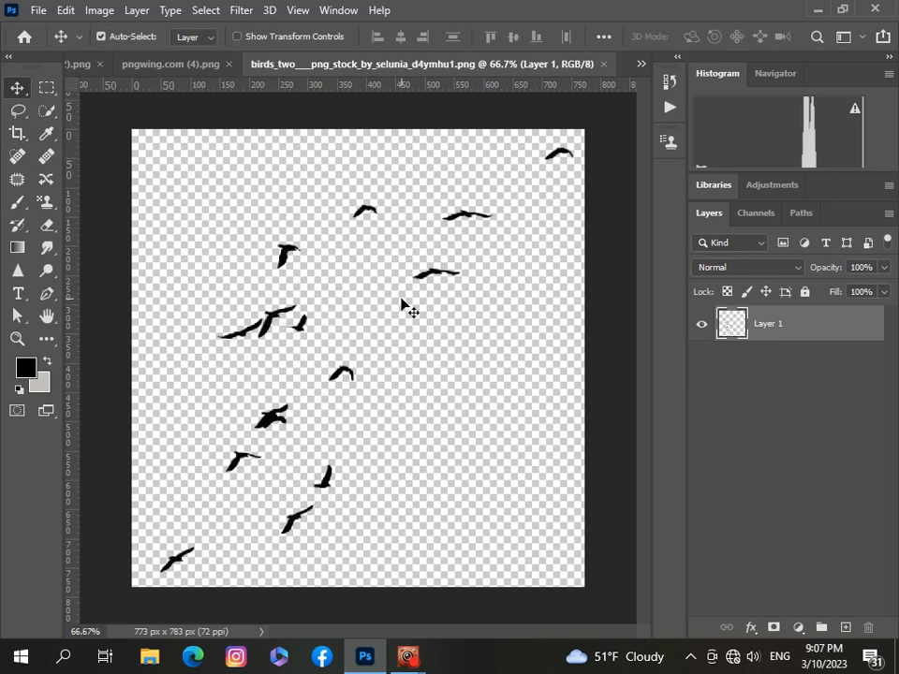
{"action": "left_click_drag", "start_coordinate": [395, 301], "coordinate": [353, 324]}
{"action": "left_click", "coordinate": [642, 63]}
{"action": "left_click", "coordinate": [412, 62]}
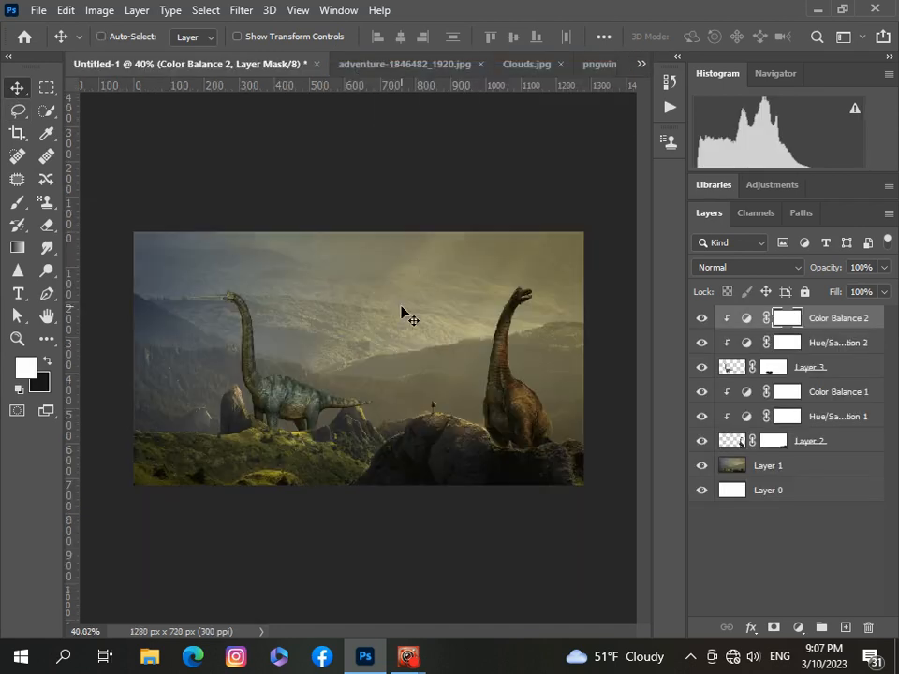
{"action": "key", "text": "ctrl+v"}
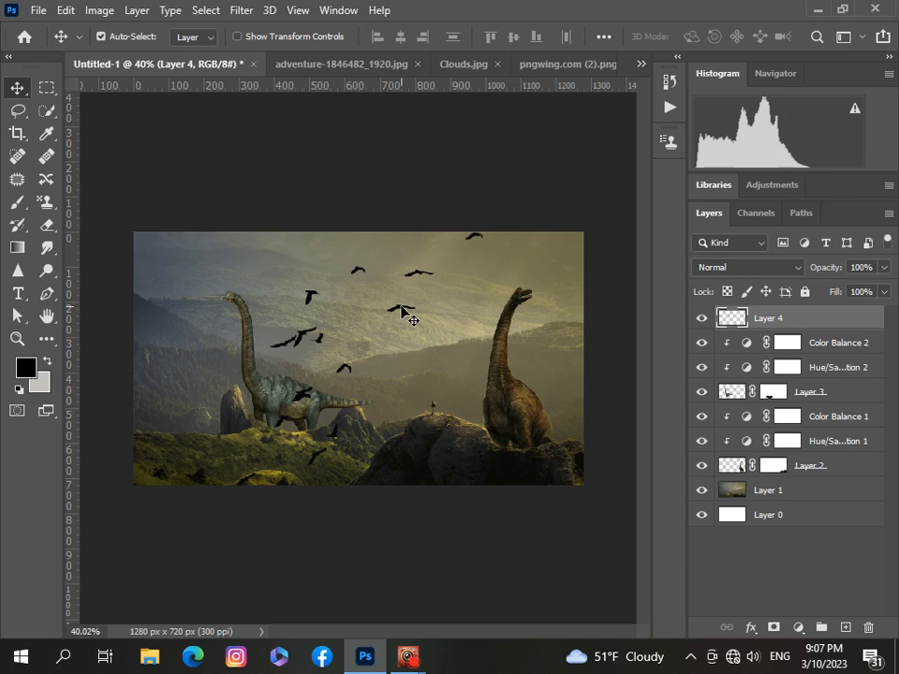
- Scale the birds down to about 40% and place them in the sky beside the brown dinosaur's head
{"action": "key", "text": "ctrl+t"}
{"action": "left_click_drag", "start_coordinate": [484, 488], "coordinate": [409, 411]}
{"action": "left_click_drag", "start_coordinate": [293, 376], "coordinate": [446, 302]}
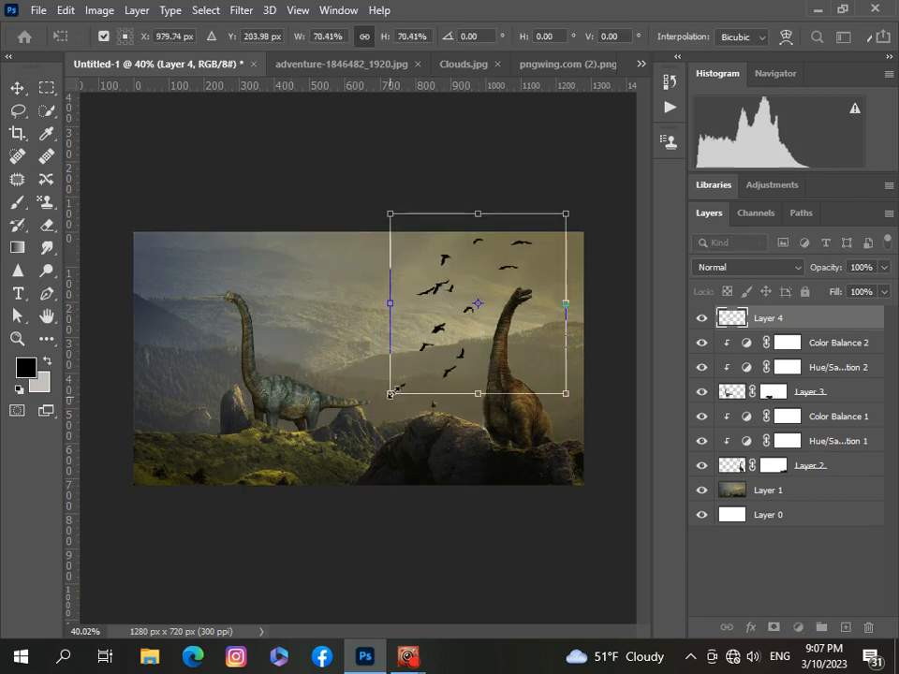
{"action": "left_click_drag", "start_coordinate": [389, 393], "coordinate": [451, 332]}
{"action": "left_click_drag", "start_coordinate": [482, 295], "coordinate": [455, 309]}
{"action": "left_click_drag", "start_coordinate": [541, 284], "coordinate": [526, 286]}
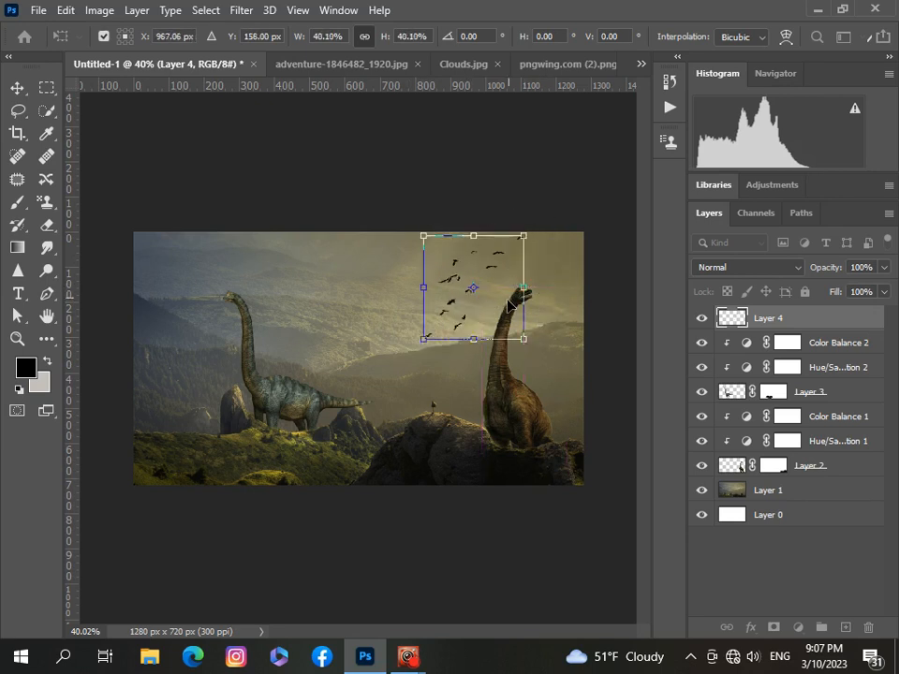
{"action": "key", "text": "Return"}
{"action": "scroll", "coordinate": [424, 525], "scroll_direction": "up", "scroll_amount": 3}
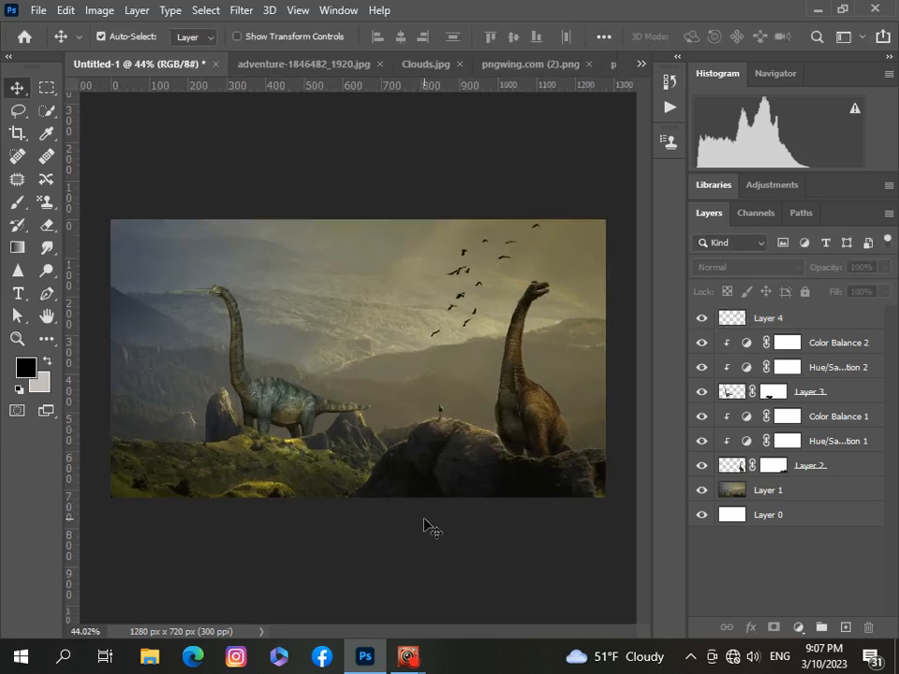
{"action": "scroll", "coordinate": [424, 526], "scroll_direction": "down", "scroll_amount": 3}
- Copy the dinosaur from pngwing.com (4).png into the Untitled-1 composite as a third dinosaur
{"action": "left_click", "coordinate": [640, 64]}
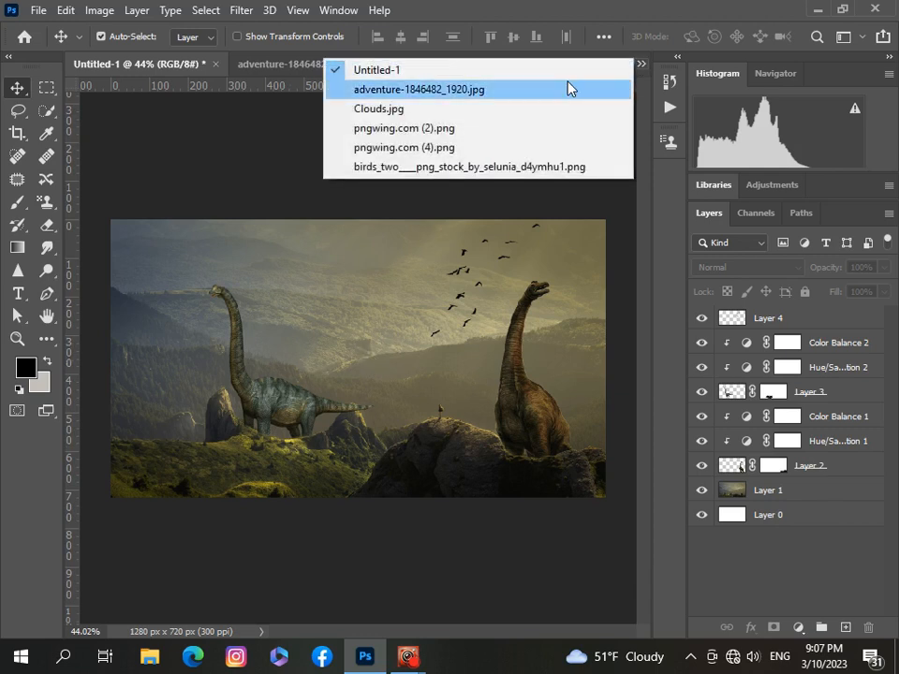
{"action": "left_click", "coordinate": [523, 166]}
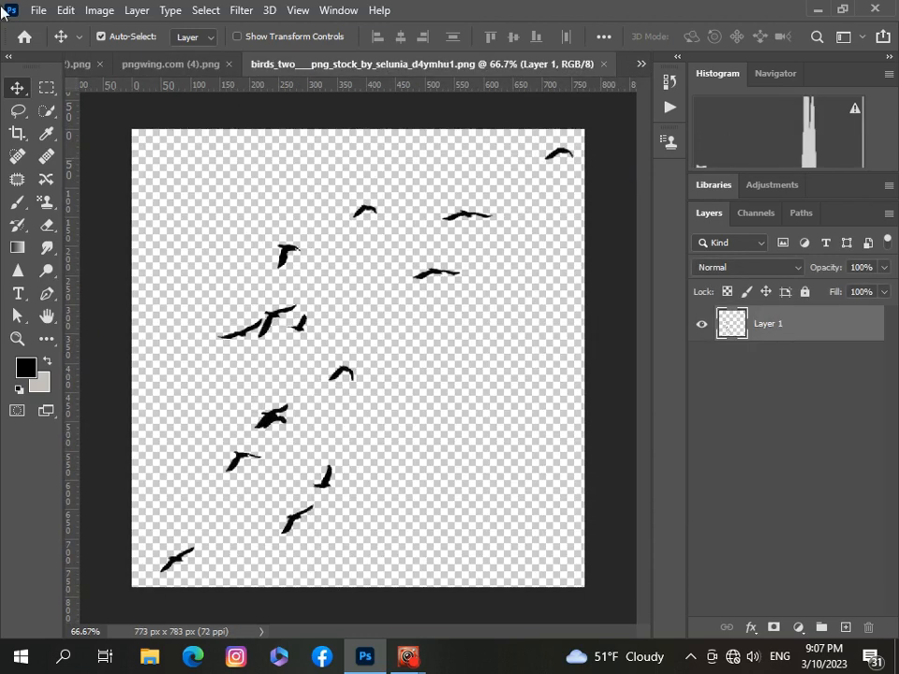
{"action": "left_click", "coordinate": [641, 64]}
{"action": "left_click", "coordinate": [548, 144]}
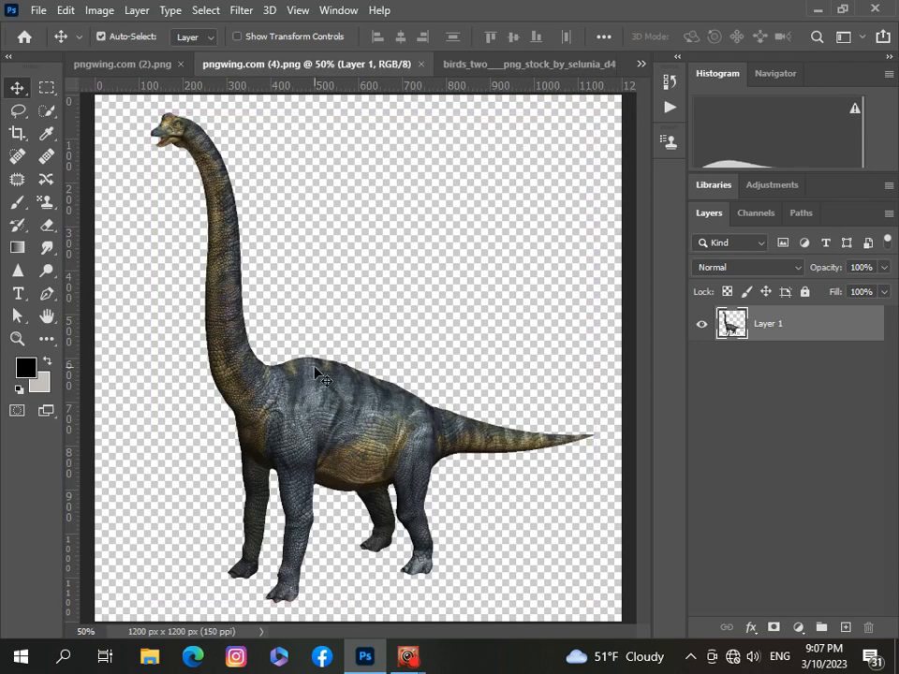
{"action": "left_click", "coordinate": [638, 64]}
{"action": "left_click", "coordinate": [582, 73]}
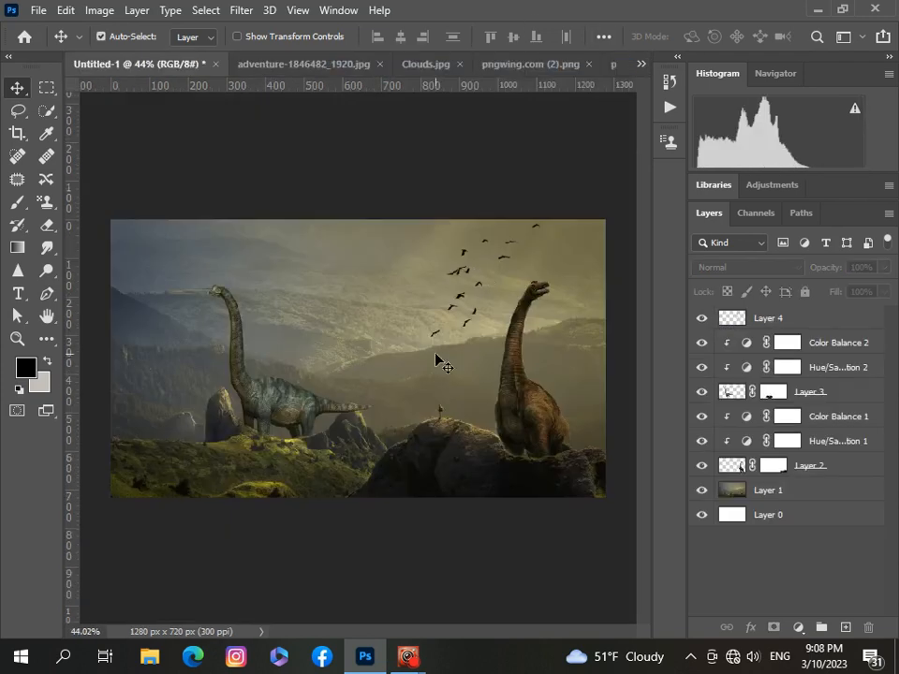
{"action": "key", "text": "ctrl+v"}
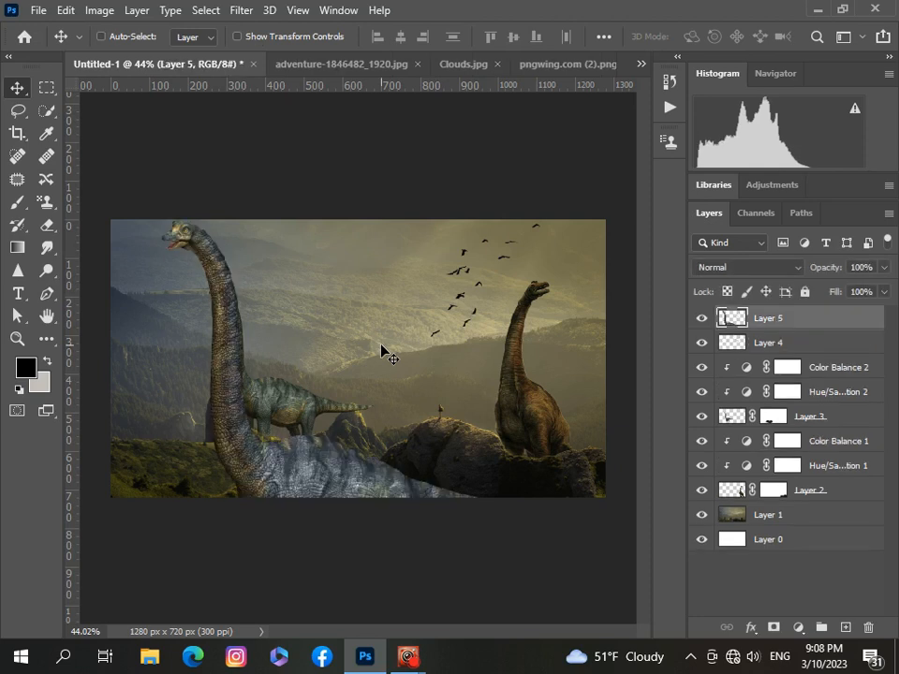
- Scale the third dinosaur down to about 21%, flip it horizontally and move it over the distant hills
{"action": "key", "text": "ctrl+t"}
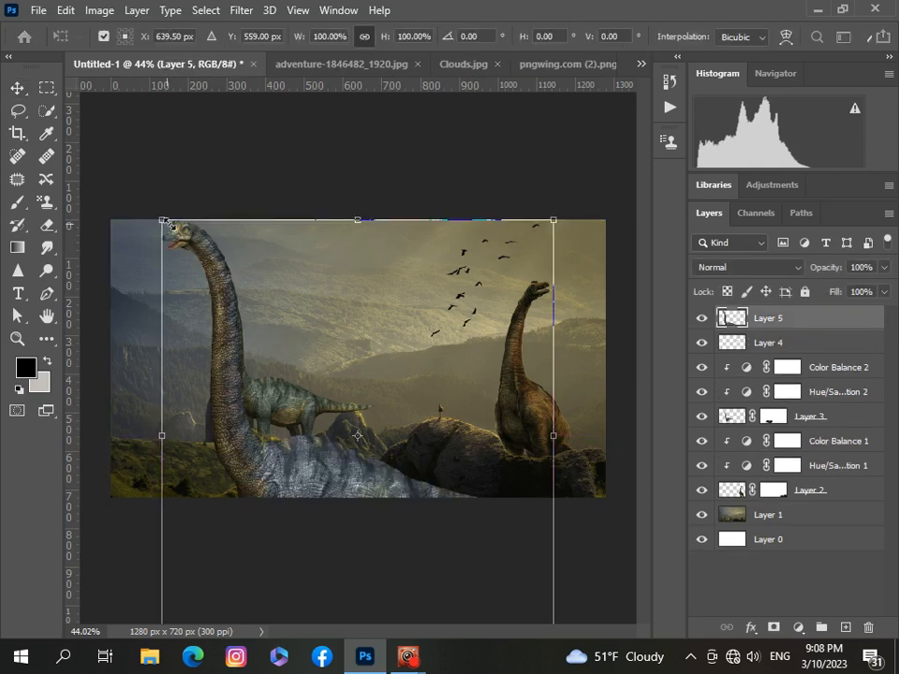
{"action": "left_click_drag", "start_coordinate": [162, 219], "coordinate": [322, 395]}
{"action": "left_click_drag", "start_coordinate": [396, 448], "coordinate": [343, 311]}
{"action": "left_click_drag", "start_coordinate": [389, 520], "coordinate": [370, 366]}
{"action": "right_click", "coordinate": [367, 329]}
{"action": "left_click", "coordinate": [390, 308]}
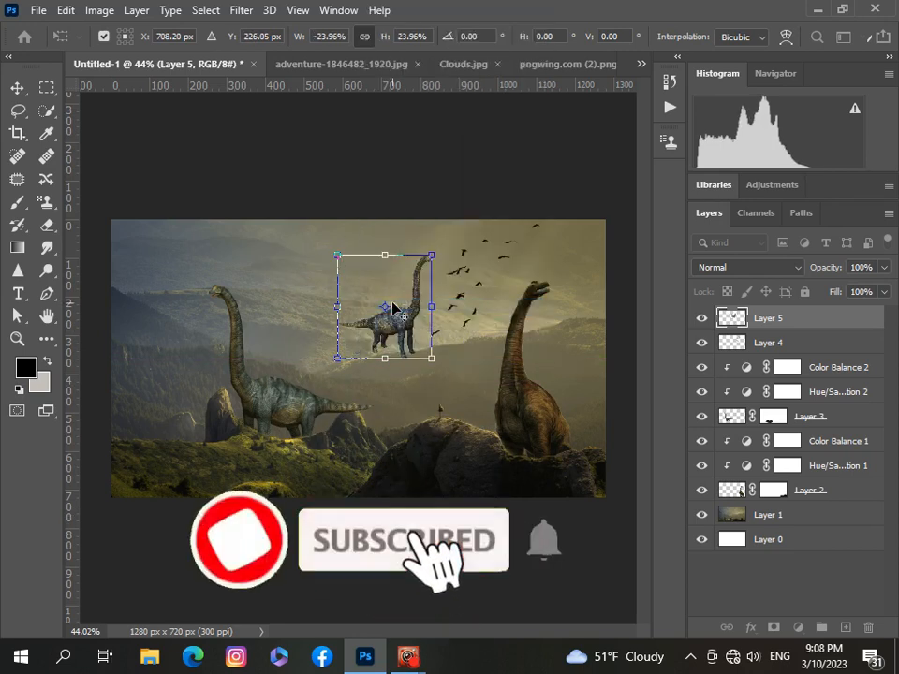
{"action": "left_click_drag", "start_coordinate": [385, 307], "coordinate": [413, 323]}
{"action": "left_click_drag", "start_coordinate": [441, 383], "coordinate": [431, 370]}
- Scale the third dinosaur down further to about 12% and place it on the distant ridge between the other two
{"action": "scroll", "coordinate": [426, 361], "scroll_direction": "up", "scroll_amount": 3}
{"action": "scroll", "coordinate": [438, 361], "scroll_direction": "up", "scroll_amount": 6}
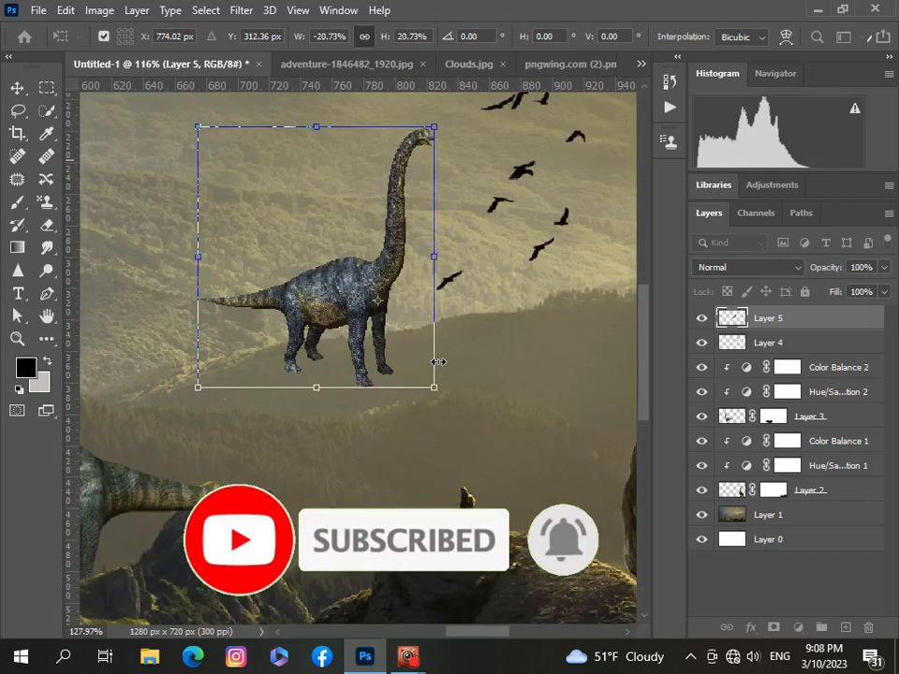
{"action": "left_click_drag", "start_coordinate": [335, 294], "coordinate": [356, 310]}
{"action": "left_click_drag", "start_coordinate": [384, 243], "coordinate": [366, 267]}
{"action": "scroll", "coordinate": [367, 281], "scroll_direction": "up", "scroll_amount": 2}
{"action": "scroll", "coordinate": [367, 287], "scroll_direction": "down", "scroll_amount": 5}
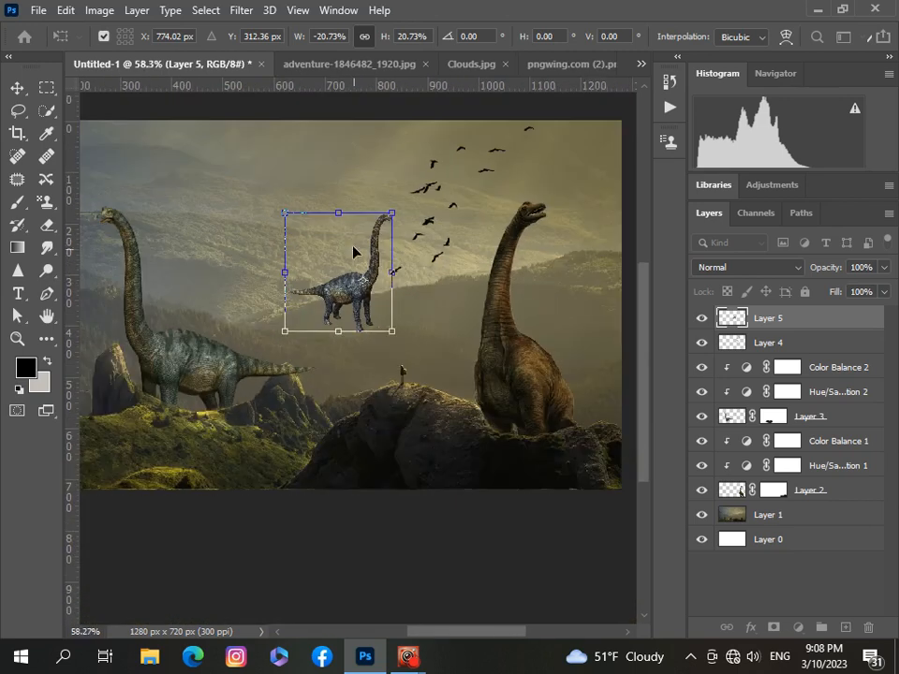
{"action": "left_click_drag", "start_coordinate": [338, 207], "coordinate": [335, 302]}
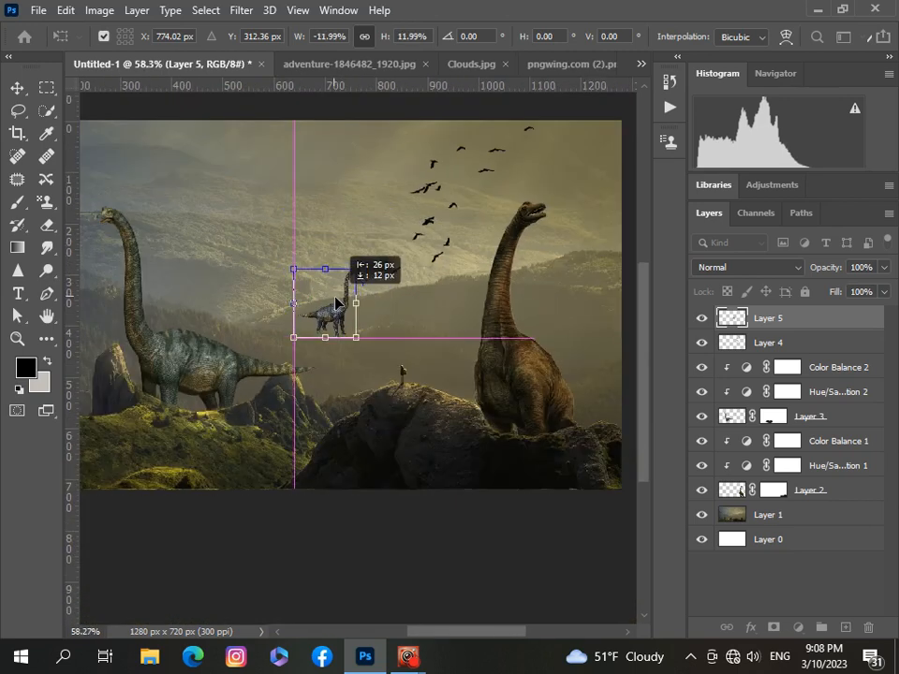
{"action": "key", "text": "Return"}
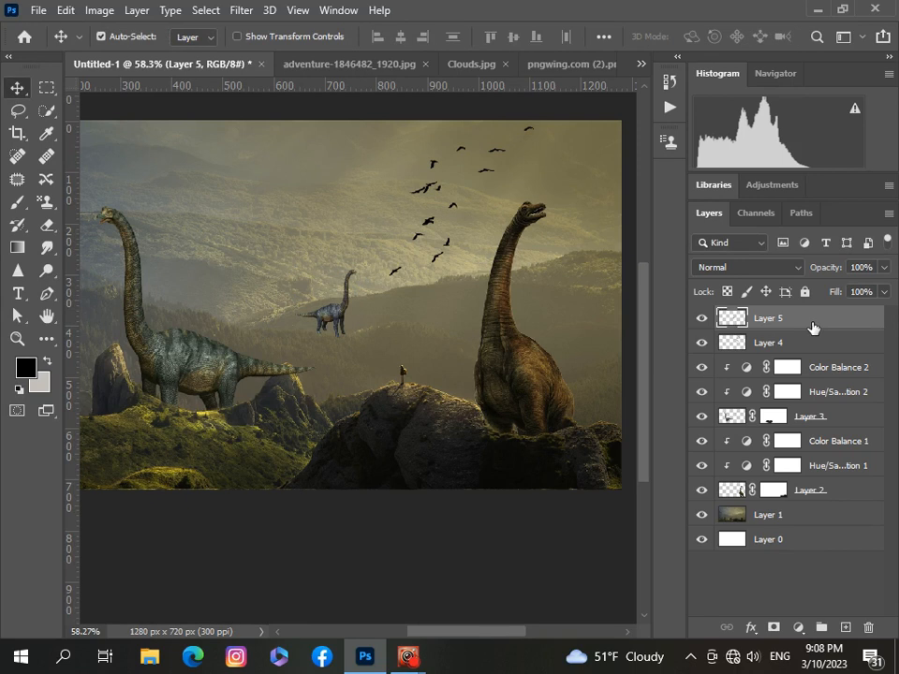
- Add a mask to the third dinosaur's layer and paint its feet out in black with a 10 px brush
{"action": "left_click", "coordinate": [773, 627]}
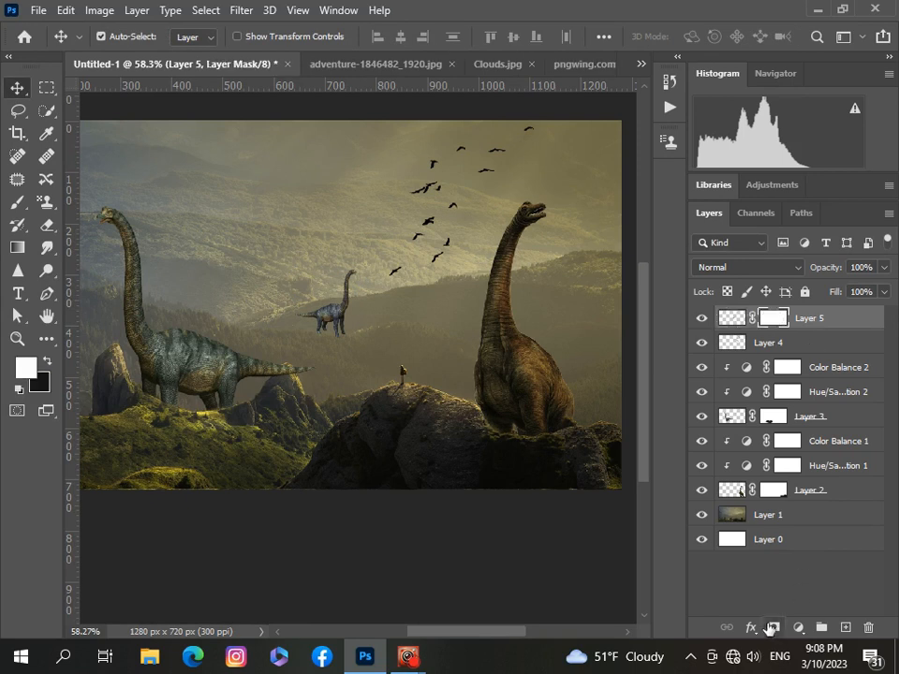
{"action": "left_click", "coordinate": [15, 204]}
{"action": "scroll", "coordinate": [321, 345], "scroll_direction": "up", "scroll_amount": 6}
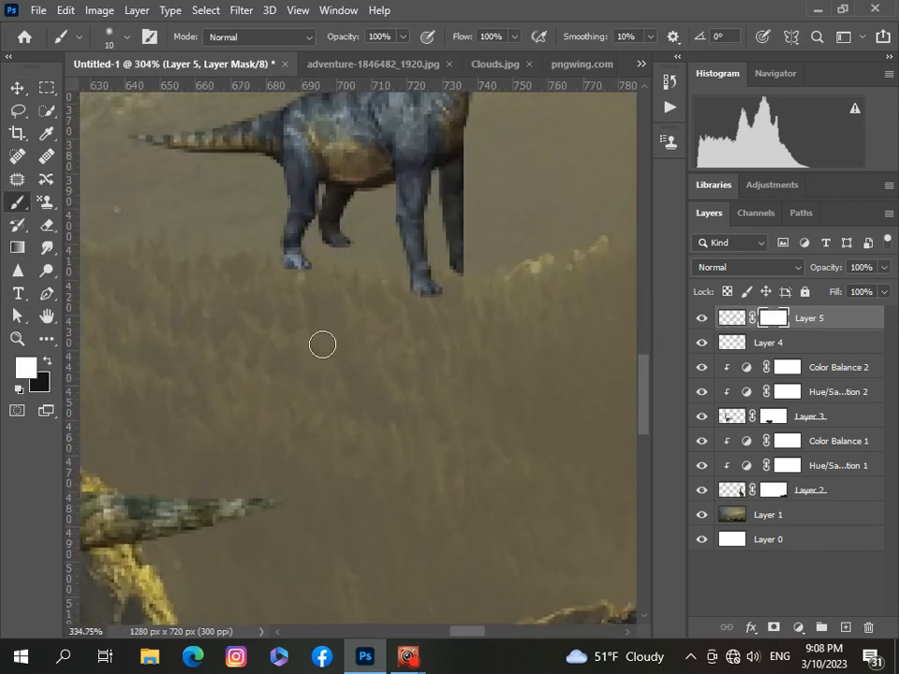
{"action": "scroll", "coordinate": [321, 344], "scroll_direction": "up", "scroll_amount": 1}
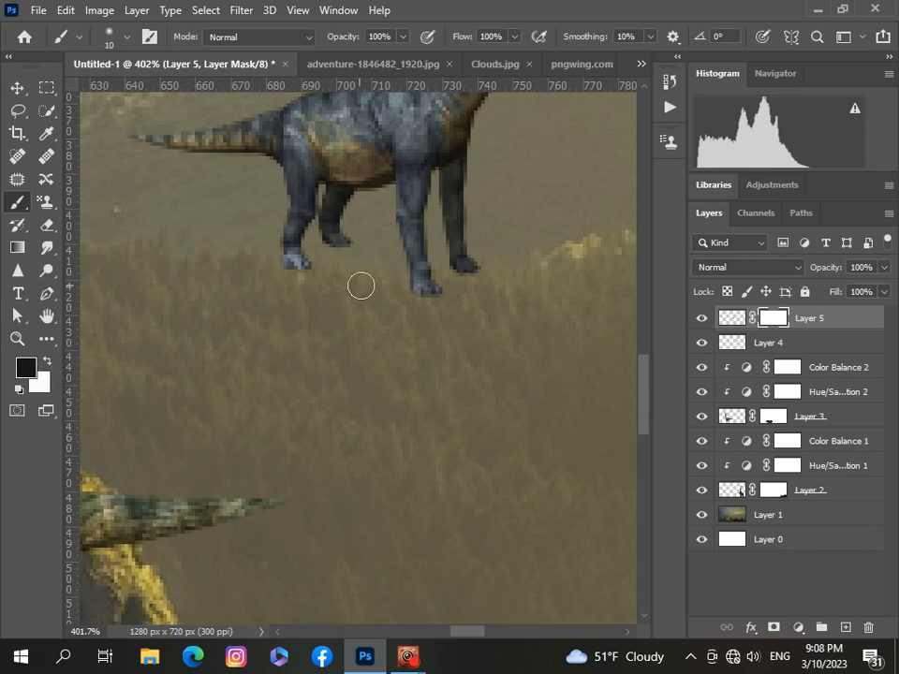
{"action": "mouse_move", "coordinate": [361, 285]}
{"action": "left_mouse_down"}
{"action": "mouse_move", "coordinate": [440, 285]}
{"action": "mouse_move", "coordinate": [397, 286]}
{"action": "mouse_move", "coordinate": [389, 269]}
{"action": "mouse_move", "coordinate": [235, 282]}
{"action": "mouse_move", "coordinate": [495, 276]}
{"action": "mouse_move", "coordinate": [257, 259]}
{"action": "mouse_move", "coordinate": [383, 258]}
{"action": "mouse_move", "coordinate": [302, 249]}
{"action": "mouse_move", "coordinate": [352, 238]}
{"action": "mouse_move", "coordinate": [500, 240]}
{"action": "left_mouse_up"}
{"action": "scroll", "coordinate": [384, 265], "scroll_direction": "down", "scroll_amount": 5}
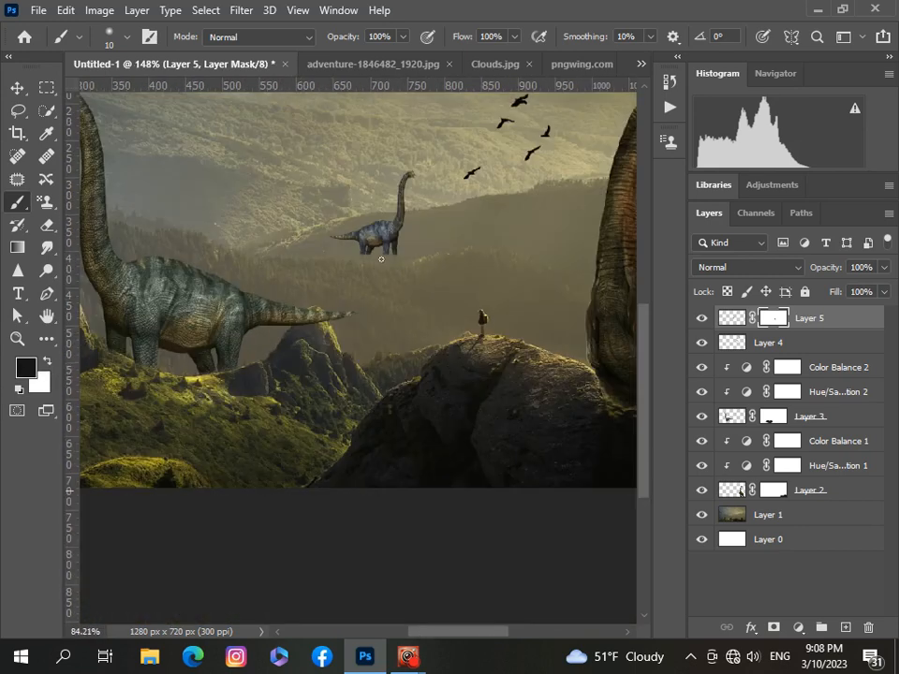
{"action": "scroll", "coordinate": [381, 259], "scroll_direction": "down", "scroll_amount": 3}
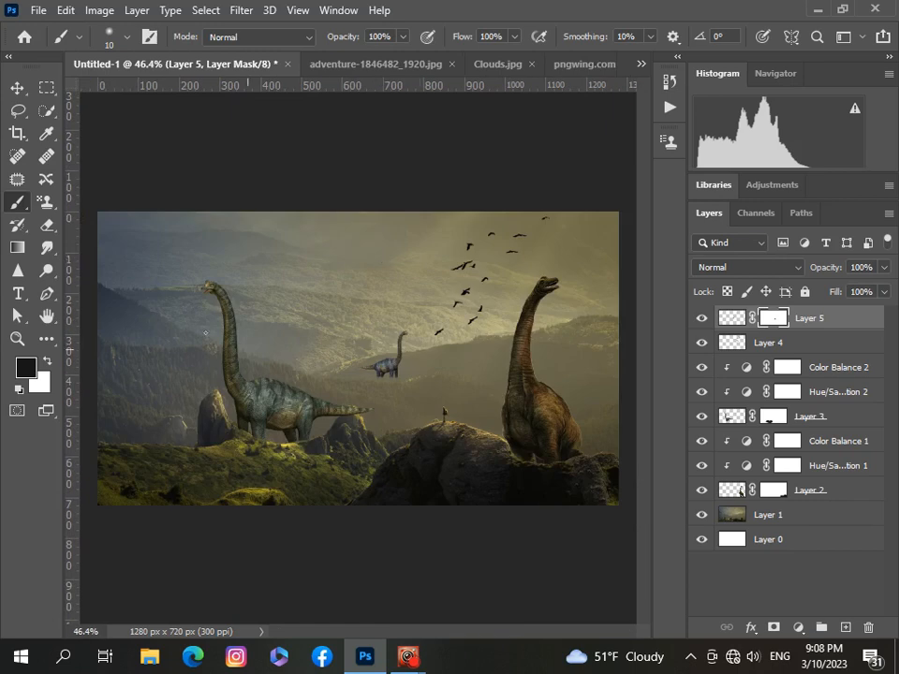
{"action": "key", "text": "v"}
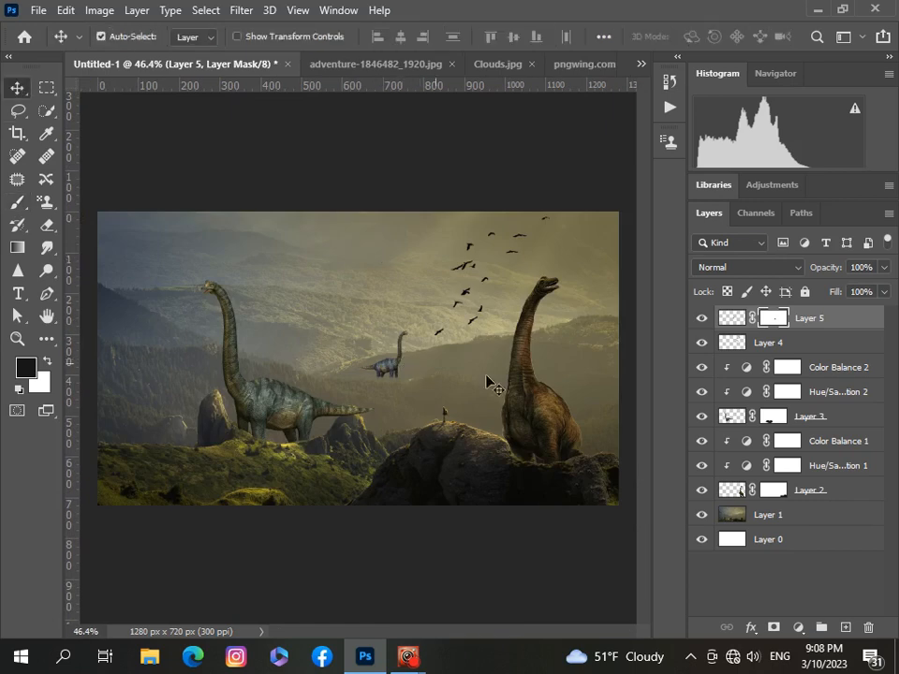
- Clip a Hue/Saturation adjustment to the third dinosaur with hue +5, saturation -19 and lightness -6
{"action": "left_click", "coordinate": [799, 628]}
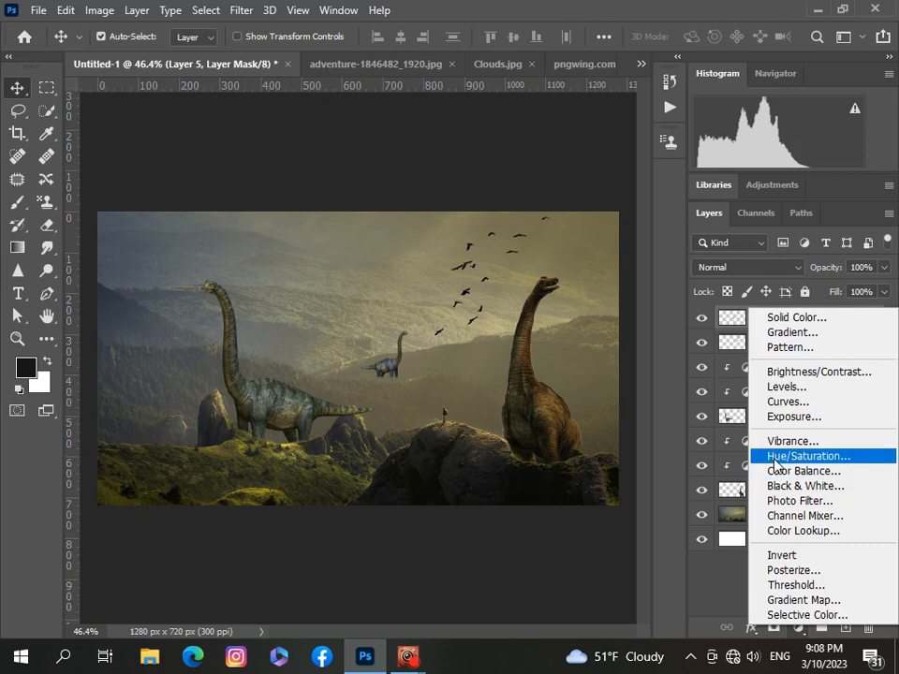
{"action": "left_click", "coordinate": [788, 455]}
{"action": "left_click", "coordinate": [503, 554]}
{"action": "left_click_drag", "start_coordinate": [532, 431], "coordinate": [535, 367]}
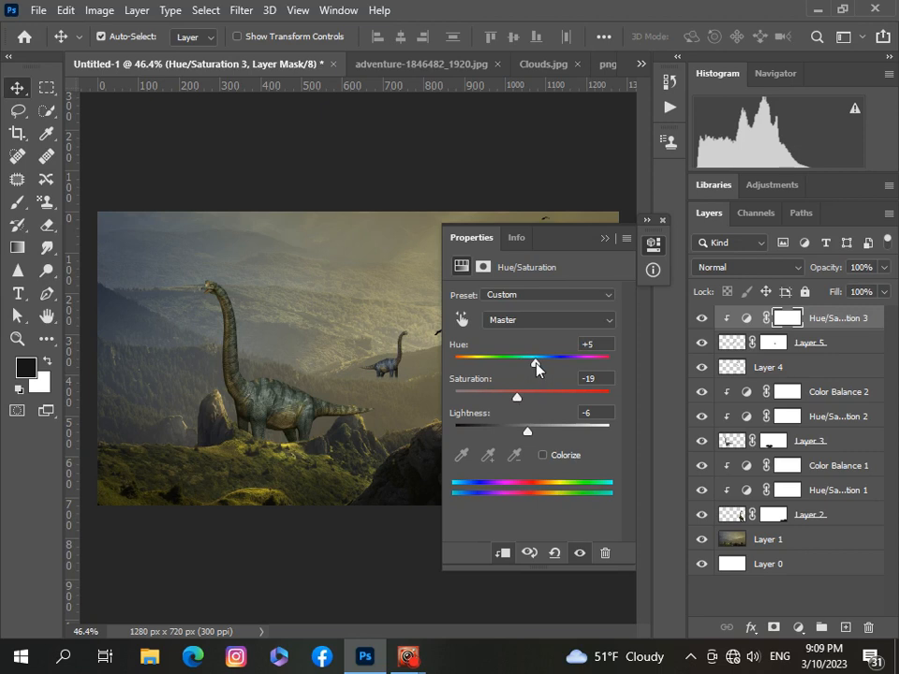
{"action": "left_click", "coordinate": [604, 240]}
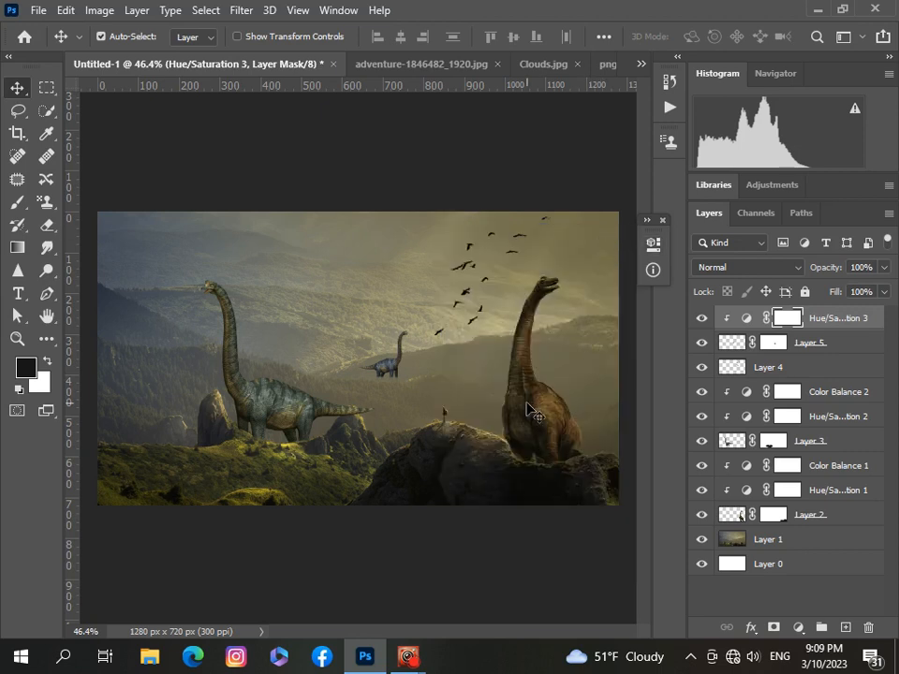
- Clip a Color Balance adjustment to the third dinosaur and shift its midtones towards yellow
{"action": "left_click", "coordinate": [798, 627]}
{"action": "left_click", "coordinate": [788, 468]}
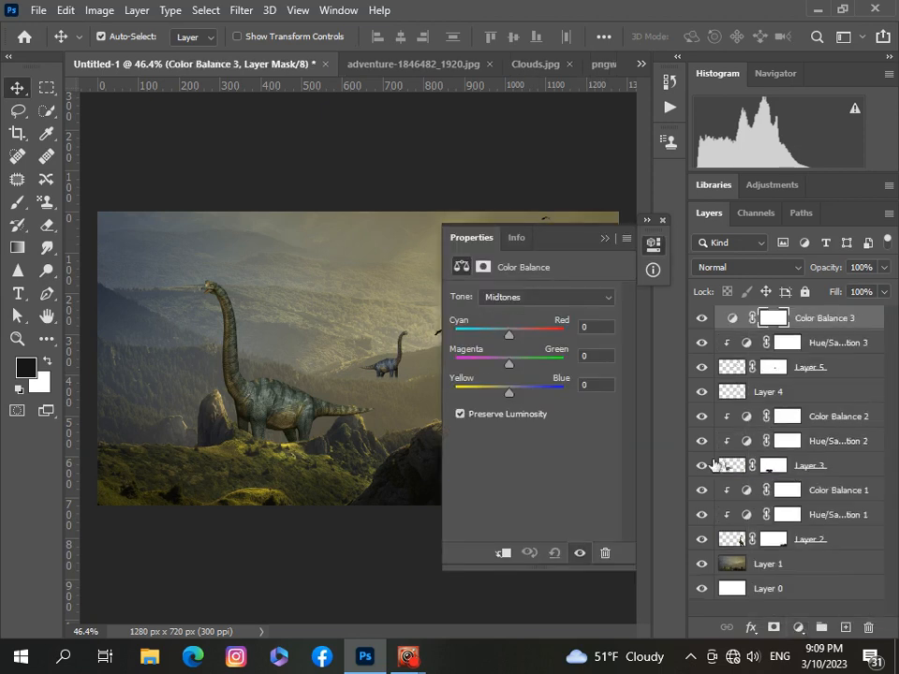
{"action": "key", "text": "ctrl+alt+g"}
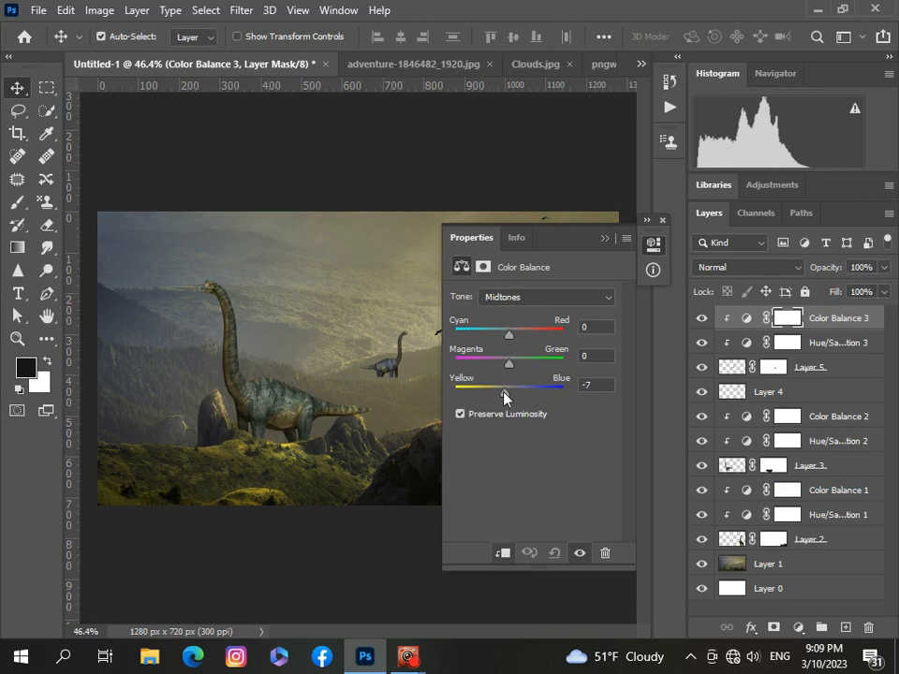
{"action": "left_click_drag", "start_coordinate": [504, 397], "coordinate": [494, 399]}
{"action": "left_click", "coordinate": [604, 239]}
{"action": "scroll", "coordinate": [415, 492], "scroll_direction": "down", "scroll_amount": 1}
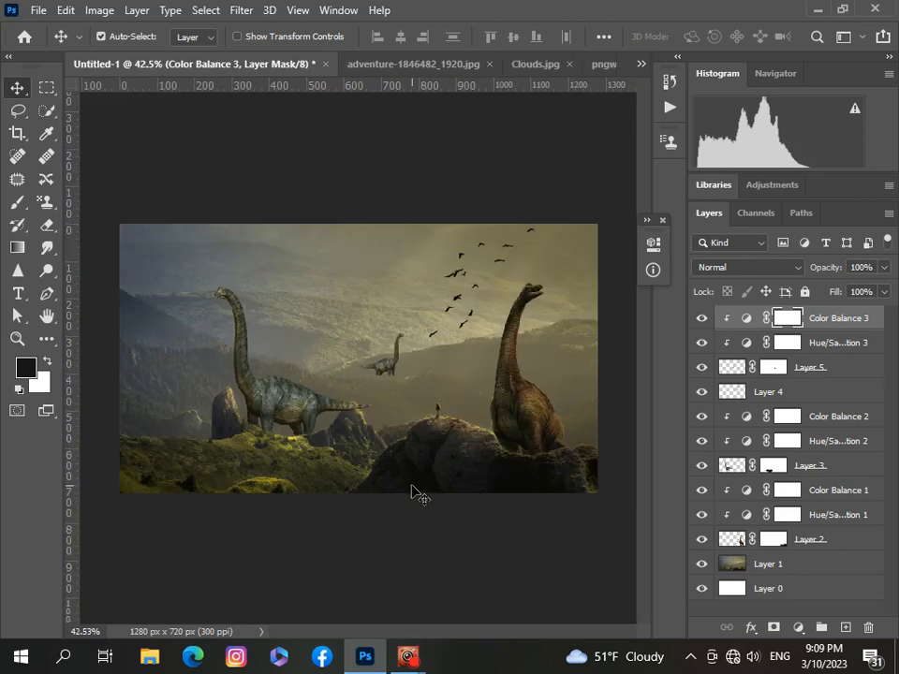
{"action": "scroll", "coordinate": [422, 364], "scroll_direction": "down", "scroll_amount": 3}
{"action": "scroll", "coordinate": [422, 364], "scroll_direction": "up", "scroll_amount": 2}
{"action": "scroll", "coordinate": [422, 363], "scroll_direction": "down", "scroll_amount": 2}
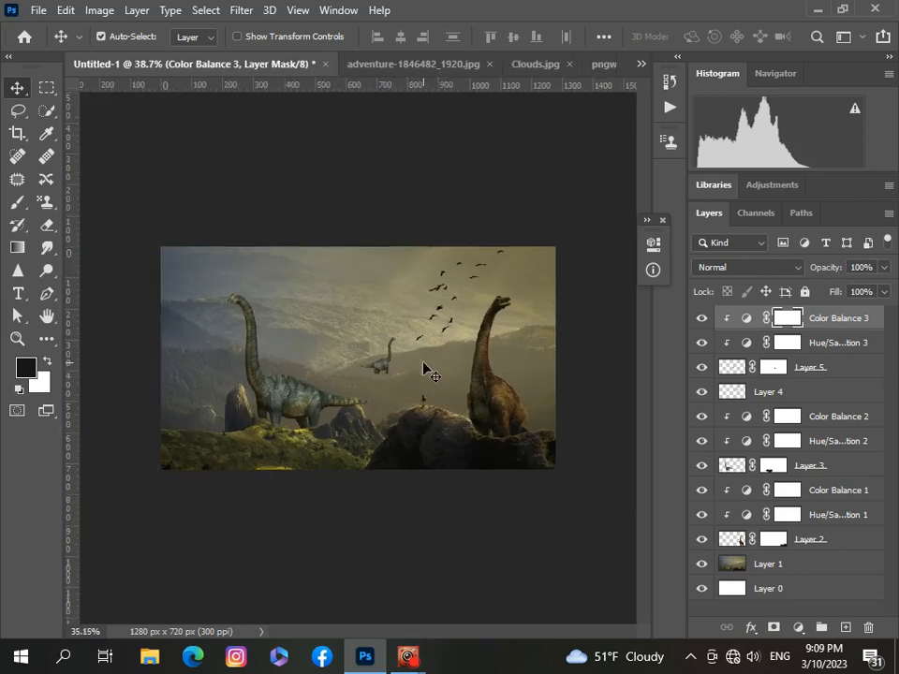
{"action": "scroll", "coordinate": [423, 364], "scroll_direction": "up", "scroll_amount": 2}
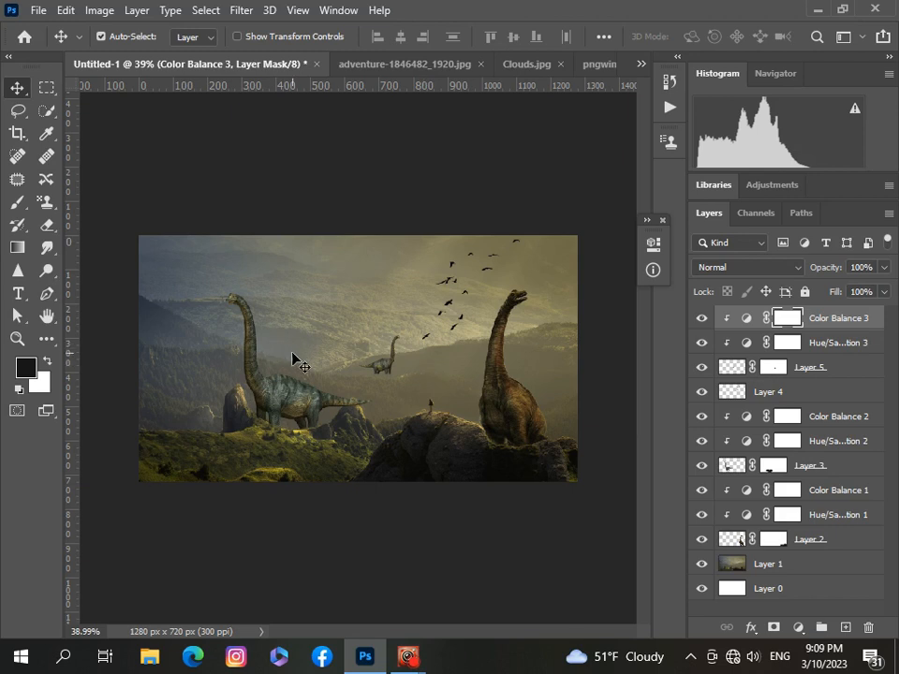
{"action": "scroll", "coordinate": [293, 359], "scroll_direction": "down", "scroll_amount": 2}
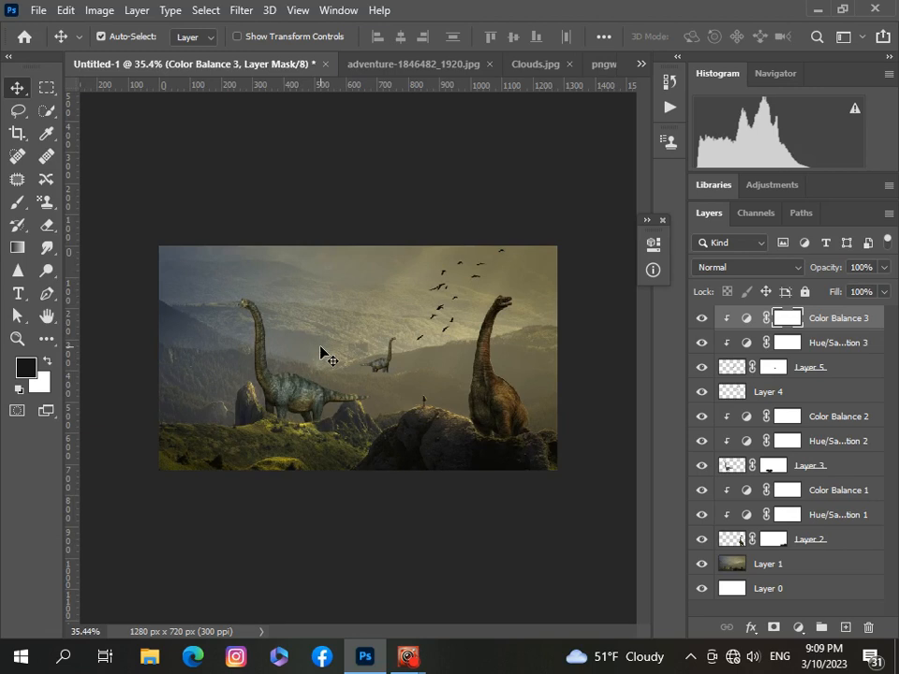
- Paste the dinosaur again as a fourth one, scale it to about 10% and place it on the distant hills beside the third
{"action": "key", "text": "ctrl+v"}
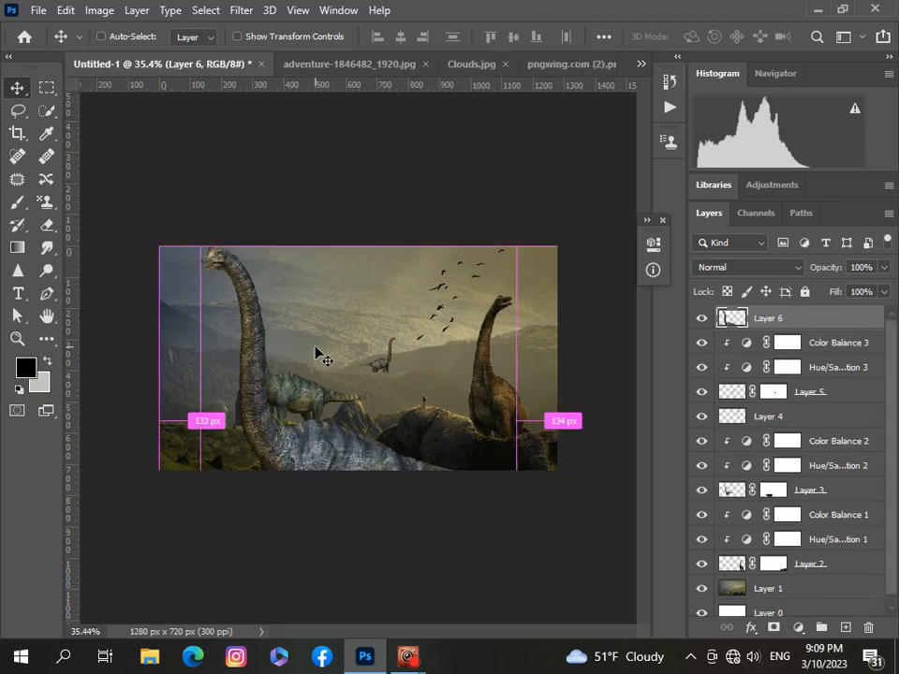
{"action": "key", "text": "ctrl+t"}
{"action": "left_click_drag", "start_coordinate": [201, 246], "coordinate": [393, 392]}
{"action": "left_click_drag", "start_coordinate": [390, 453], "coordinate": [371, 337]}
{"action": "left_click_drag", "start_coordinate": [496, 479], "coordinate": [371, 371]}
{"action": "left_click_drag", "start_coordinate": [360, 333], "coordinate": [334, 350]}
{"action": "scroll", "coordinate": [359, 331], "scroll_direction": "up", "scroll_amount": 3}
{"action": "mouse_move", "coordinate": [378, 382]}
{"action": "left_mouse_down"}
{"action": "mouse_move", "coordinate": [343, 334]}
{"action": "mouse_move", "coordinate": [379, 379]}
{"action": "left_mouse_up"}
{"action": "scroll", "coordinate": [345, 335], "scroll_direction": "up", "scroll_amount": 5}
{"action": "left_click_drag", "start_coordinate": [343, 345], "coordinate": [347, 362]}
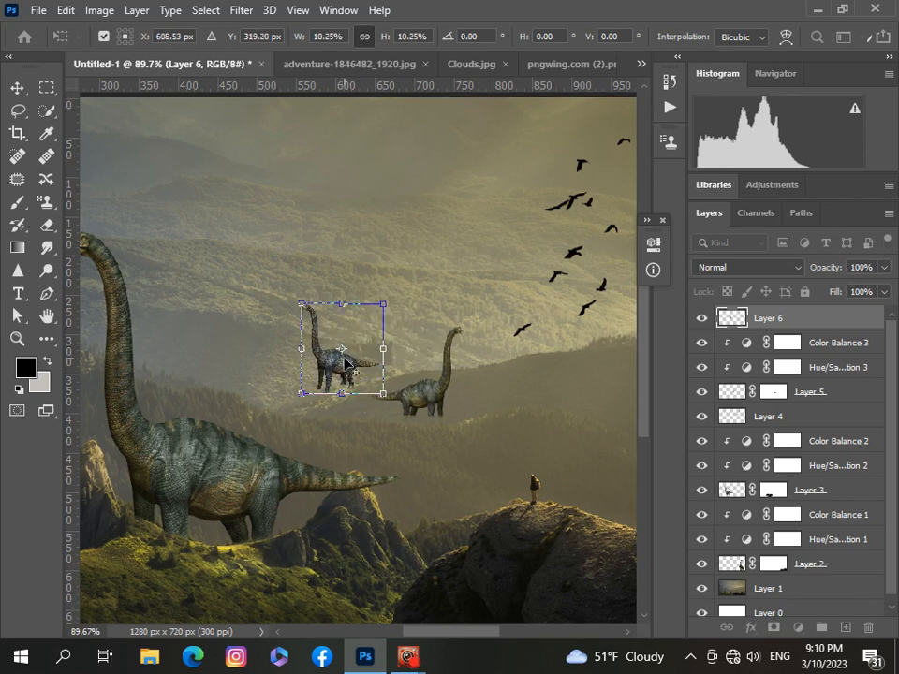
{"action": "key", "text": "Return"}
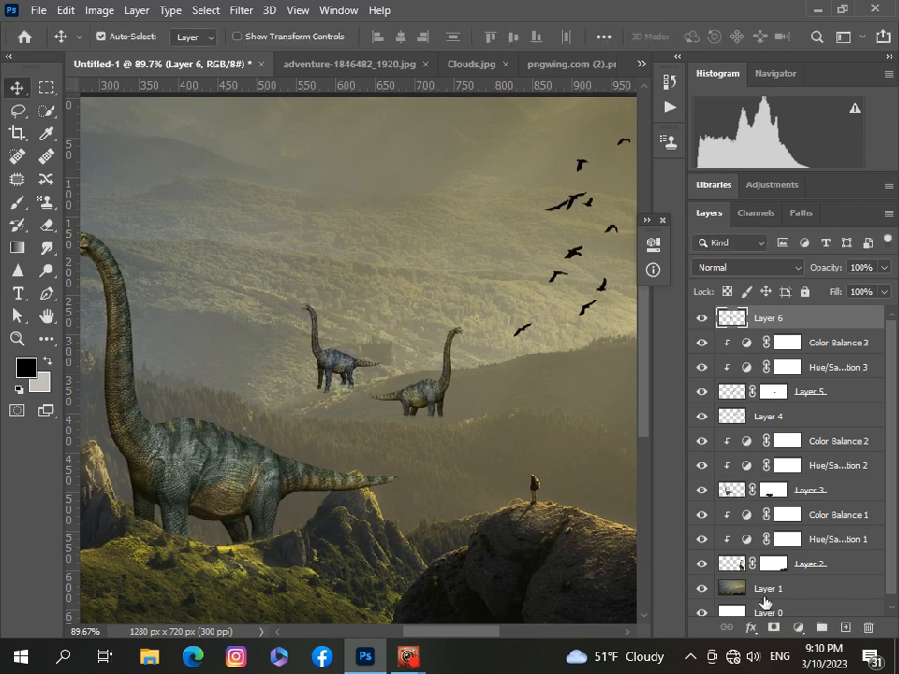
- Add a mask to the fourth dinosaur's layer and paint its feet out in black with a 10 px brush
{"action": "left_click", "coordinate": [774, 627]}
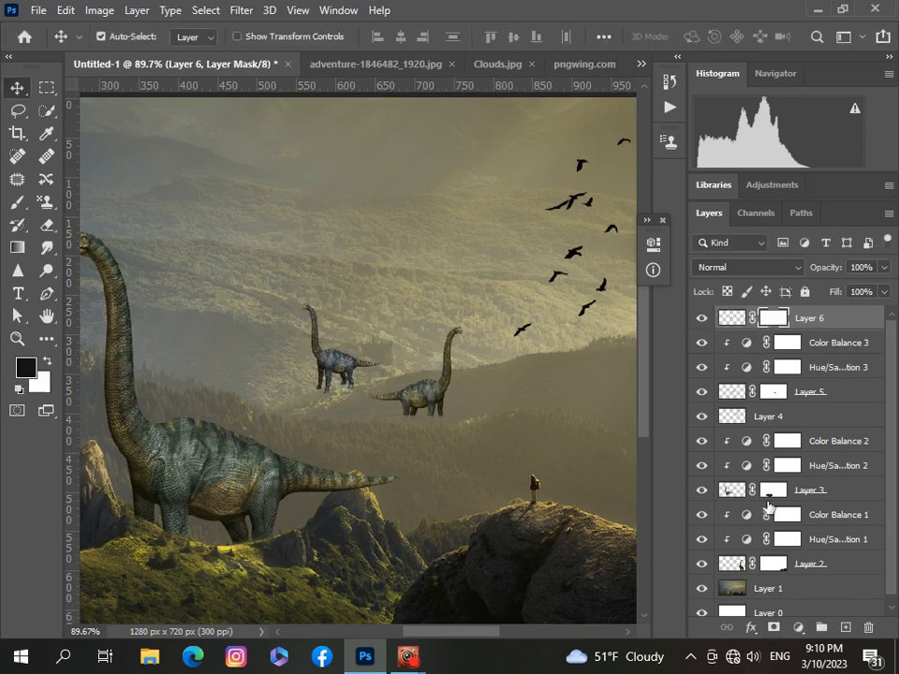
{"action": "left_click", "coordinate": [17, 202]}
{"action": "scroll", "coordinate": [243, 374], "scroll_direction": "up", "scroll_amount": 5}
{"action": "mouse_move", "coordinate": [489, 427]}
{"action": "left_mouse_down"}
{"action": "mouse_move", "coordinate": [579, 447]}
{"action": "mouse_move", "coordinate": [394, 441]}
{"action": "mouse_move", "coordinate": [611, 436]}
{"action": "mouse_move", "coordinate": [477, 422]}
{"action": "mouse_move", "coordinate": [469, 430]}
{"action": "mouse_move", "coordinate": [582, 413]}
{"action": "left_mouse_up"}
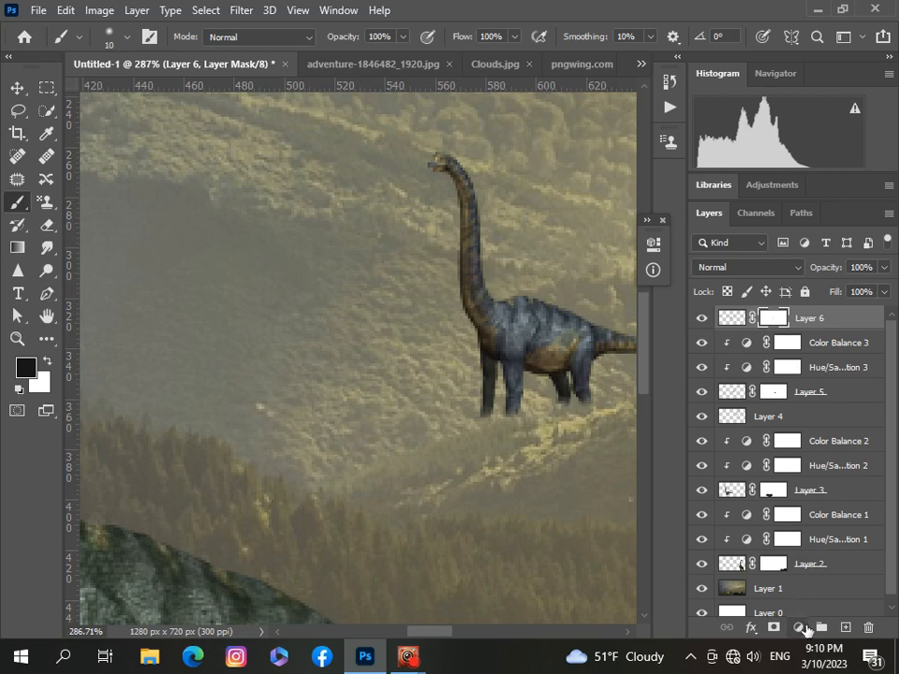
- Clip a Hue/Saturation adjustment to the fourth dinosaur, slightly lowering its lightness and hue
{"action": "left_click", "coordinate": [798, 628]}
{"action": "left_click", "coordinate": [794, 455]}
{"action": "key", "text": "ctrl+0"}
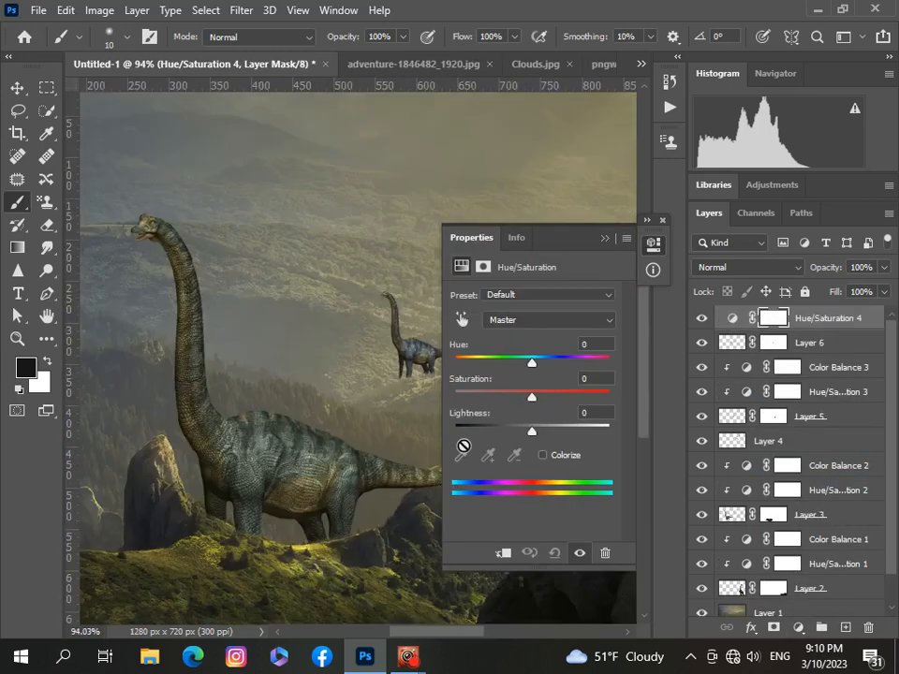
{"action": "left_click", "coordinate": [503, 553]}
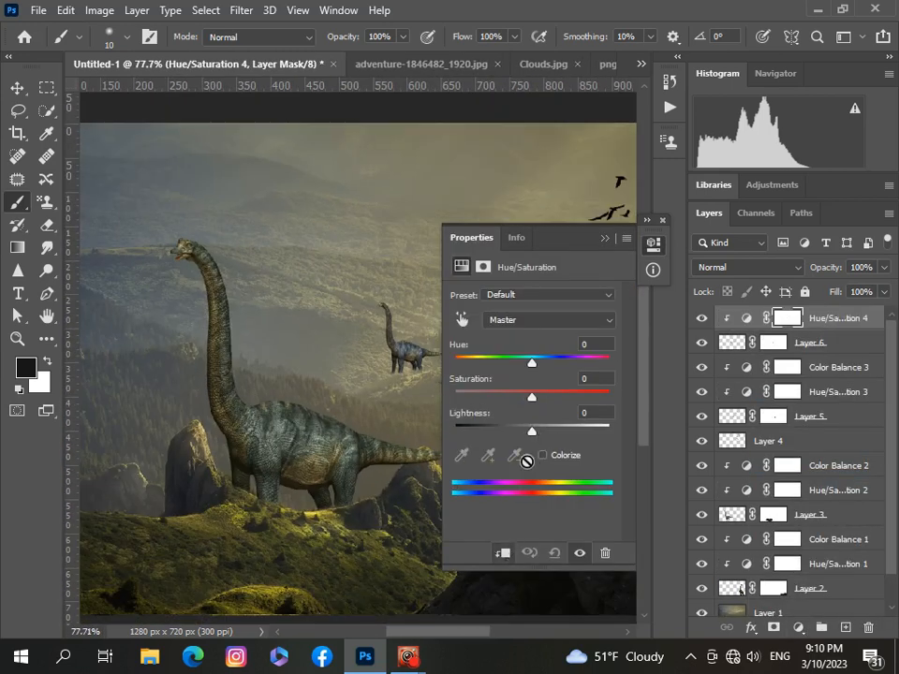
{"action": "left_click_drag", "start_coordinate": [532, 431], "coordinate": [527, 431]}
{"action": "left_click_drag", "start_coordinate": [529, 363], "coordinate": [522, 364]}
{"action": "left_click", "coordinate": [605, 240]}
- Clip a Color Balance adjustment to the fourth dinosaur with the midtones' yellow–blue value at -12
{"action": "left_click", "coordinate": [797, 627]}
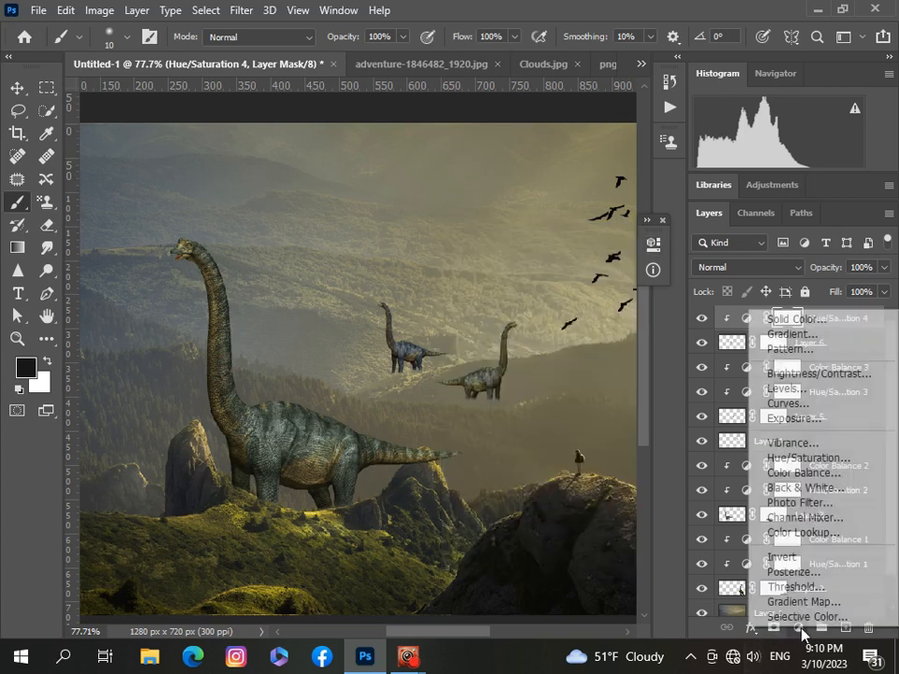
{"action": "left_click", "coordinate": [787, 474]}
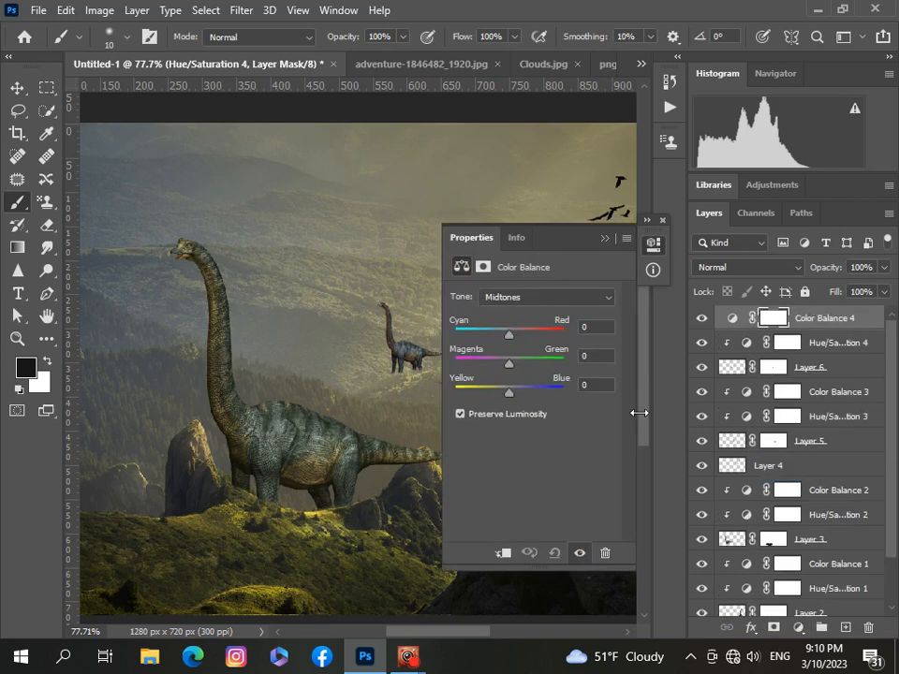
{"action": "left_click_drag", "start_coordinate": [514, 395], "coordinate": [510, 402]}
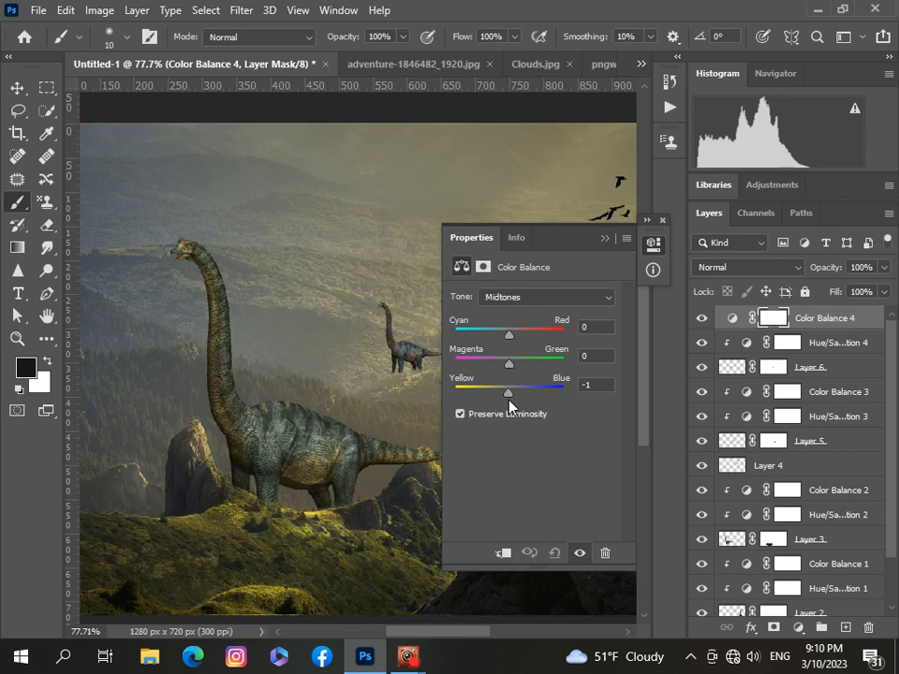
{"action": "left_click_drag", "start_coordinate": [510, 404], "coordinate": [503, 395]}
{"action": "left_click", "coordinate": [505, 554]}
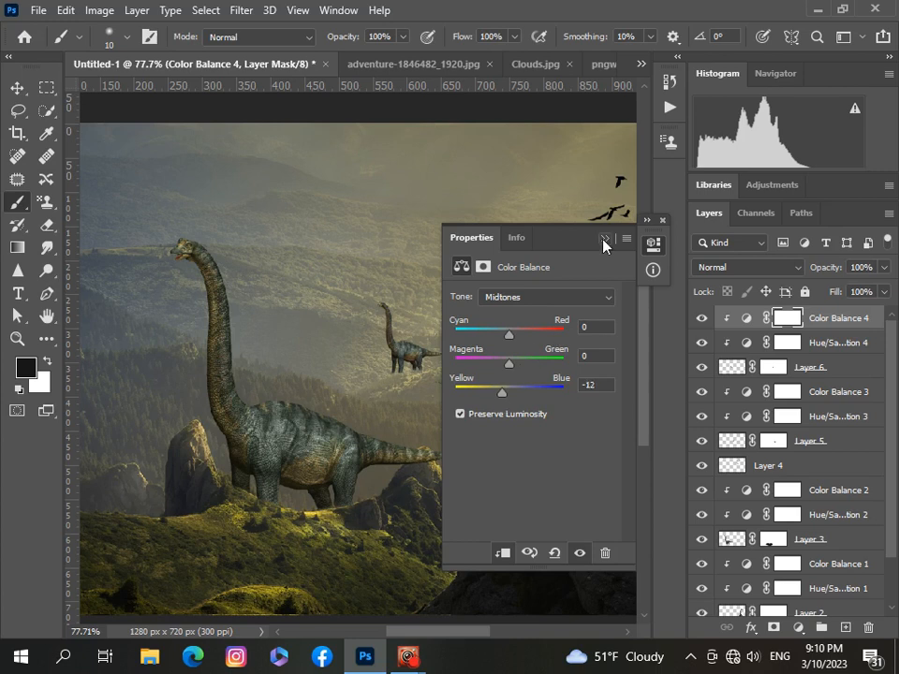
{"action": "left_click", "coordinate": [604, 239]}
- Touch up the fourth dinosaur's feet on its layer mask and move the dinosaur slightly lower on the hill
{"action": "scroll", "coordinate": [435, 395], "scroll_direction": "down", "scroll_amount": 1}
{"action": "scroll", "coordinate": [435, 395], "scroll_direction": "down", "scroll_amount": 2}
{"action": "scroll", "coordinate": [367, 384], "scroll_direction": "up", "scroll_amount": 4}
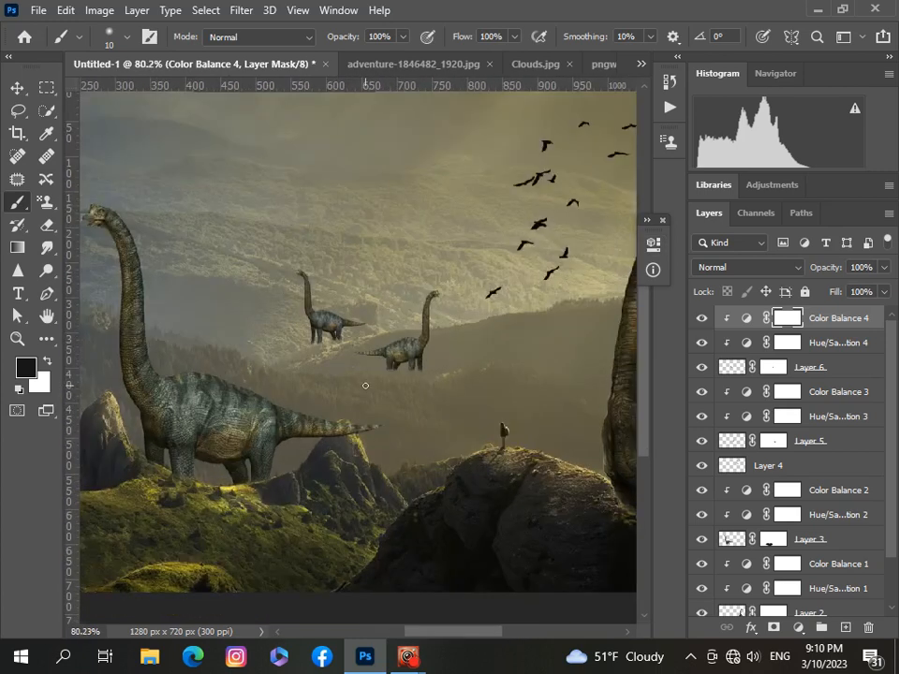
{"action": "scroll", "coordinate": [367, 384], "scroll_direction": "up", "scroll_amount": 2}
{"action": "left_click", "coordinate": [774, 367]}
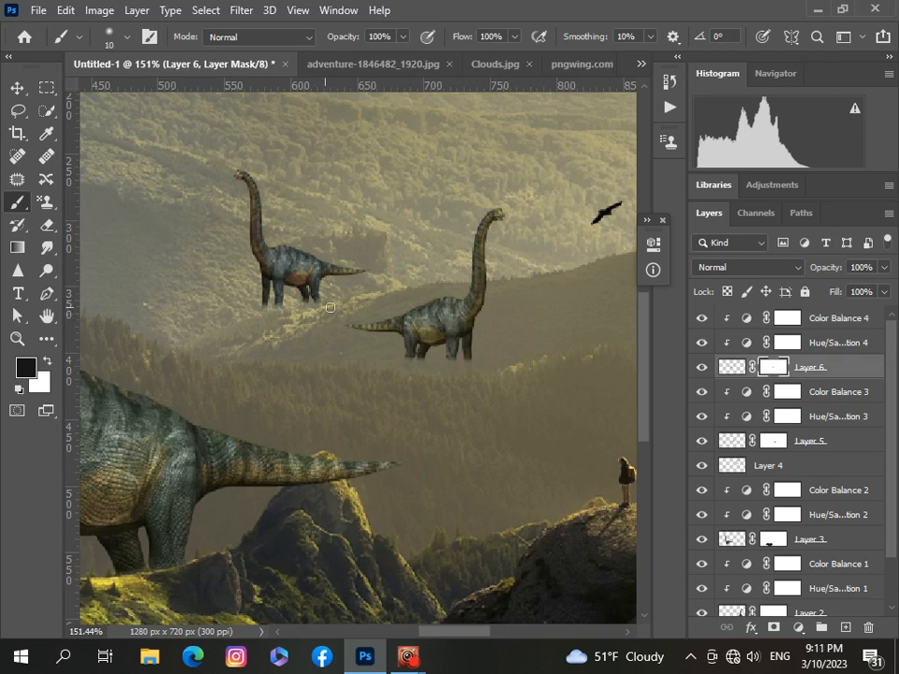
{"action": "left_click", "coordinate": [16, 87]}
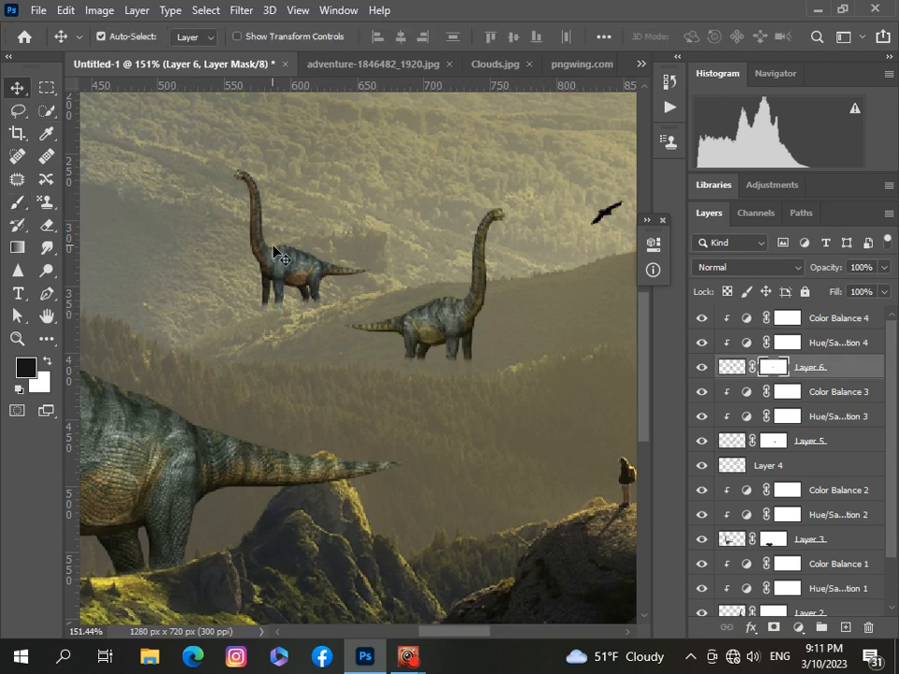
{"action": "left_click_drag", "start_coordinate": [274, 249], "coordinate": [277, 264]}
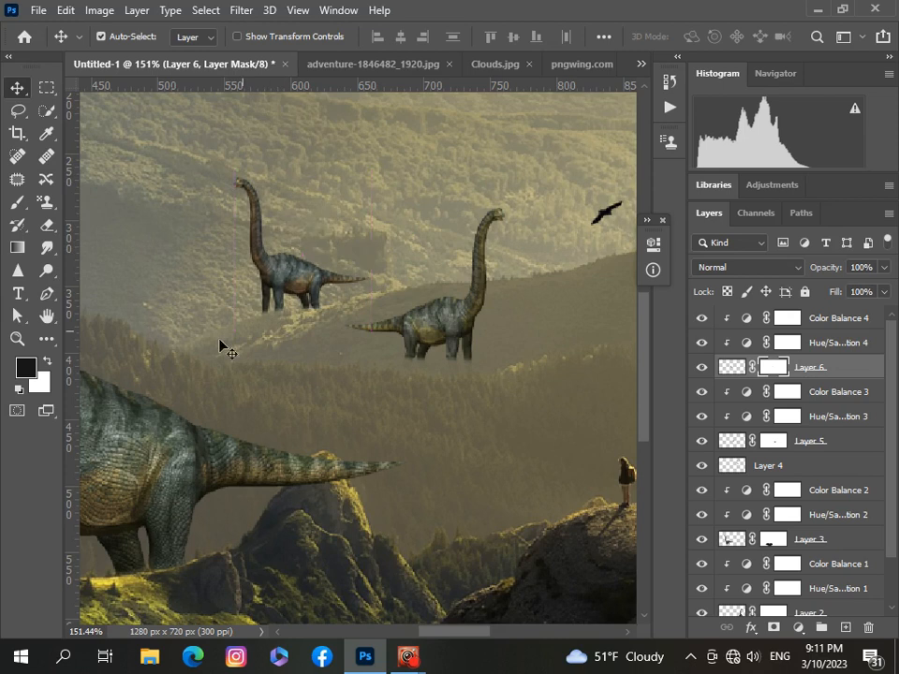
- Move the fourth dinosaur away from the third, towards the large grey dinosaur, with its feet level with the third's
{"action": "scroll", "coordinate": [200, 357], "scroll_direction": "down", "scroll_amount": 4}
{"action": "scroll", "coordinate": [200, 361], "scroll_direction": "down", "scroll_amount": 1}
{"action": "scroll", "coordinate": [201, 361], "scroll_direction": "up", "scroll_amount": 3}
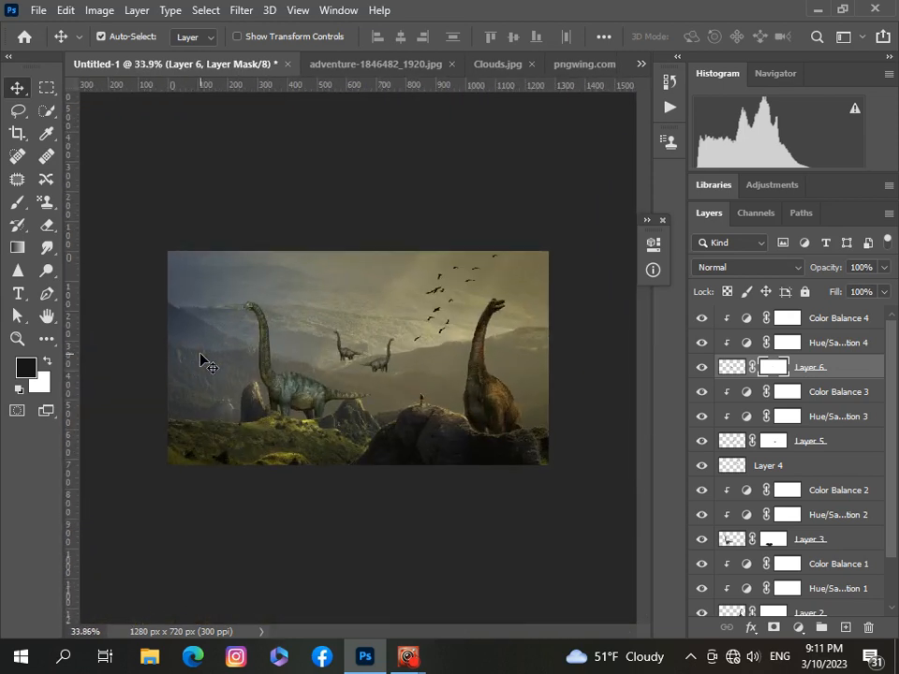
{"action": "scroll", "coordinate": [200, 361], "scroll_direction": "down", "scroll_amount": 1}
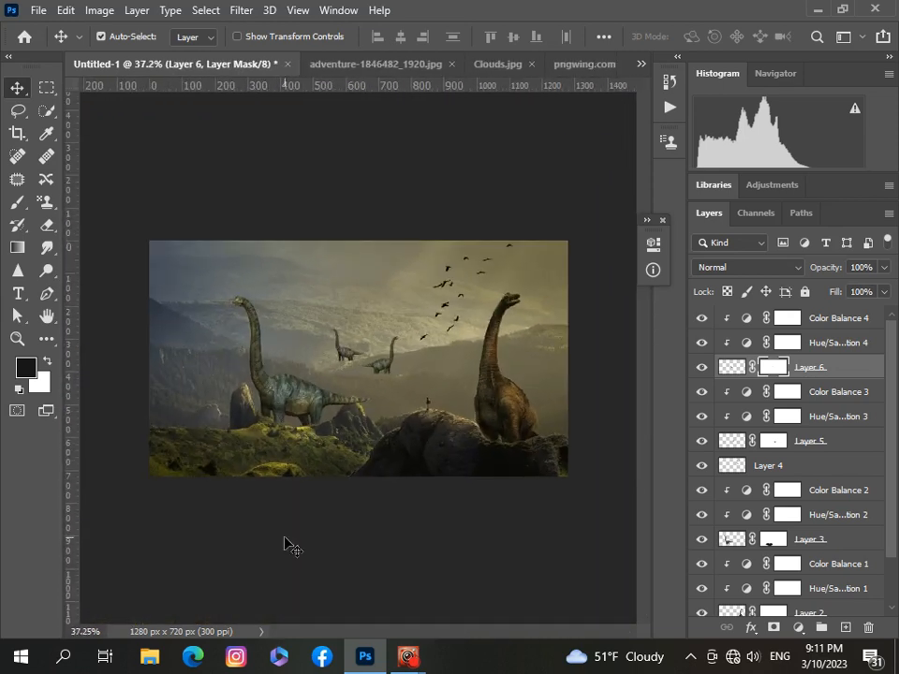
{"action": "scroll", "coordinate": [287, 543], "scroll_direction": "up", "scroll_amount": 1}
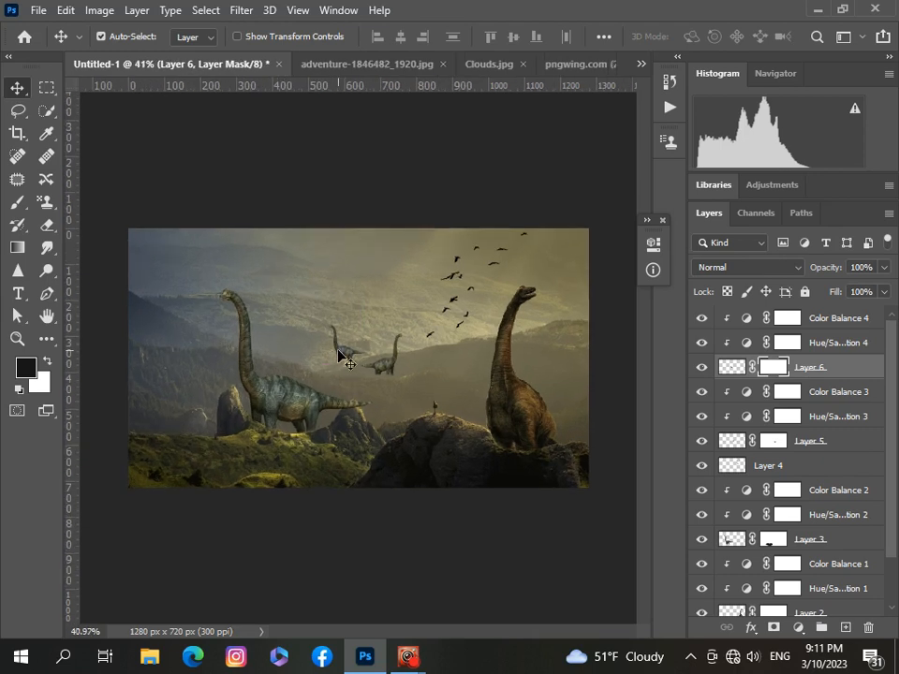
{"action": "left_click_drag", "start_coordinate": [346, 364], "coordinate": [311, 363]}
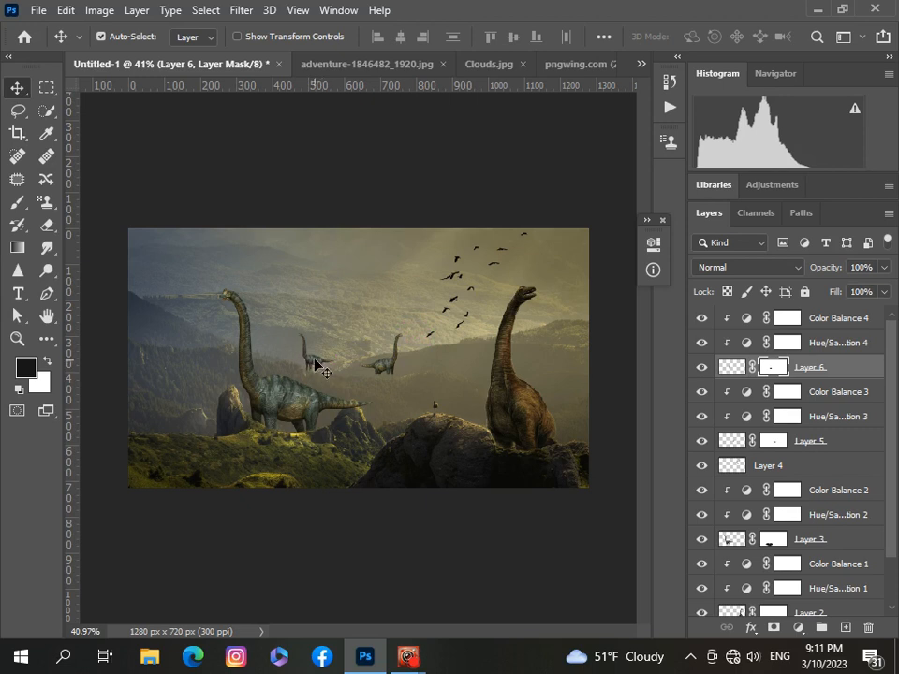
{"action": "scroll", "coordinate": [319, 454], "scroll_direction": "up", "scroll_amount": 3}
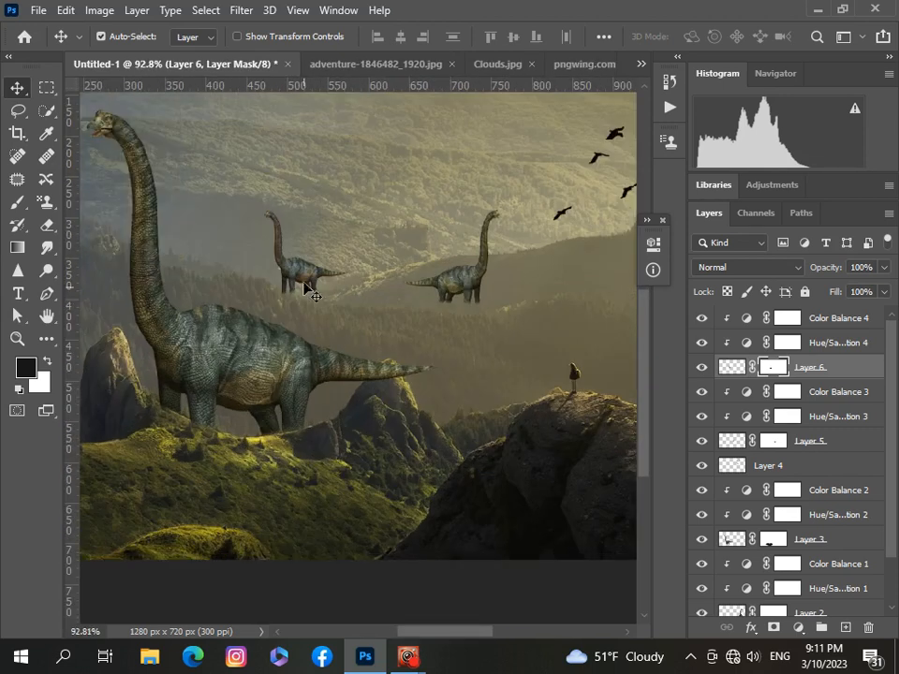
{"action": "left_click_drag", "start_coordinate": [311, 291], "coordinate": [309, 274]}
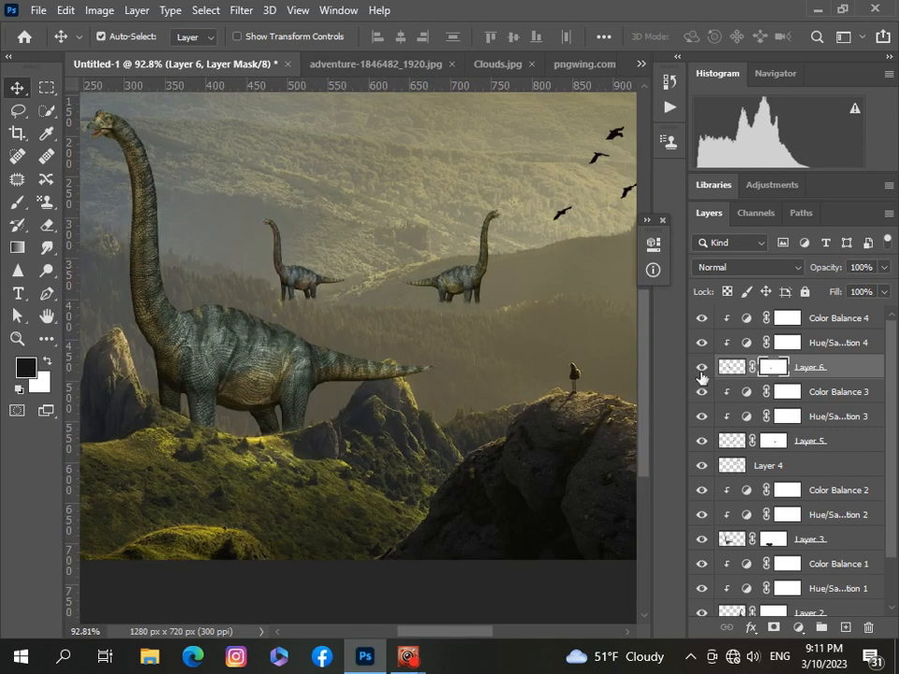
- Paint the fourth dinosaur's feet out on its layer mask with the 10 px brush so they blend into the forest ridge
{"action": "key", "text": "b"}
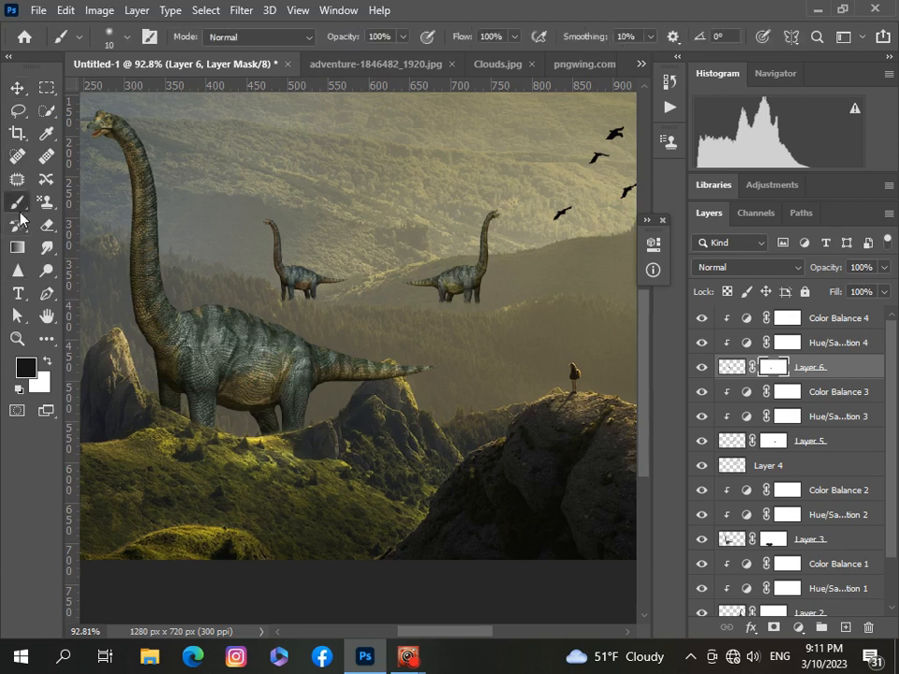
{"action": "scroll", "coordinate": [320, 312], "scroll_direction": "up", "scroll_amount": 2}
{"action": "scroll", "coordinate": [321, 312], "scroll_direction": "up", "scroll_amount": 1}
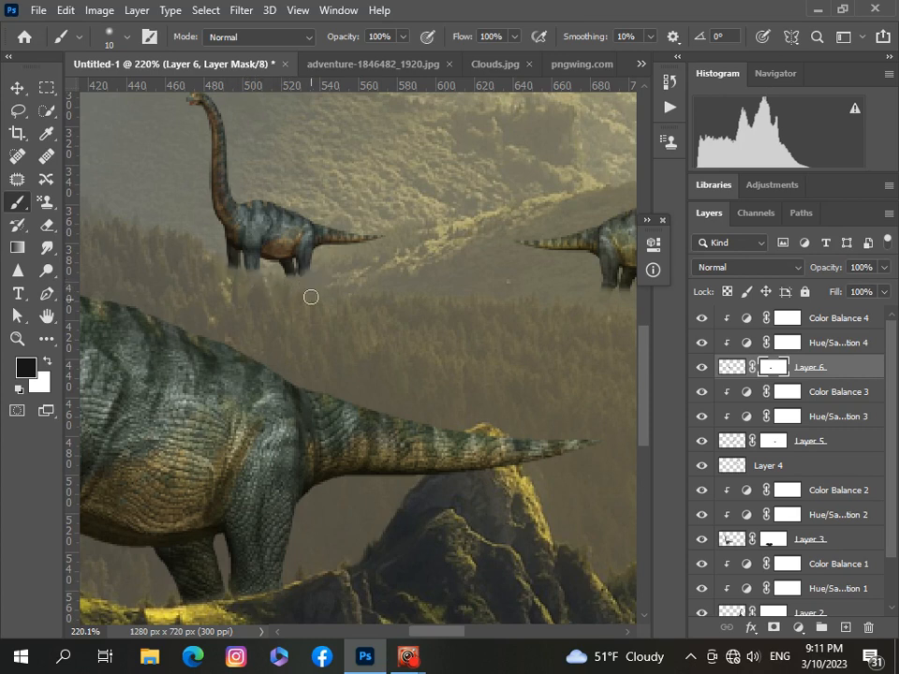
- Open the green tree cut-out png_tree_ab_by_moonglowlilly_d5gy7ul.png as a separate document
{"action": "scroll", "coordinate": [311, 297], "scroll_direction": "down", "scroll_amount": 5}
{"action": "scroll", "coordinate": [360, 364], "scroll_direction": "up", "scroll_amount": 1}
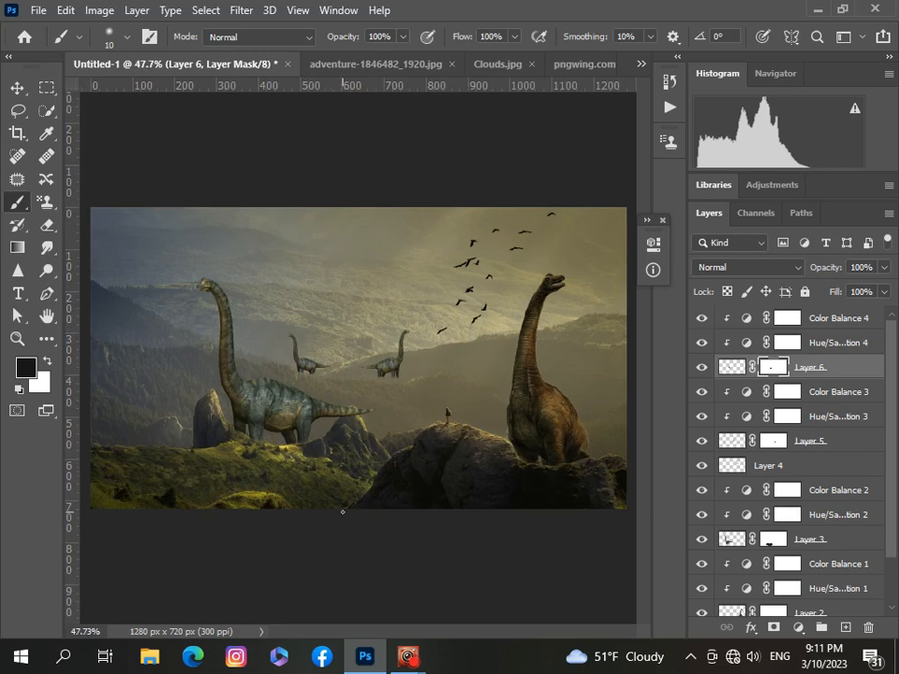
{"action": "scroll", "coordinate": [342, 512], "scroll_direction": "down", "scroll_amount": 1}
{"action": "scroll", "coordinate": [343, 511], "scroll_direction": "up", "scroll_amount": 1}
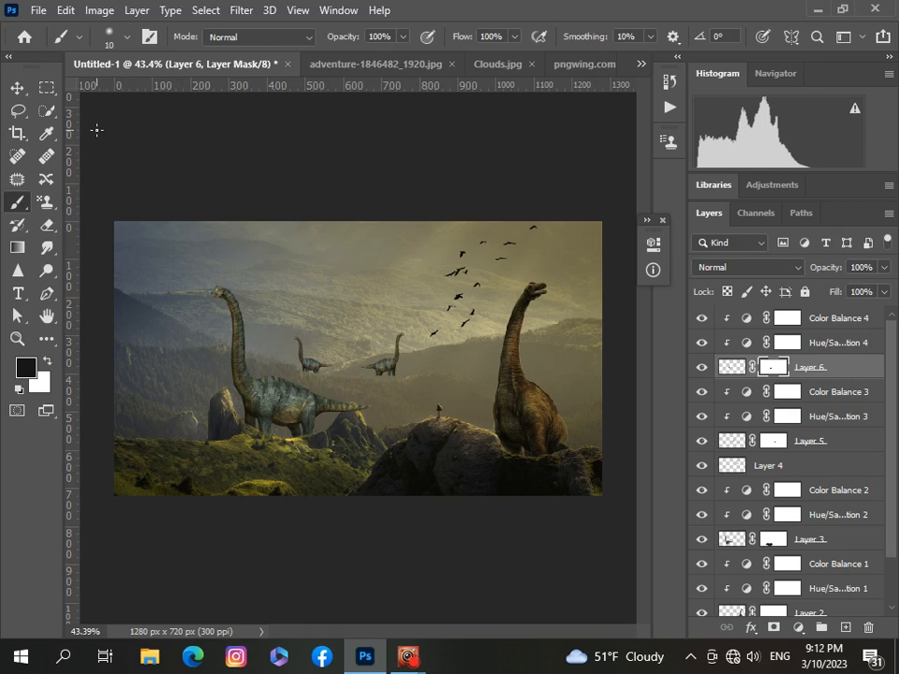
{"action": "left_click", "coordinate": [39, 10]}
{"action": "left_click", "coordinate": [53, 46]}
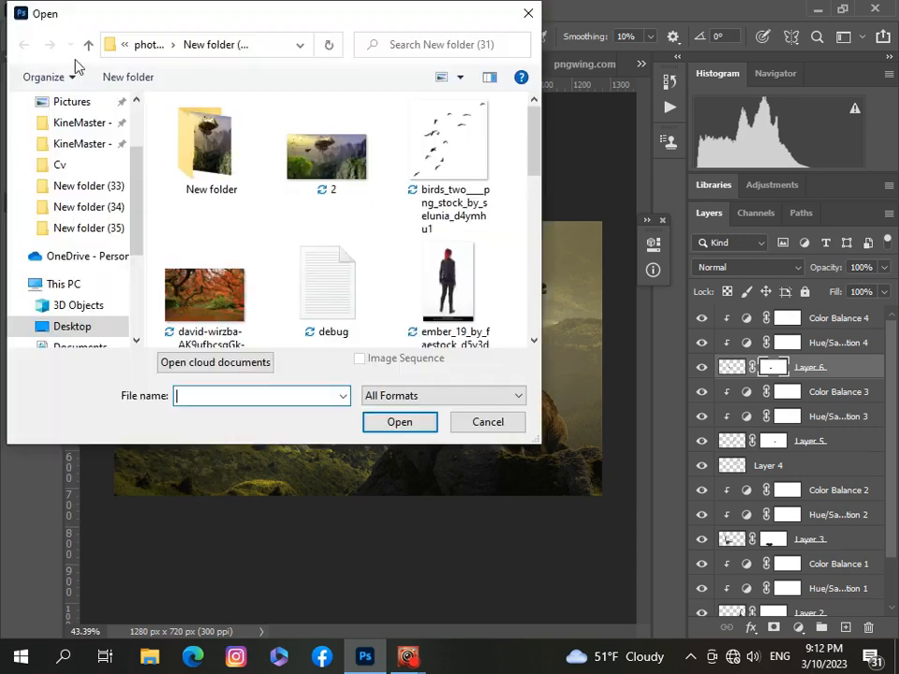
{"action": "scroll", "coordinate": [303, 277], "scroll_direction": "down", "scroll_amount": 6}
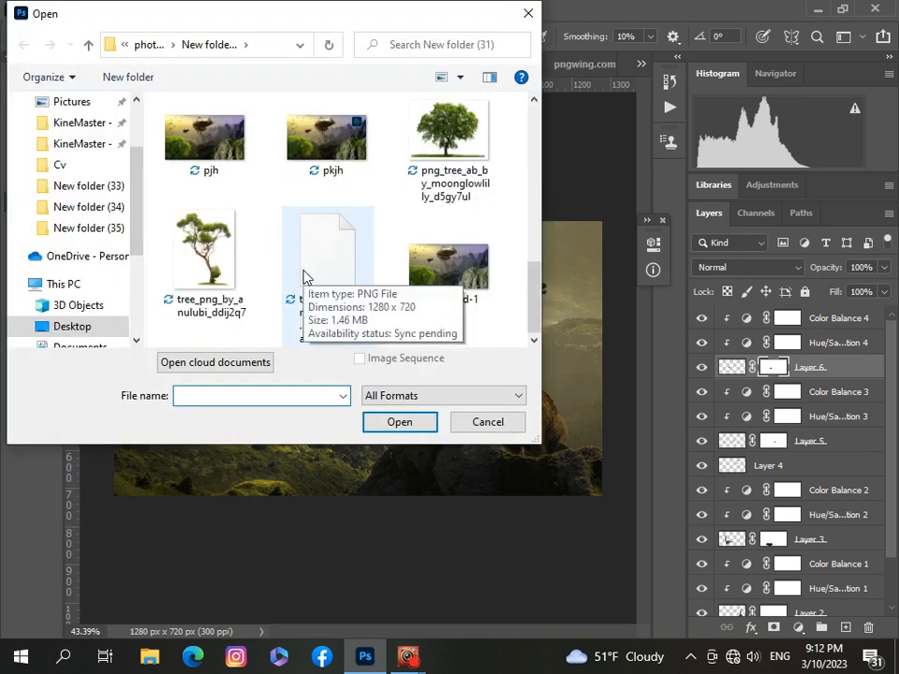
{"action": "left_click", "coordinate": [447, 141]}
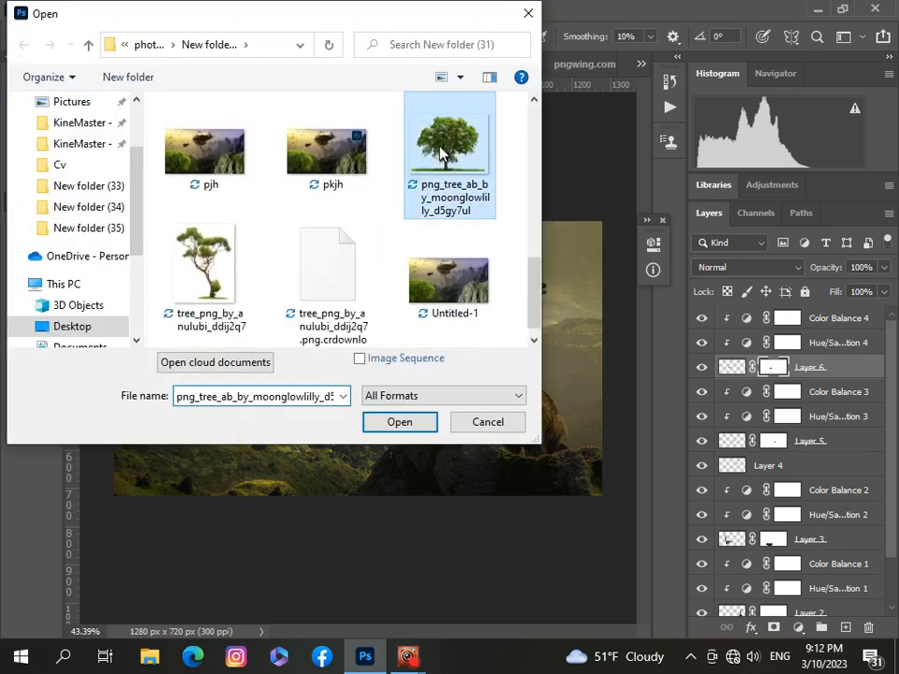
{"action": "left_click", "coordinate": [400, 422]}
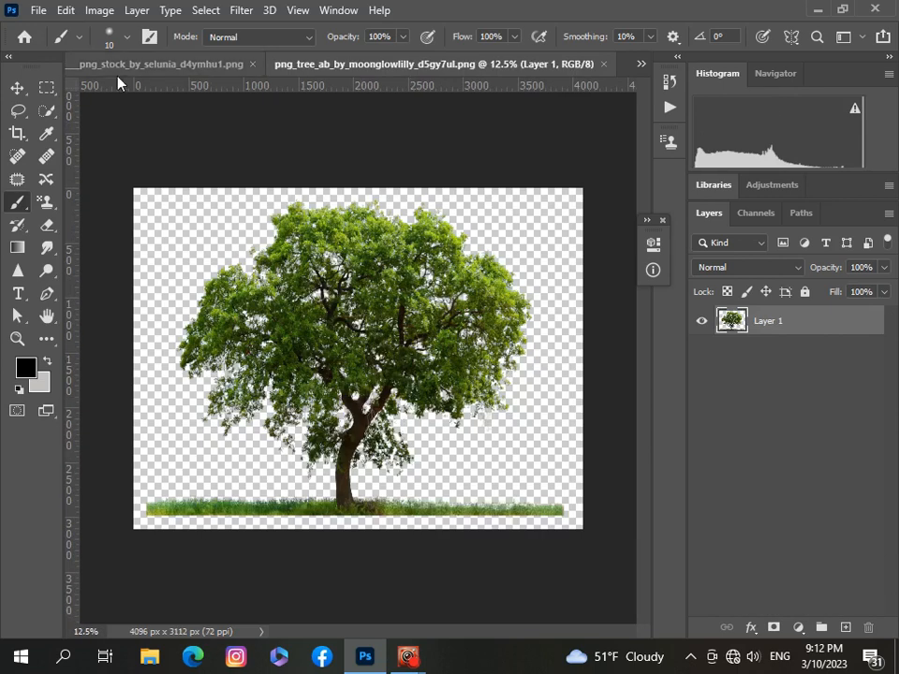
- Copy the tree from its own document into the Untitled-1 dinosaur composite as a new layer
{"action": "left_click", "coordinate": [17, 87]}
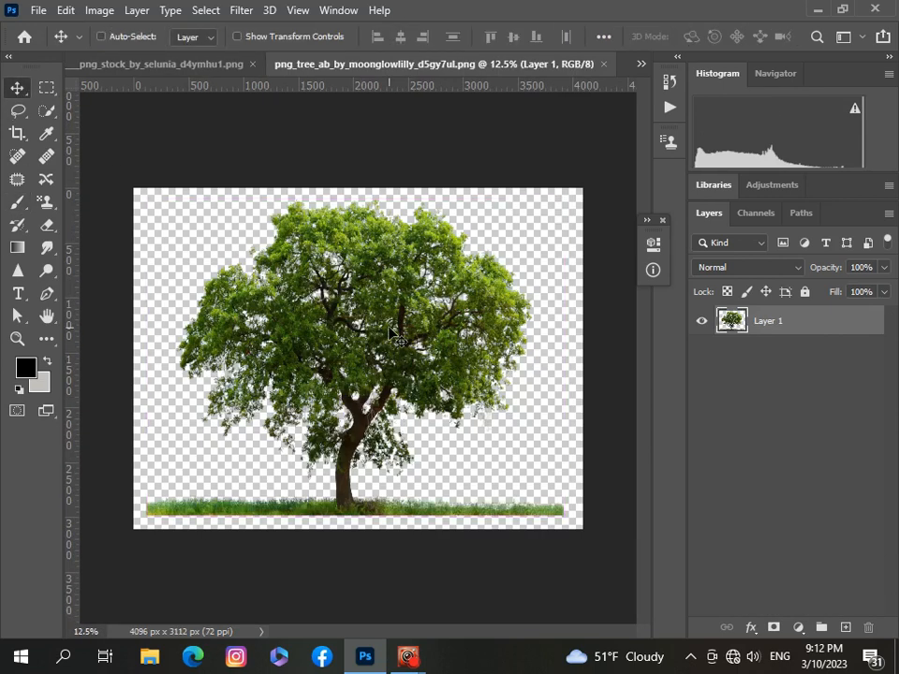
{"action": "left_click", "coordinate": [641, 63]}
{"action": "left_click", "coordinate": [614, 72]}
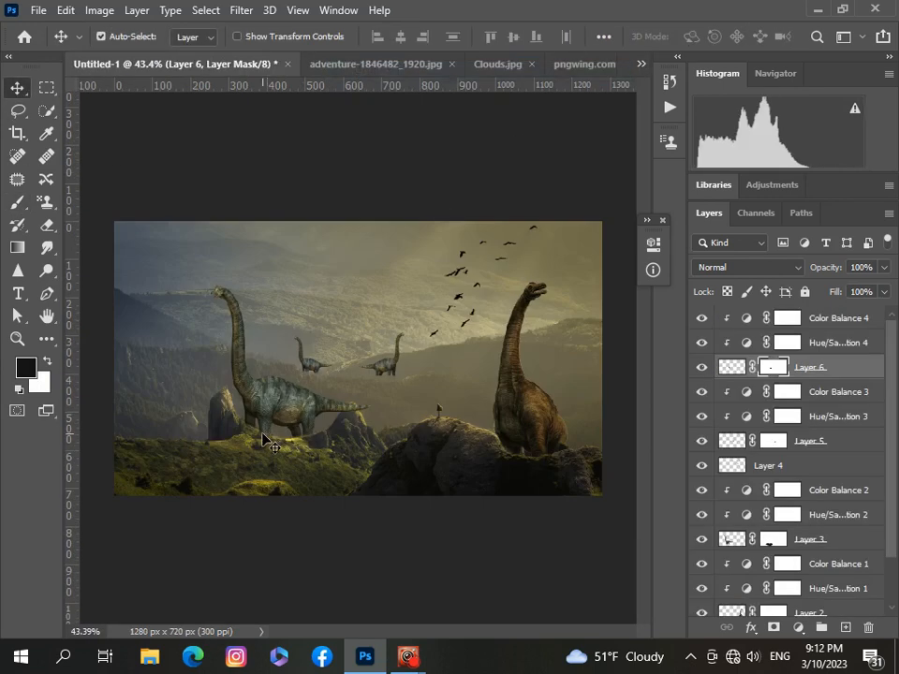
{"action": "key", "text": "ctrl+v"}
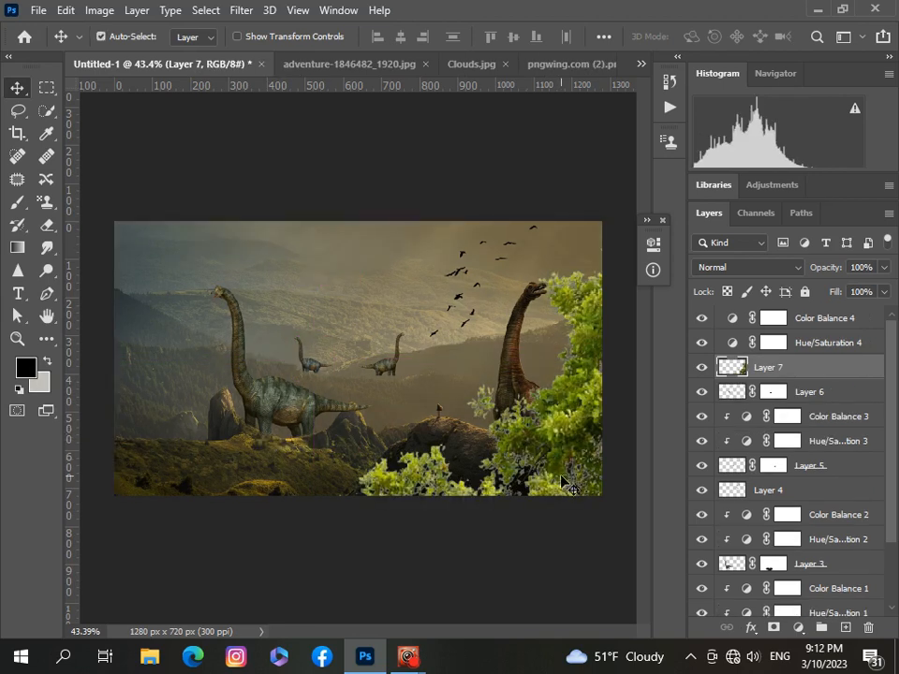
- Scale the tree down to about 18% and place it in the picture's lower-left corner, partly covering the large grey dinosaur
{"action": "left_click_drag", "start_coordinate": [562, 482], "coordinate": [403, 384]}
{"action": "key", "text": "ctrl+t"}
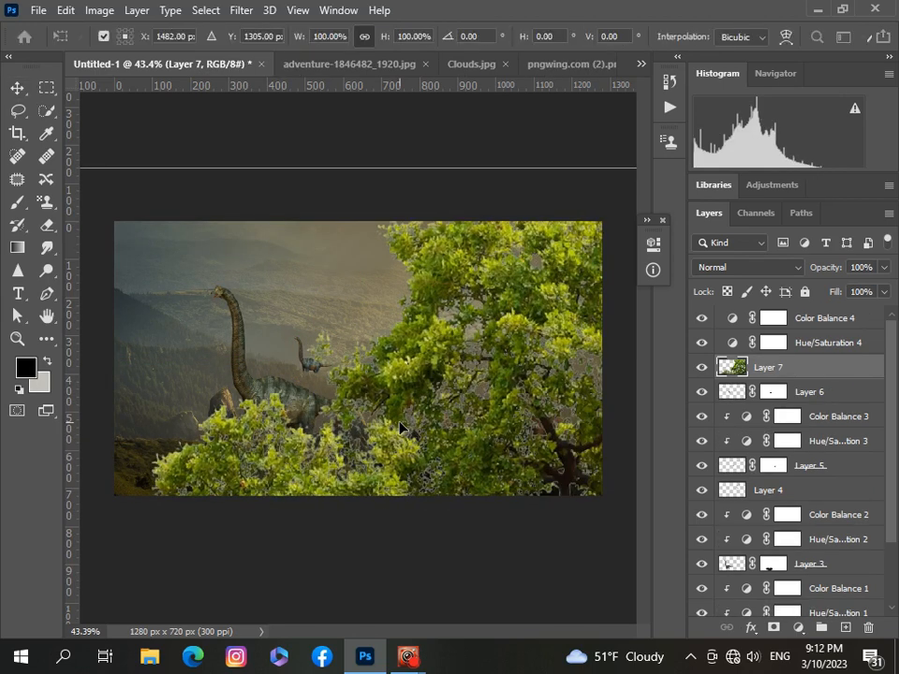
{"action": "key", "text": "ctrl+minus"}
{"action": "left_click_drag", "start_coordinate": [107, 251], "coordinate": [332, 416]}
{"action": "left_click_drag", "start_coordinate": [377, 446], "coordinate": [197, 217]}
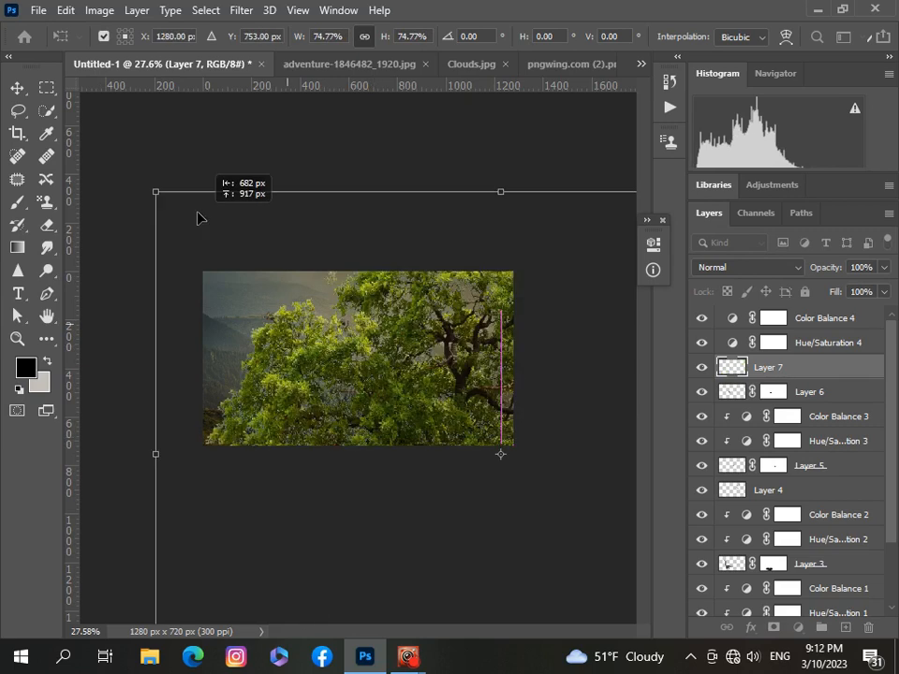
{"action": "left_click_drag", "start_coordinate": [155, 191], "coordinate": [416, 342]}
{"action": "left_click_drag", "start_coordinate": [459, 420], "coordinate": [200, 372]}
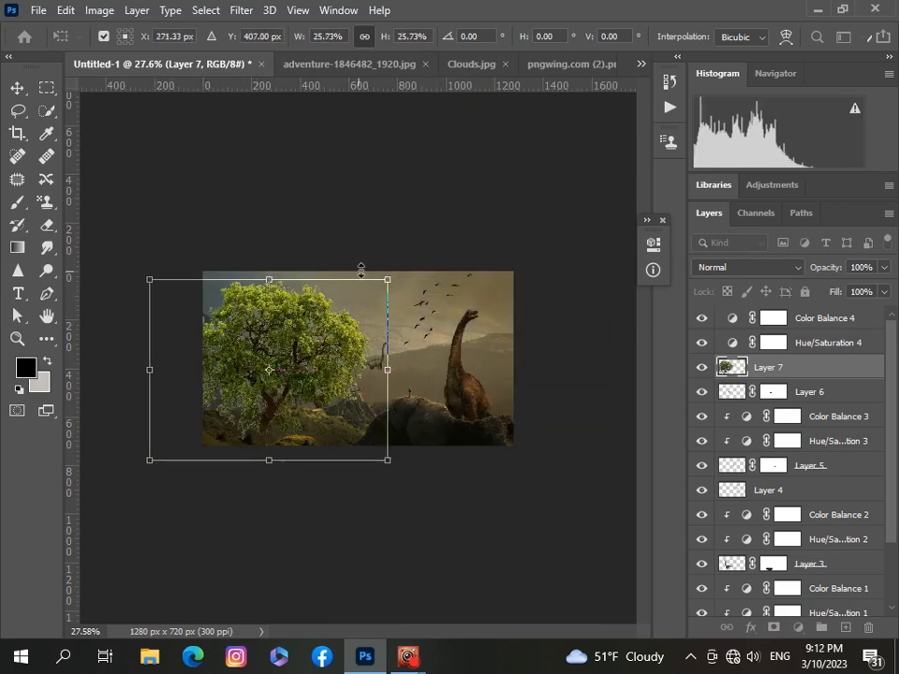
{"action": "left_click_drag", "start_coordinate": [388, 279], "coordinate": [317, 334]}
{"action": "left_click_drag", "start_coordinate": [273, 382], "coordinate": [260, 390]}
- Enlarge the tree slightly to about 19.4% of its original size in the lower-left corner and apply the transformation
{"action": "scroll", "coordinate": [285, 398], "scroll_direction": "up", "scroll_amount": 3}
{"action": "scroll", "coordinate": [285, 399], "scroll_direction": "down", "scroll_amount": 3}
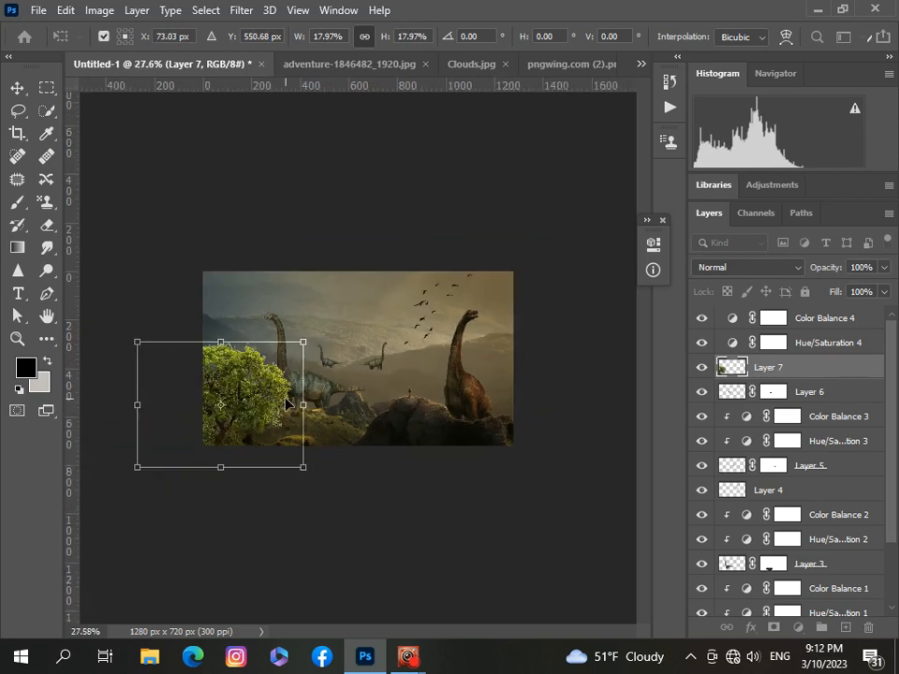
{"action": "scroll", "coordinate": [287, 403], "scroll_direction": "up", "scroll_amount": 2}
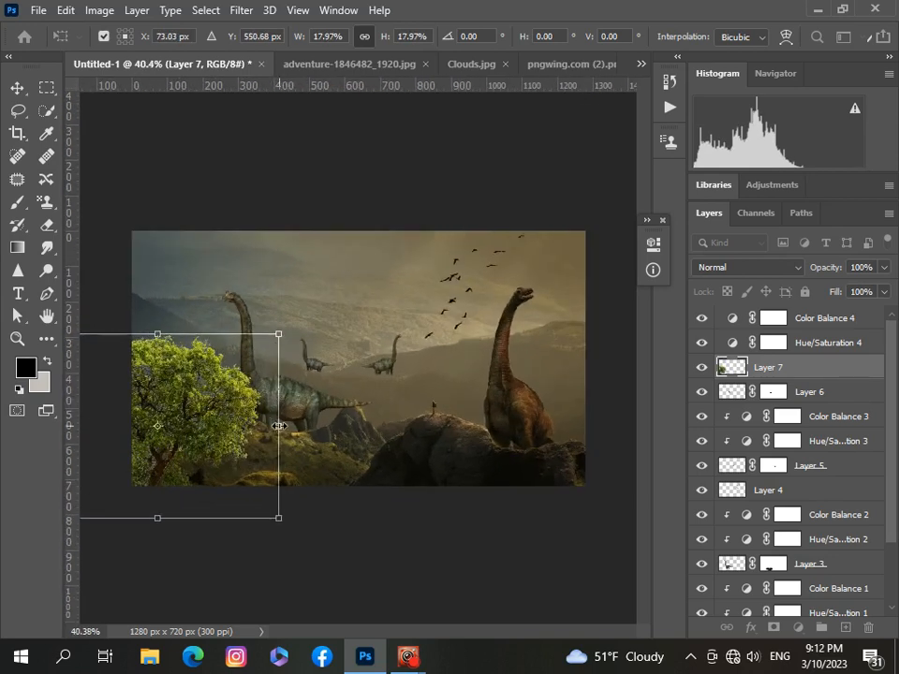
{"action": "left_click_drag", "start_coordinate": [279, 427], "coordinate": [299, 426]}
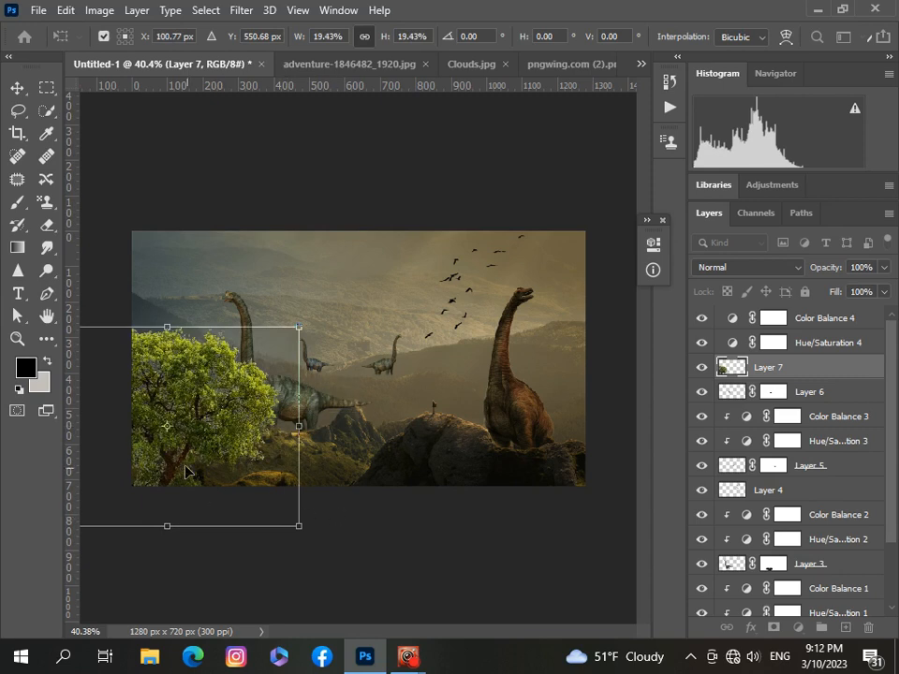
{"action": "left_click_drag", "start_coordinate": [185, 466], "coordinate": [176, 467]}
{"action": "scroll", "coordinate": [400, 510], "scroll_direction": "down", "scroll_amount": 2}
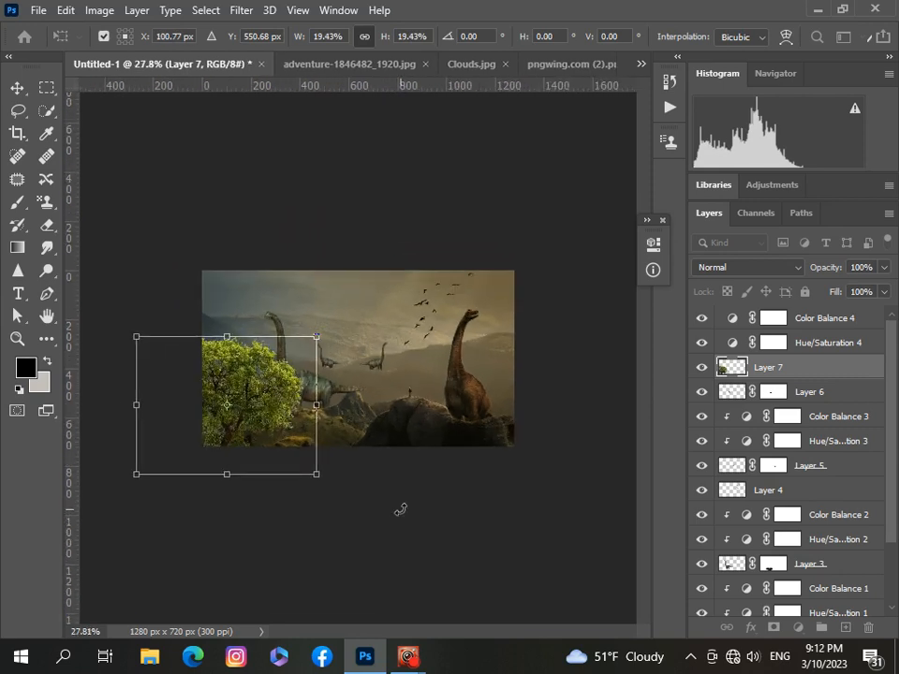
{"action": "left_click", "coordinate": [20, 92]}
{"action": "scroll", "coordinate": [349, 567], "scroll_direction": "up", "scroll_amount": 1}
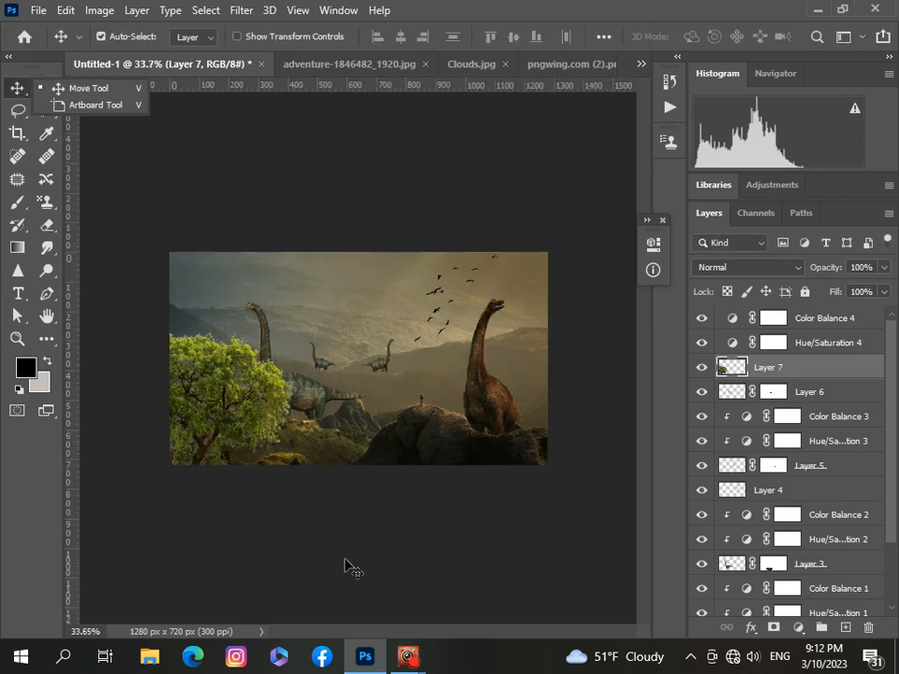
- Move the tree layer to the top of the layer stack and clip a Color Balance adjustment to it, shifting the midtones towards yellow
{"action": "scroll", "coordinate": [345, 567], "scroll_direction": "down", "scroll_amount": 1}
{"action": "left_click_drag", "start_coordinate": [828, 370], "coordinate": [821, 320]}
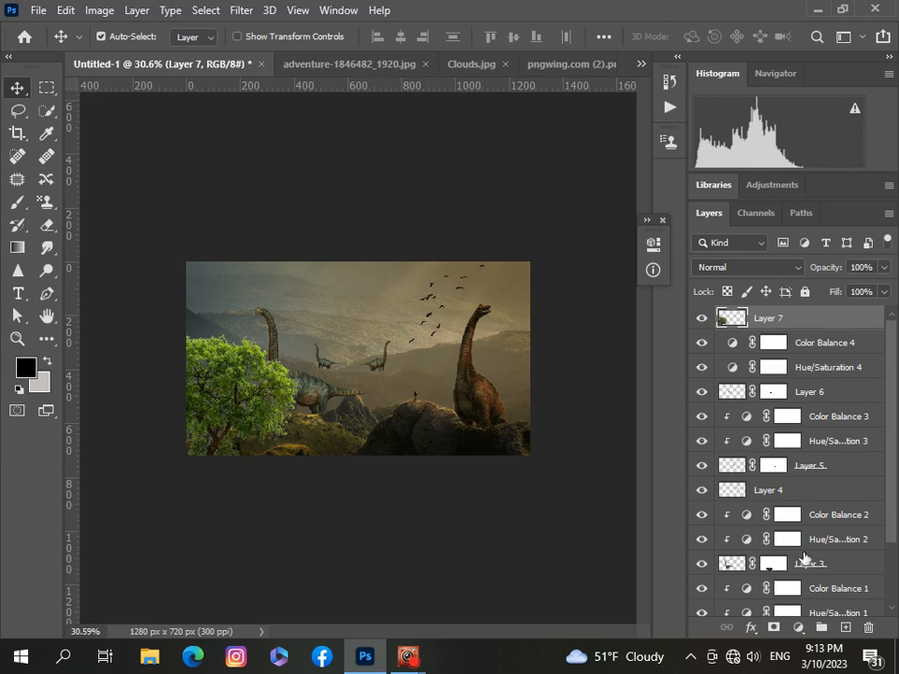
{"action": "left_click", "coordinate": [798, 627]}
{"action": "left_click", "coordinate": [792, 478]}
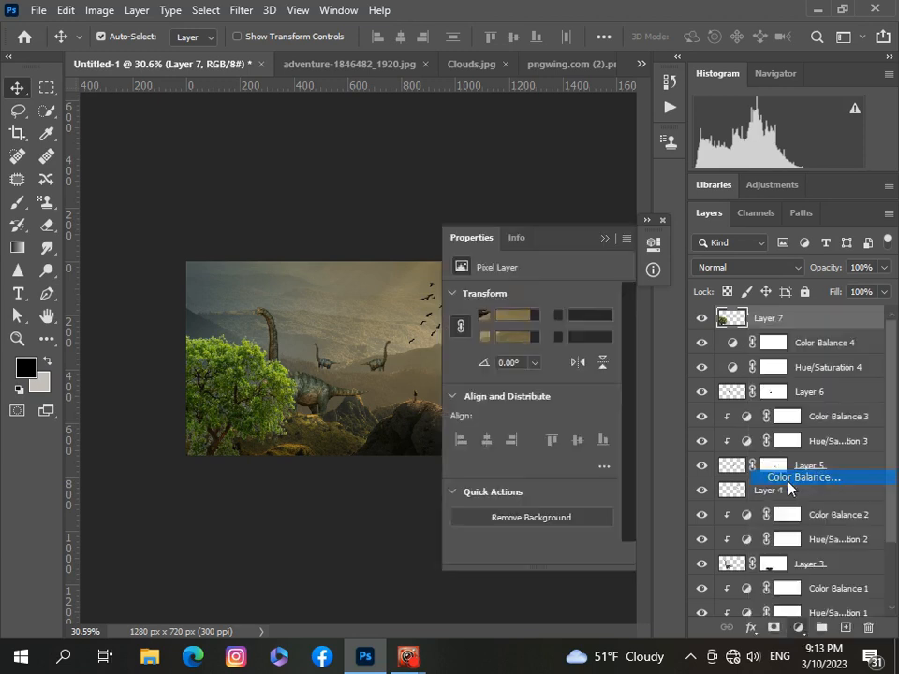
{"action": "left_click", "coordinate": [506, 559]}
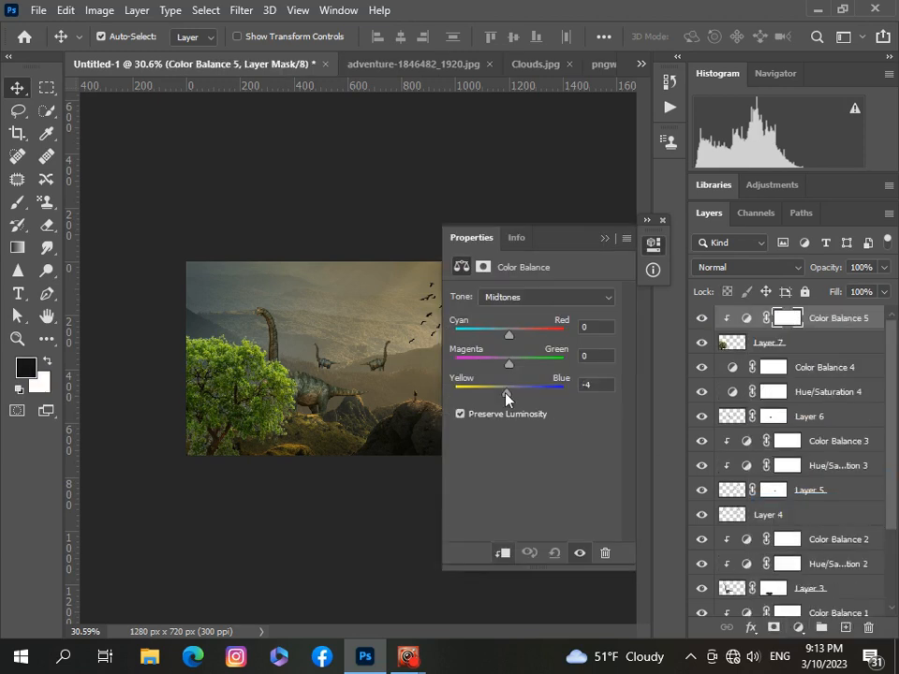
{"action": "left_click_drag", "start_coordinate": [507, 394], "coordinate": [490, 400]}
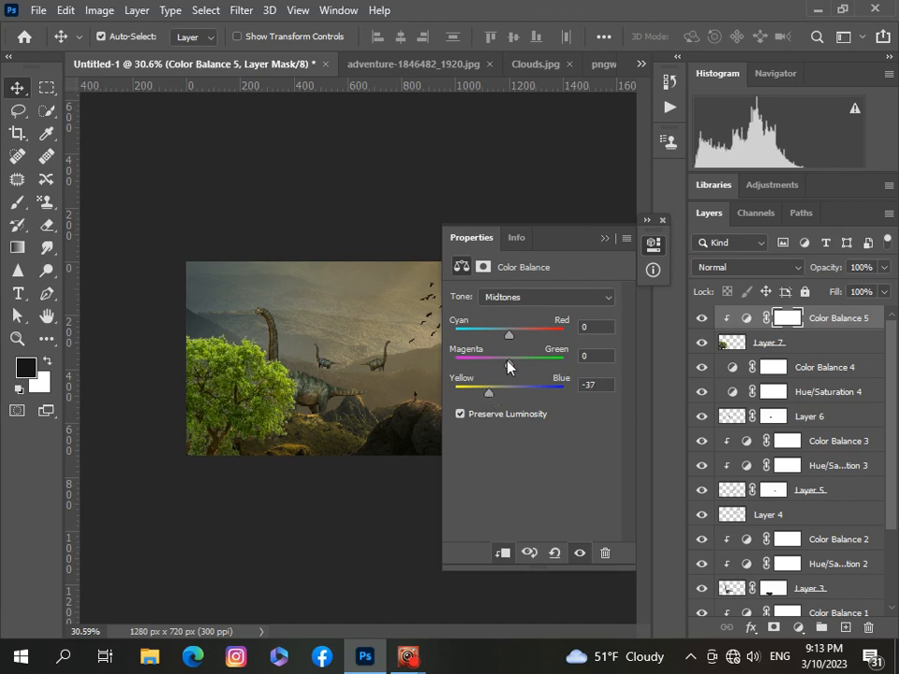
{"action": "left_click_drag", "start_coordinate": [507, 361], "coordinate": [498, 398]}
{"action": "left_click", "coordinate": [603, 241]}
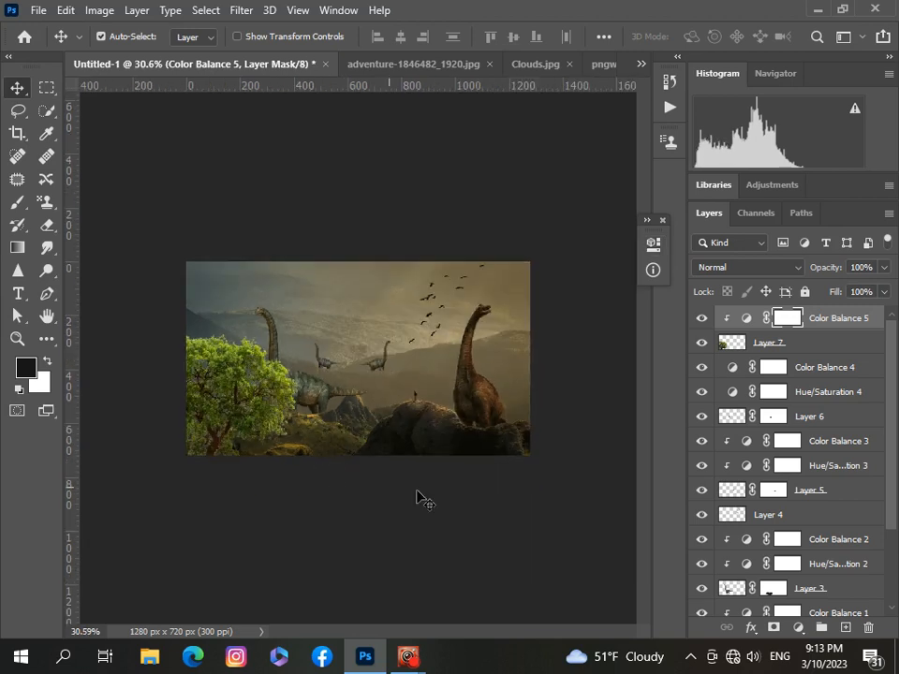
- Clip a Hue/Saturation adjustment to the tree with hue -10, saturation -18 and lightness -16
{"action": "left_click", "coordinate": [797, 627]}
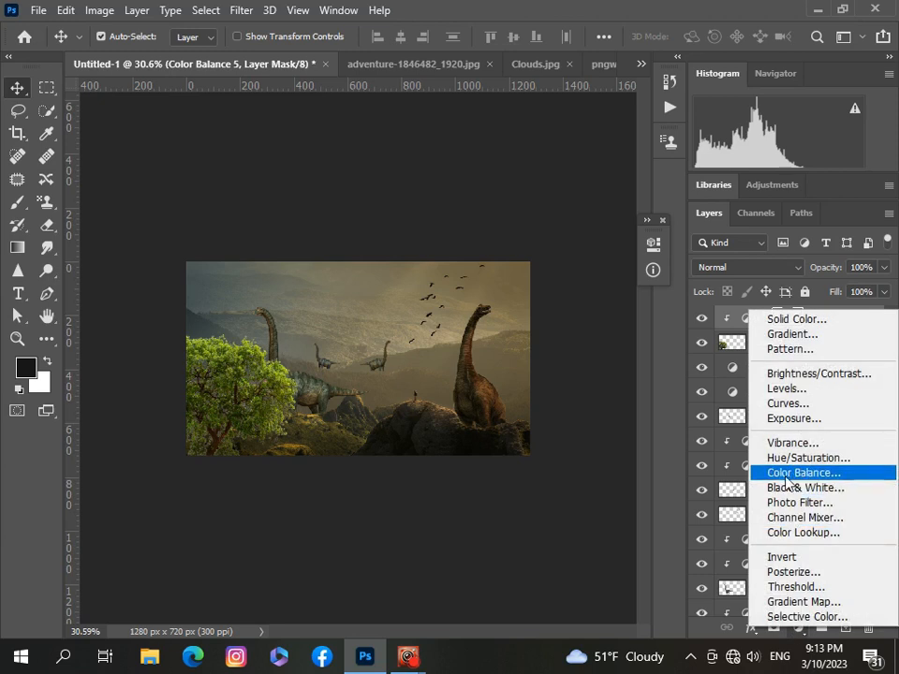
{"action": "left_click", "coordinate": [792, 458]}
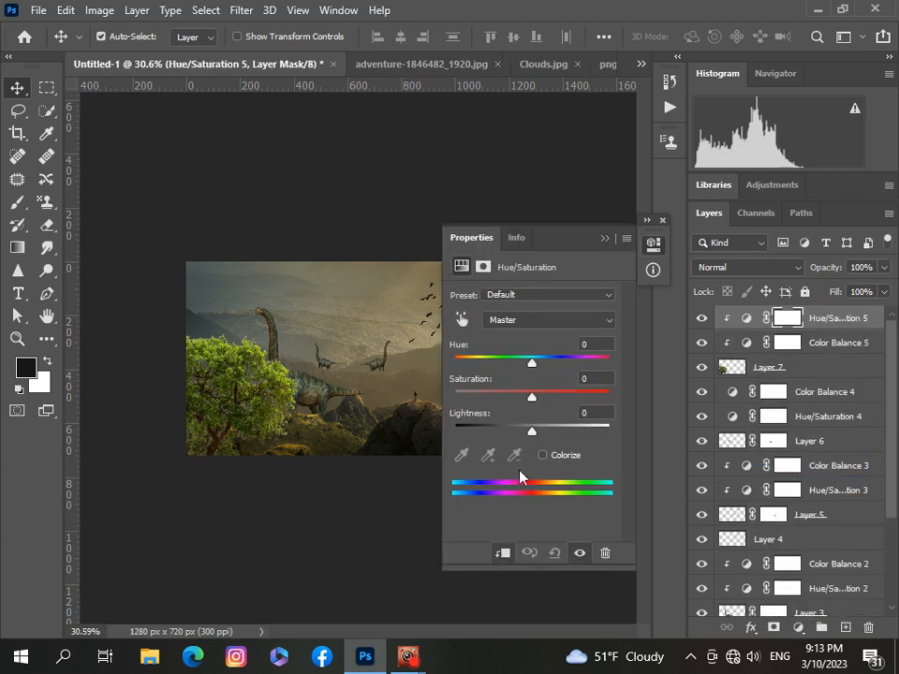
{"action": "left_click_drag", "start_coordinate": [531, 433], "coordinate": [523, 369]}
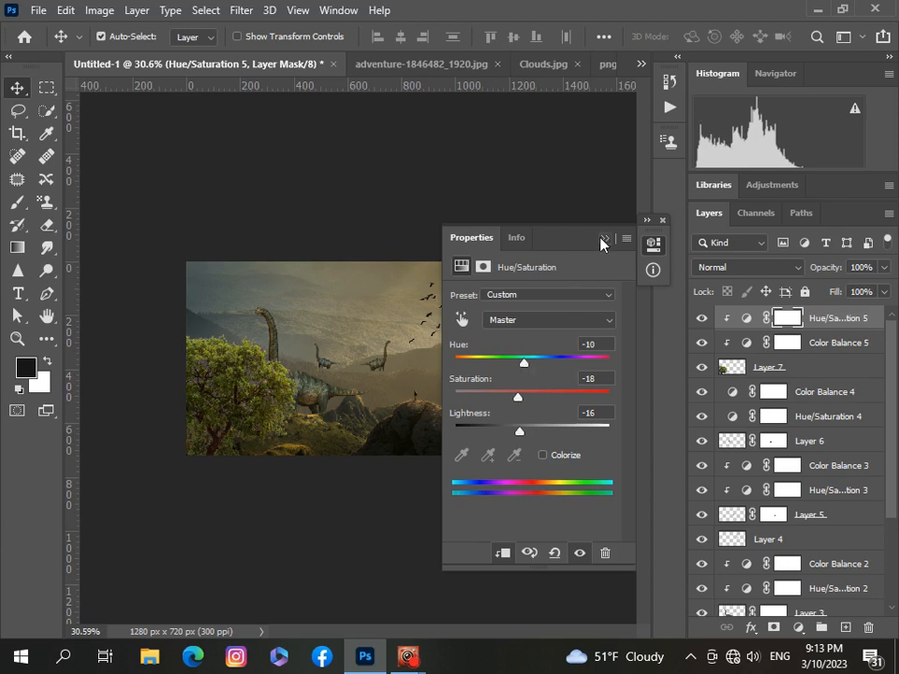
{"action": "left_click", "coordinate": [602, 241]}
{"action": "scroll", "coordinate": [407, 430], "scroll_direction": "up", "scroll_amount": 3}
{"action": "scroll", "coordinate": [407, 431], "scroll_direction": "down", "scroll_amount": 1}
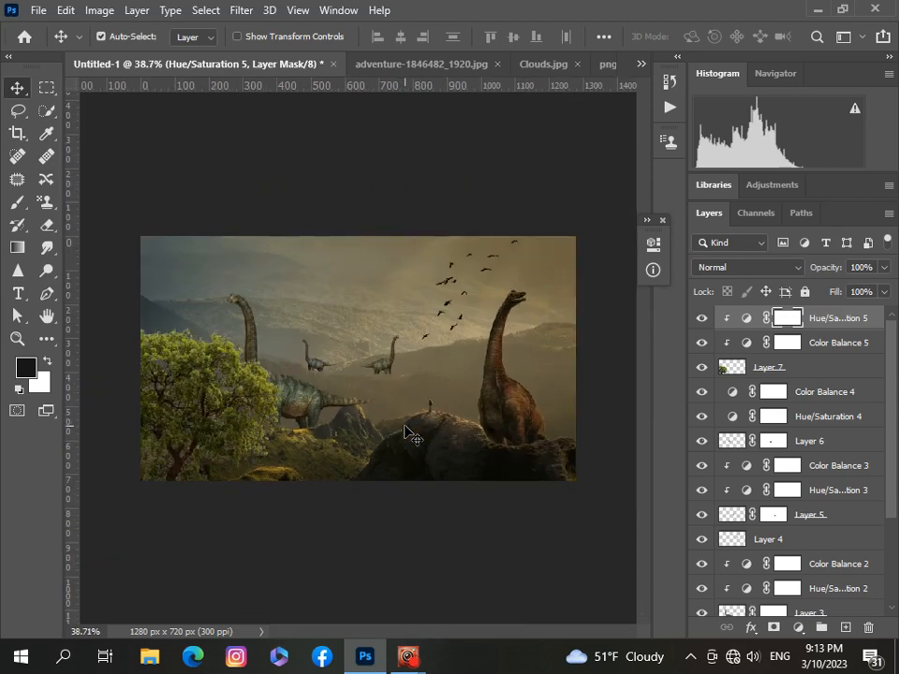
{"action": "scroll", "coordinate": [408, 430], "scroll_direction": "down", "scroll_amount": 1}
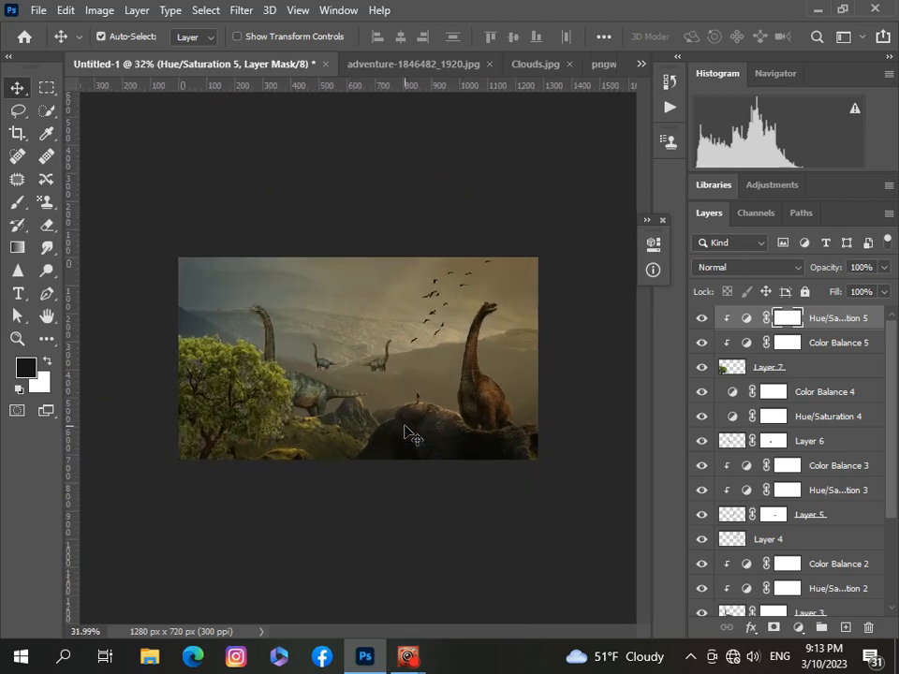
{"action": "scroll", "coordinate": [408, 431], "scroll_direction": "up", "scroll_amount": 1}
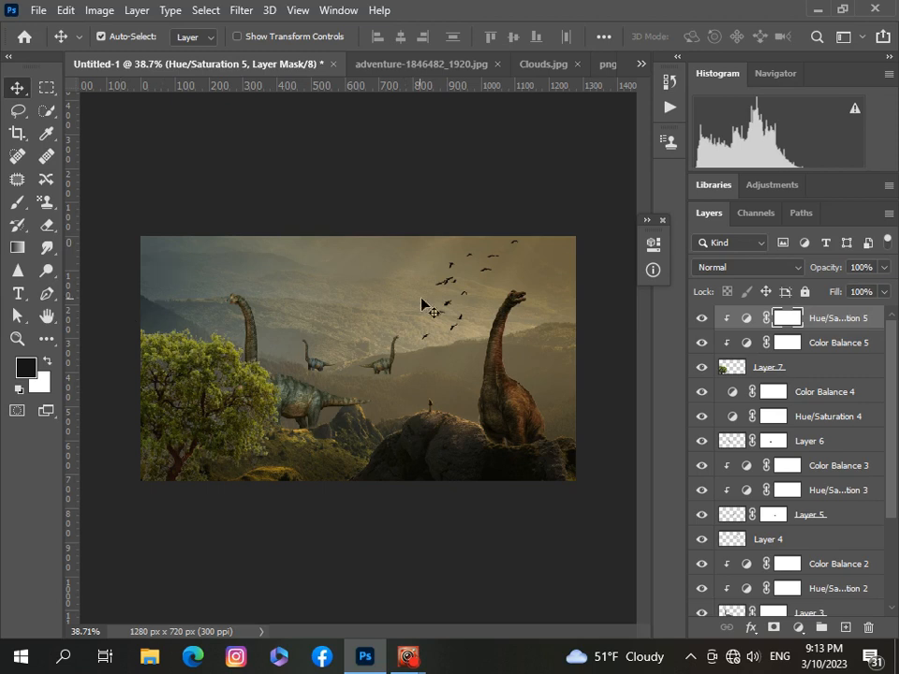
- Open birds_two___png_stock_by_selunia_d4ymhu1.png and copy its flock into the Untitled-1 composite as a new layer
{"action": "left_click", "coordinate": [38, 10]}
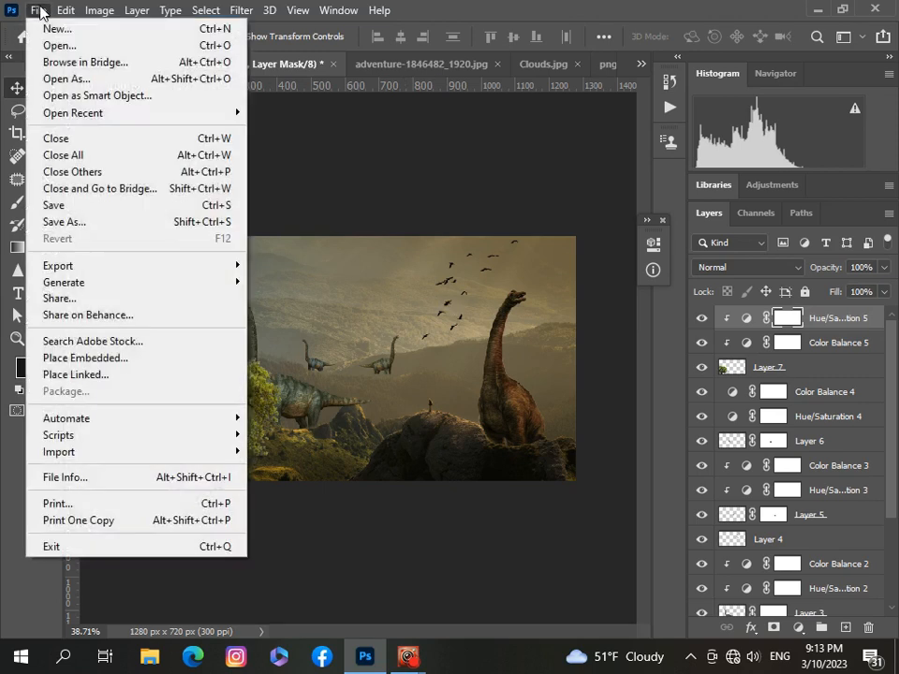
{"action": "left_click", "coordinate": [59, 45]}
{"action": "left_click", "coordinate": [450, 150]}
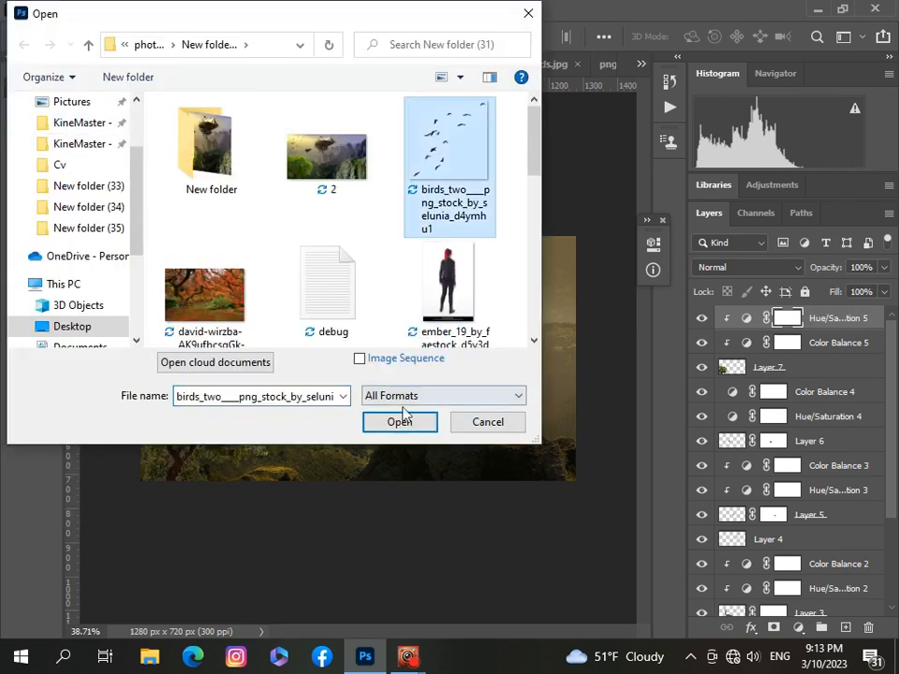
{"action": "left_click", "coordinate": [401, 422]}
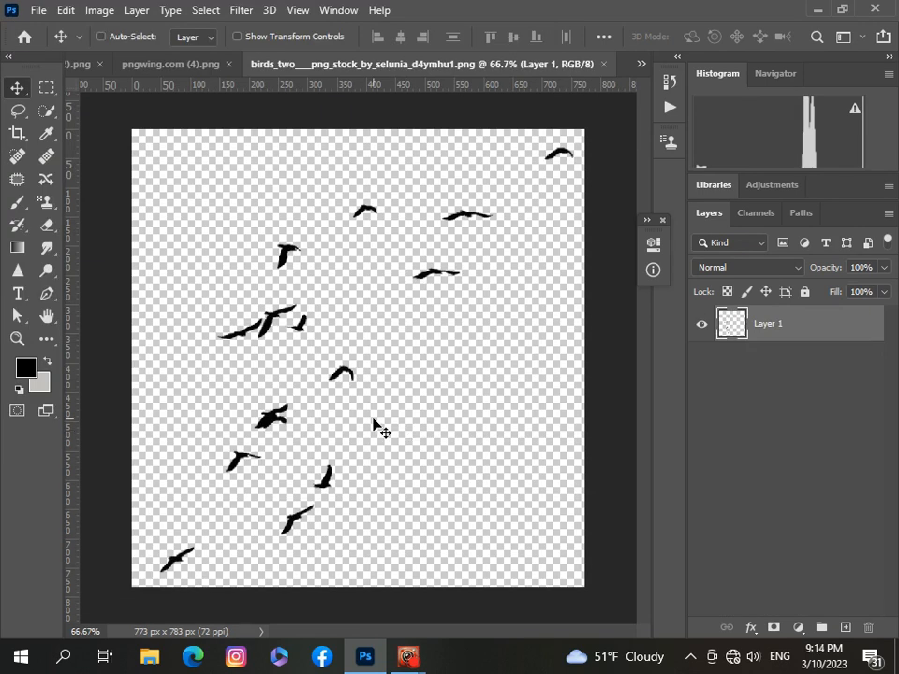
{"action": "left_click", "coordinate": [640, 64]}
{"action": "left_click", "coordinate": [580, 70]}
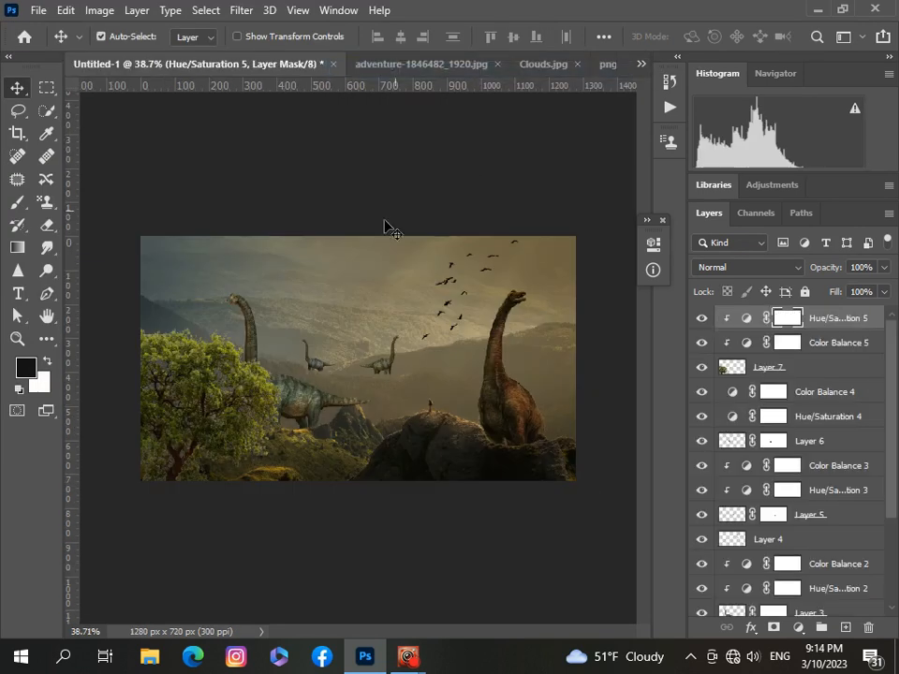
{"action": "key", "text": "ctrl+v"}
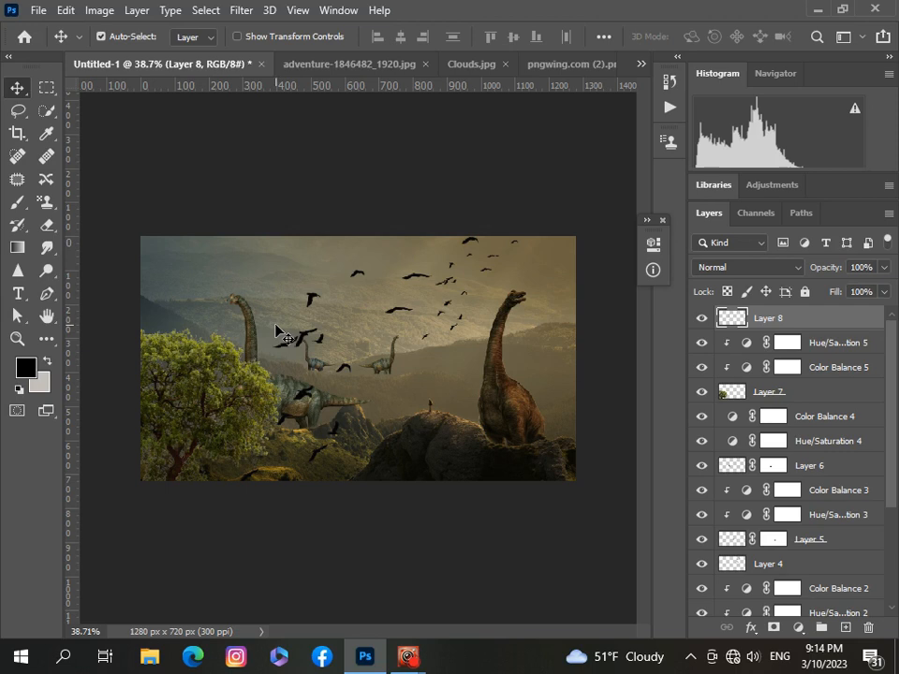
- Scale the new bird flock to about 36% of its size and place it in the sky above the tree
{"action": "key", "text": "ctrl+t"}
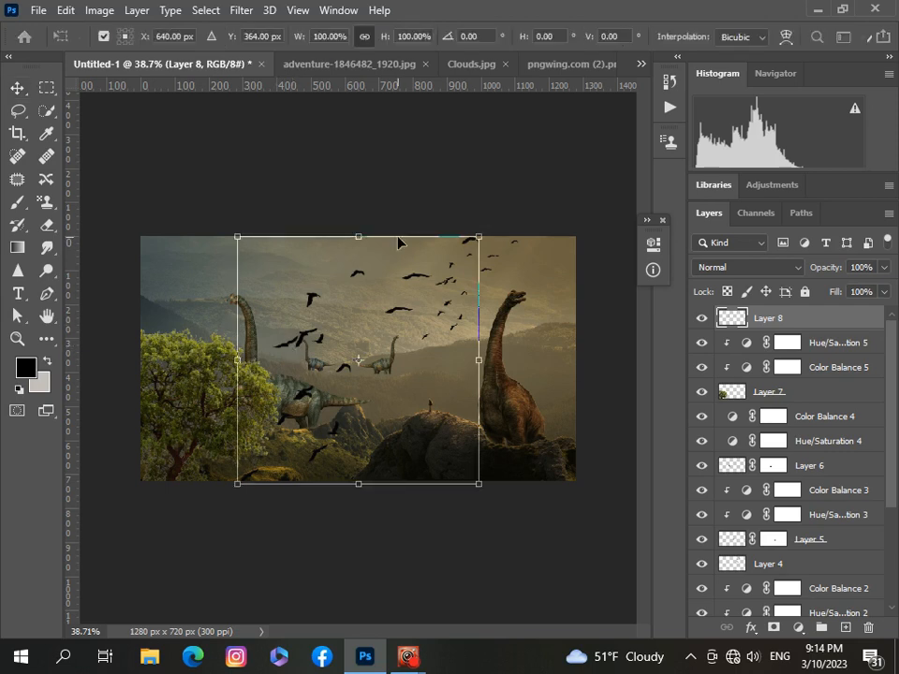
{"action": "left_click_drag", "start_coordinate": [357, 235], "coordinate": [359, 328]}
{"action": "left_click_drag", "start_coordinate": [339, 416], "coordinate": [161, 316]}
{"action": "left_click_drag", "start_coordinate": [267, 378], "coordinate": [234, 319]}
{"action": "mouse_move", "coordinate": [196, 304]}
{"action": "left_mouse_down"}
{"action": "mouse_move", "coordinate": [212, 316]}
{"action": "mouse_move", "coordinate": [204, 291]}
{"action": "left_mouse_up"}
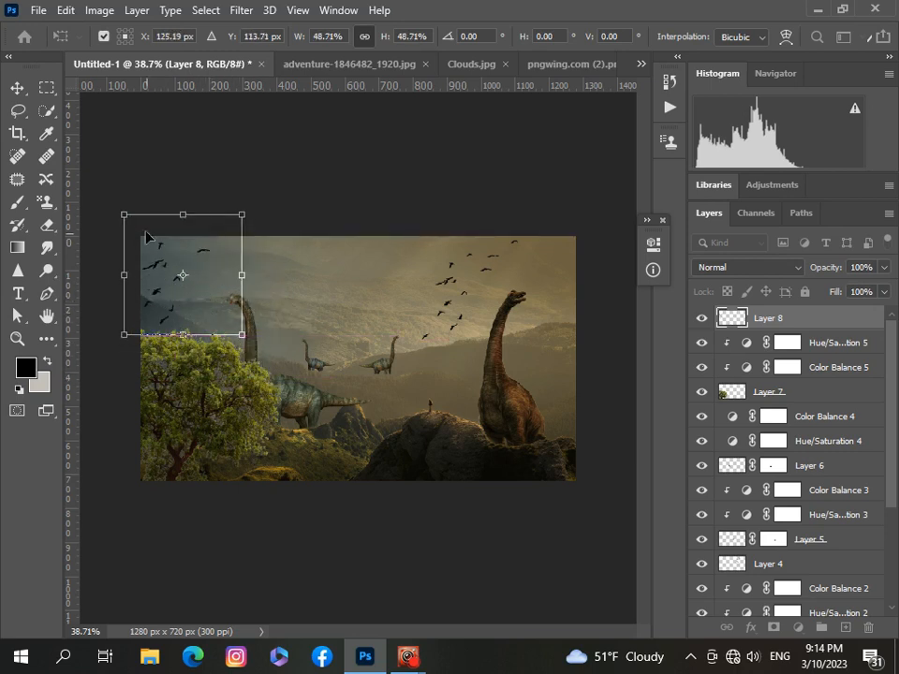
{"action": "left_click_drag", "start_coordinate": [126, 216], "coordinate": [158, 266]}
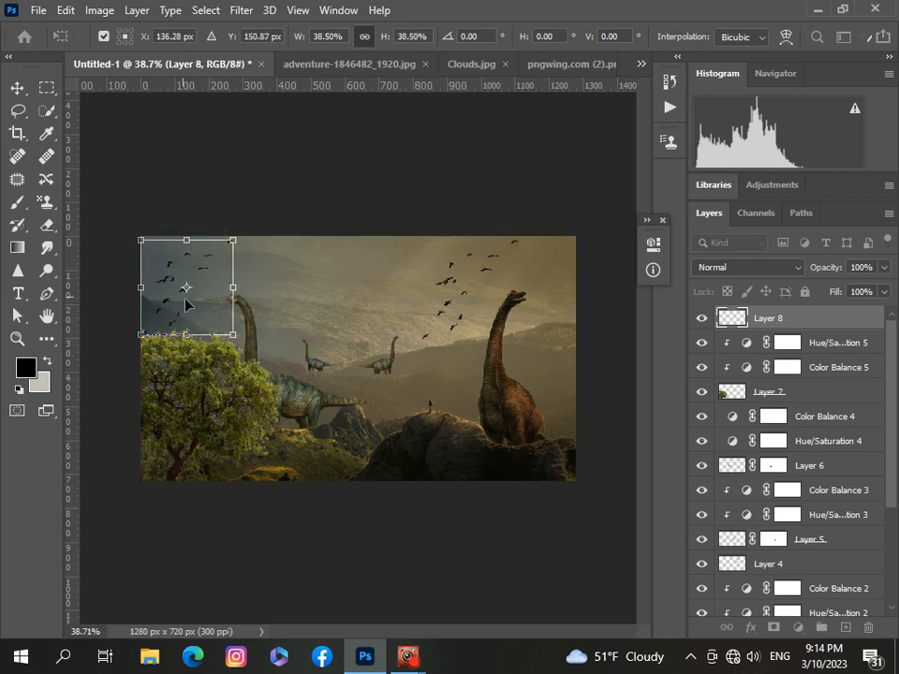
{"action": "left_click_drag", "start_coordinate": [228, 289], "coordinate": [227, 285]}
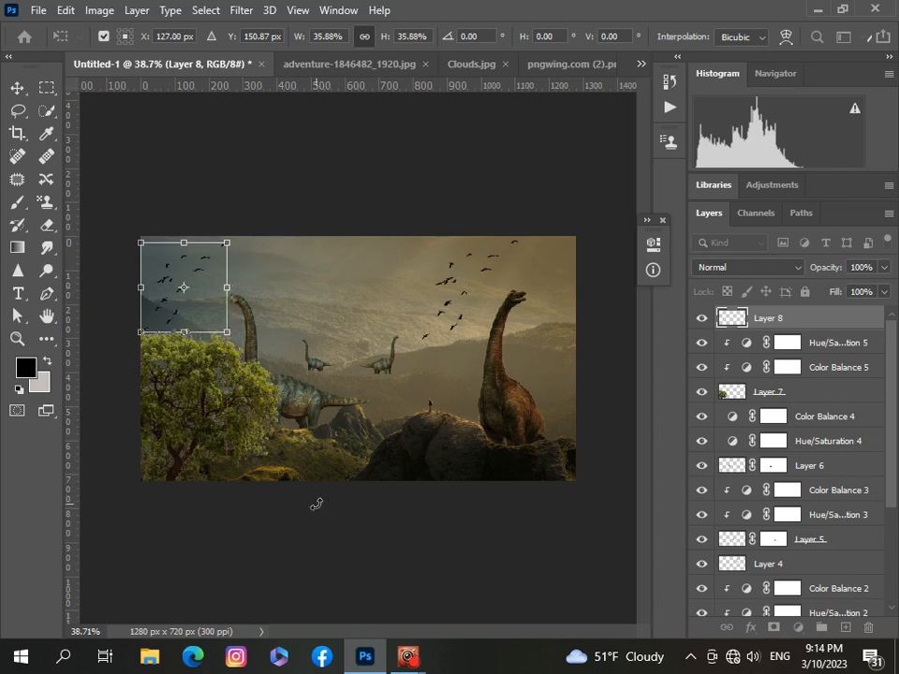
{"action": "left_click", "coordinate": [18, 90]}
- Nudge the left small distant dinosaur slightly downward and move the right one a little down and to the right
{"action": "scroll", "coordinate": [362, 431], "scroll_direction": "down", "scroll_amount": 5}
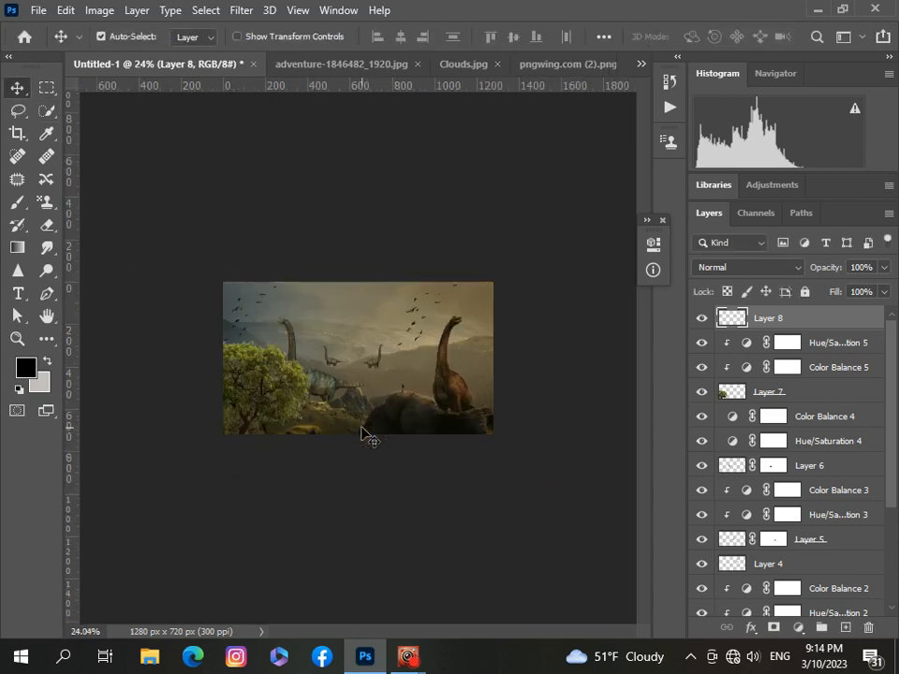
{"action": "scroll", "coordinate": [362, 430], "scroll_direction": "up", "scroll_amount": 7}
{"action": "scroll", "coordinate": [345, 370], "scroll_direction": "up", "scroll_amount": 2}
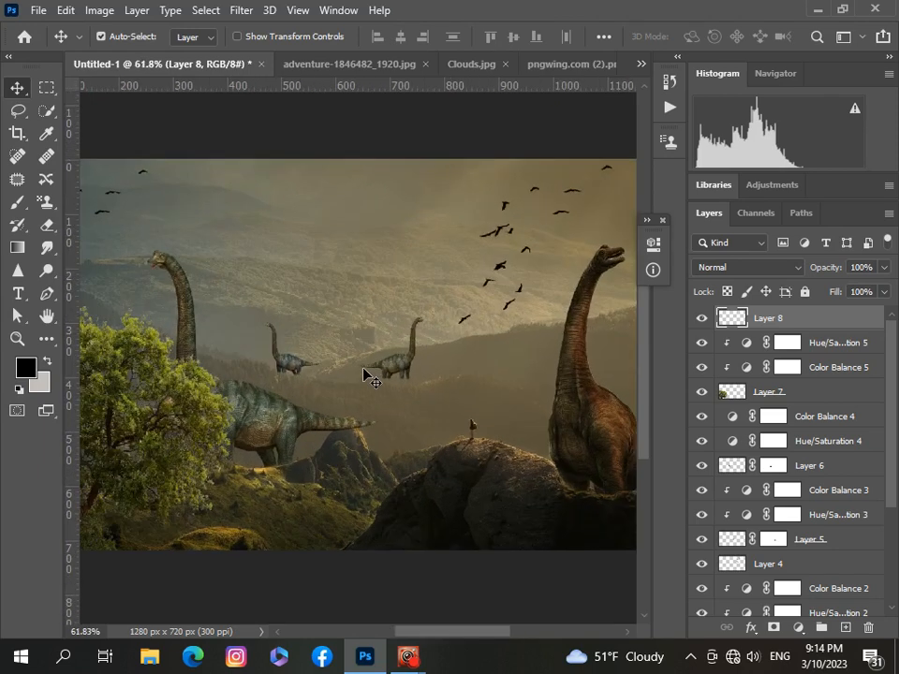
{"action": "left_click", "coordinate": [300, 368]}
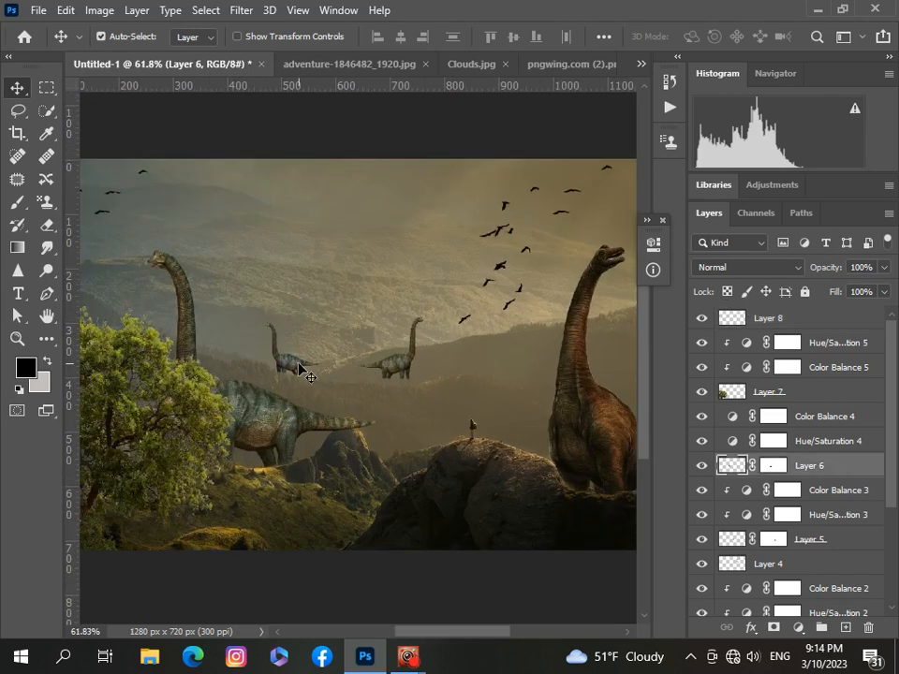
{"action": "left_click_drag", "start_coordinate": [299, 364], "coordinate": [298, 367]}
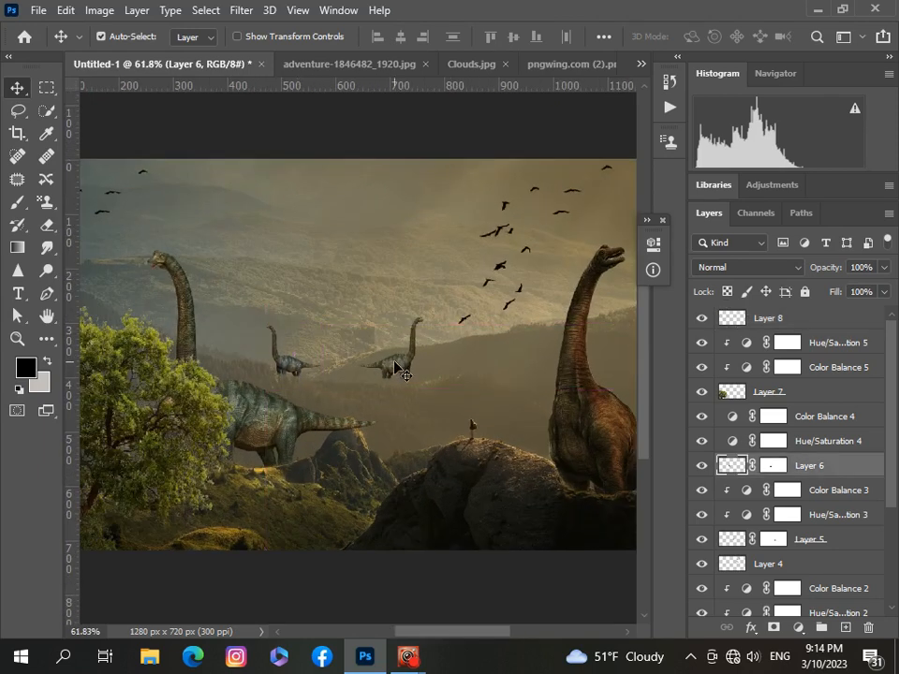
{"action": "left_click_drag", "start_coordinate": [394, 365], "coordinate": [407, 374]}
{"action": "scroll", "coordinate": [381, 426], "scroll_direction": "down", "scroll_amount": 3}
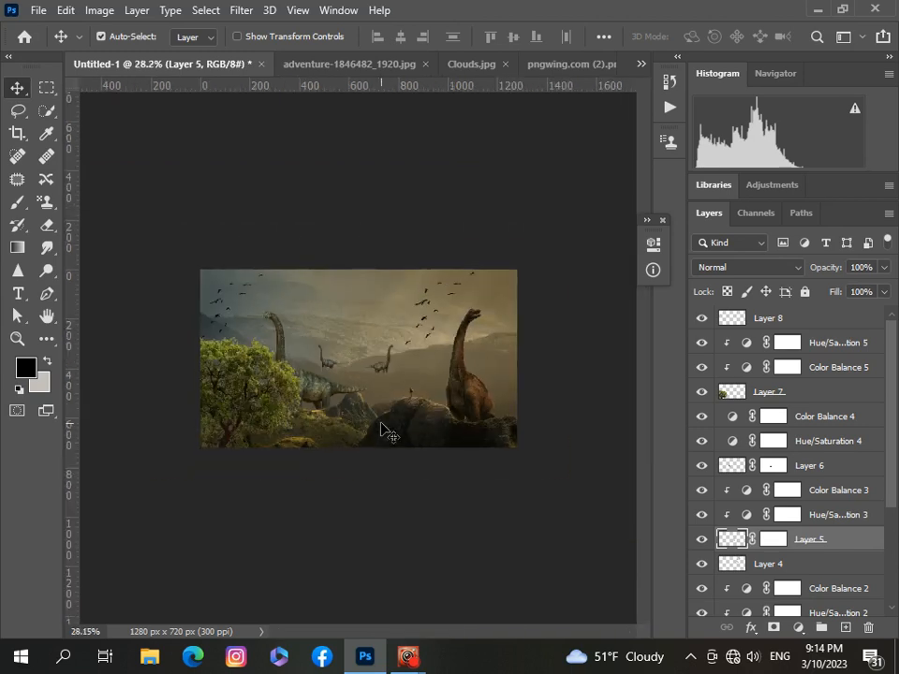
{"action": "scroll", "coordinate": [381, 427], "scroll_direction": "up", "scroll_amount": 8}
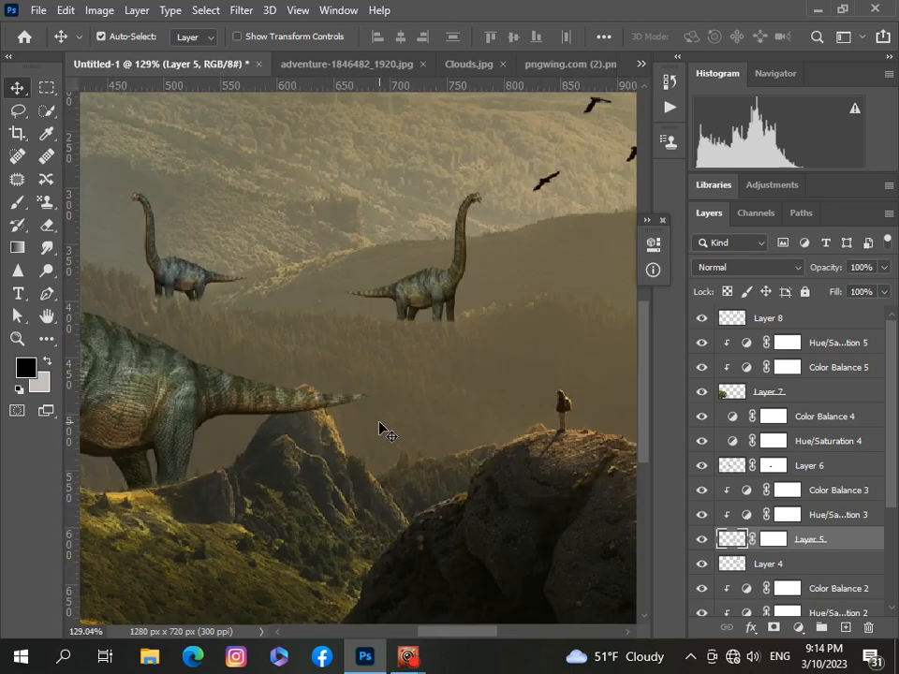
{"action": "scroll", "coordinate": [392, 382], "scroll_direction": "up", "scroll_amount": 2}
{"action": "scroll", "coordinate": [399, 367], "scroll_direction": "down", "scroll_amount": 9}
{"action": "scroll", "coordinate": [399, 367], "scroll_direction": "up", "scroll_amount": 4}
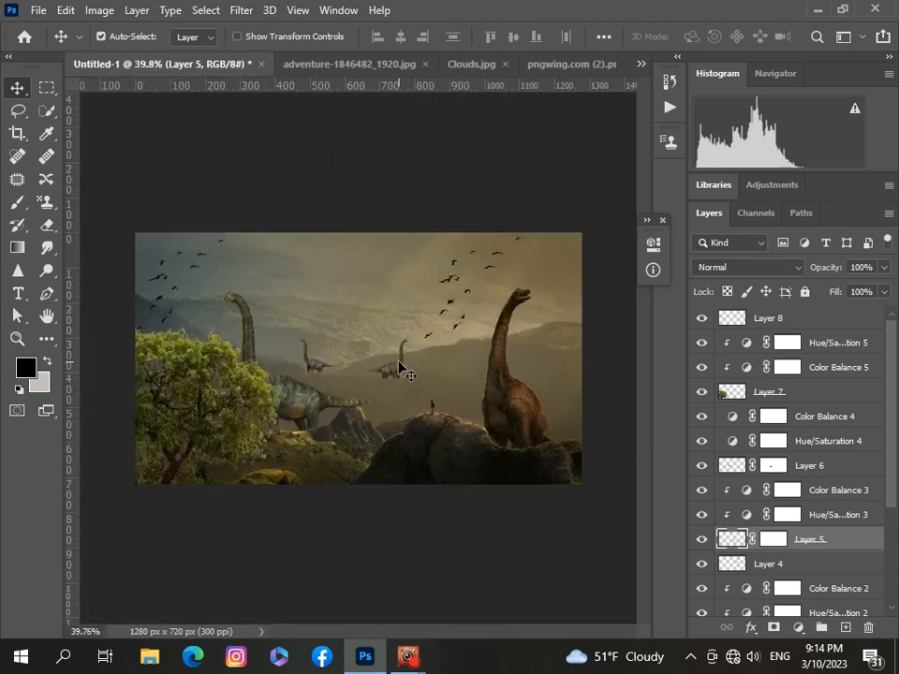
{"action": "scroll", "coordinate": [399, 367], "scroll_direction": "down", "scroll_amount": 1}
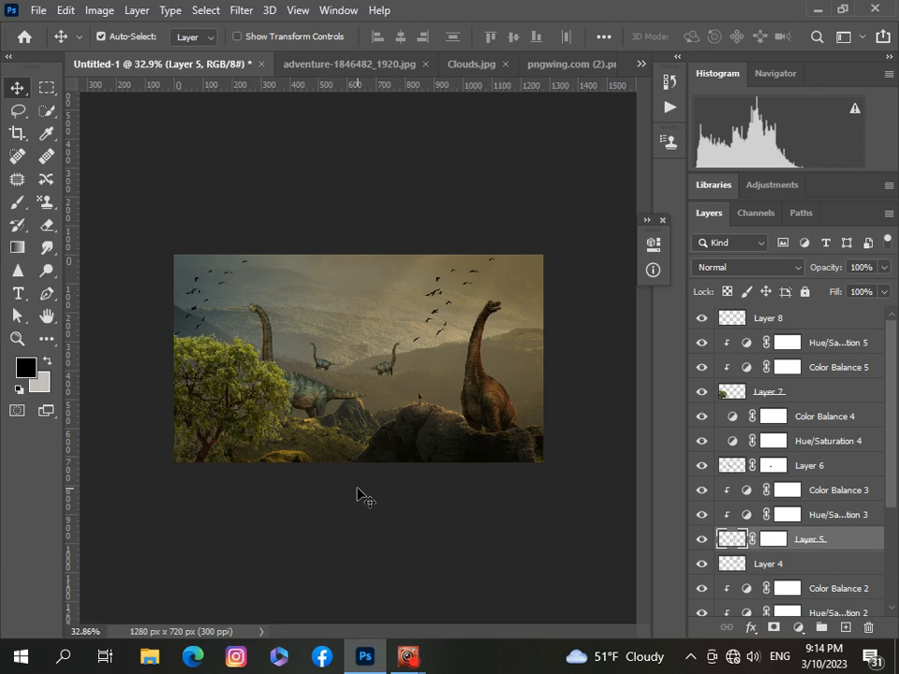
{"action": "scroll", "coordinate": [370, 359], "scroll_direction": "down", "scroll_amount": 1}
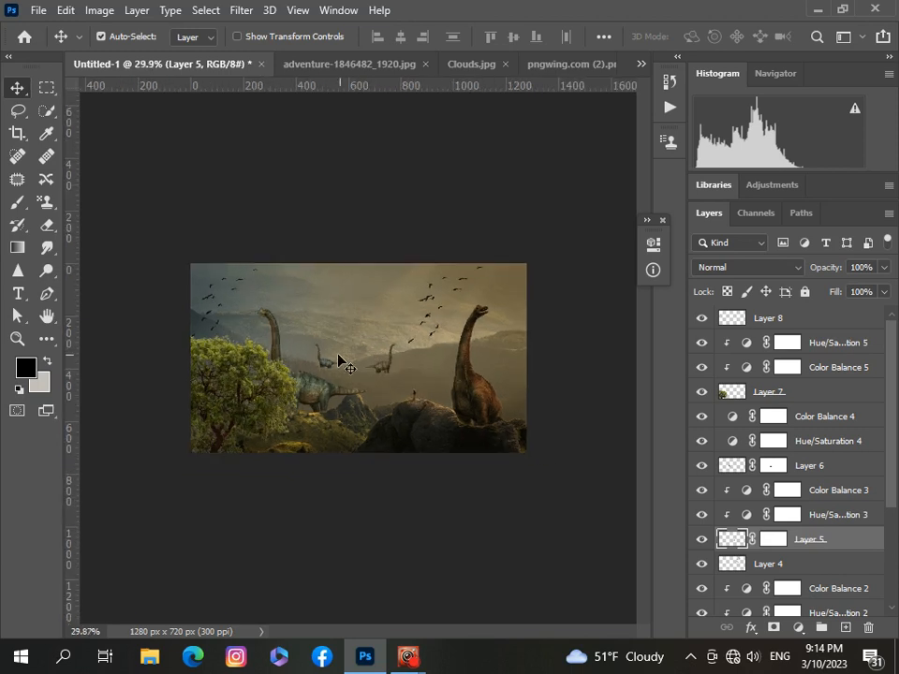
- Flip the left small distant dinosaur on Layer 6 horizontally and apply the transformation
{"action": "left_click", "coordinate": [325, 359]}
{"action": "left_click", "coordinate": [322, 366]}
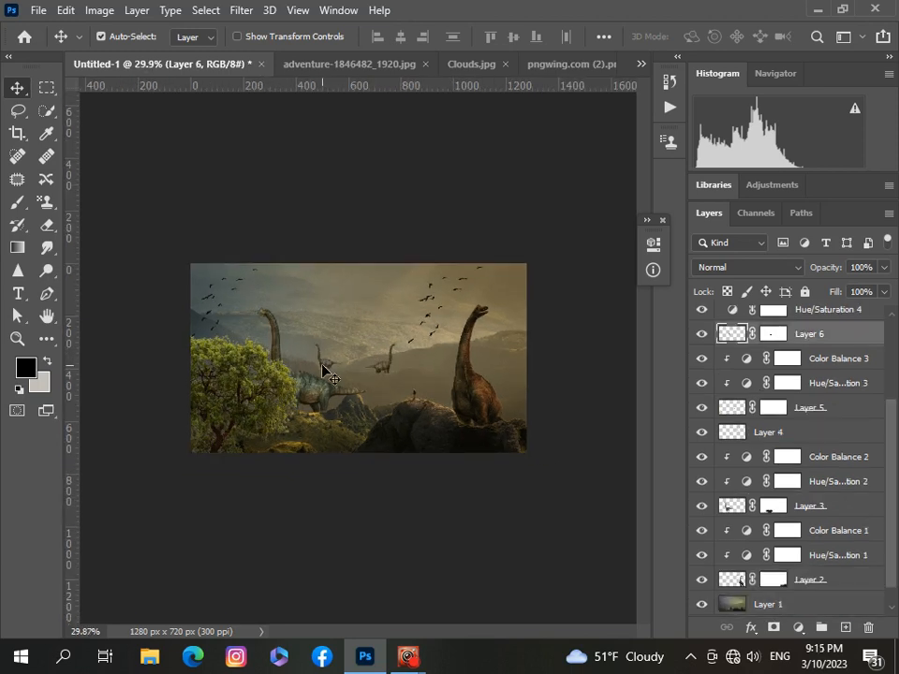
{"action": "key", "text": "ctrl+t"}
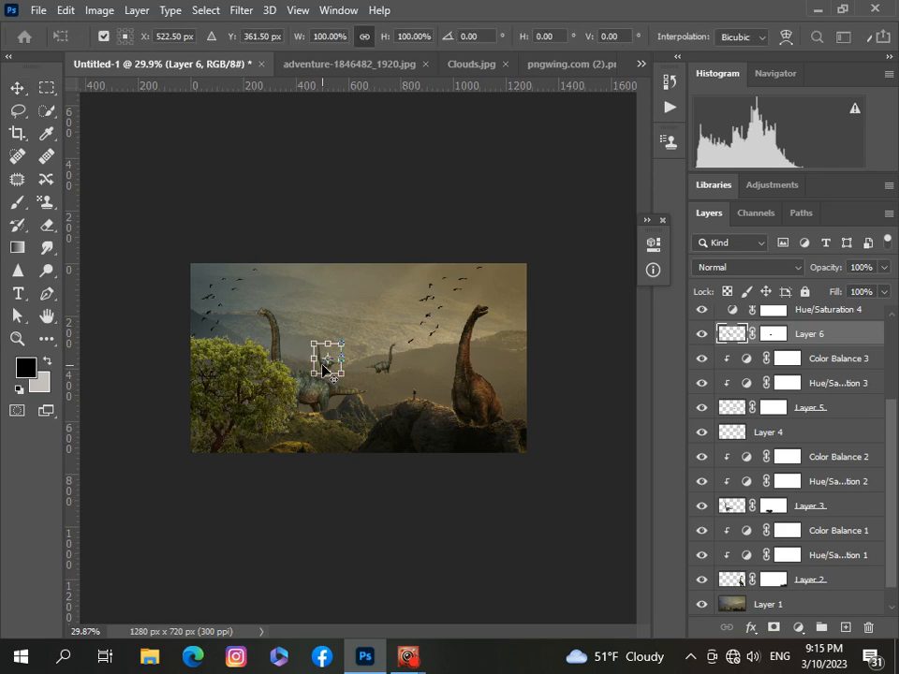
{"action": "right_click", "coordinate": [323, 371]}
{"action": "left_click", "coordinate": [347, 341]}
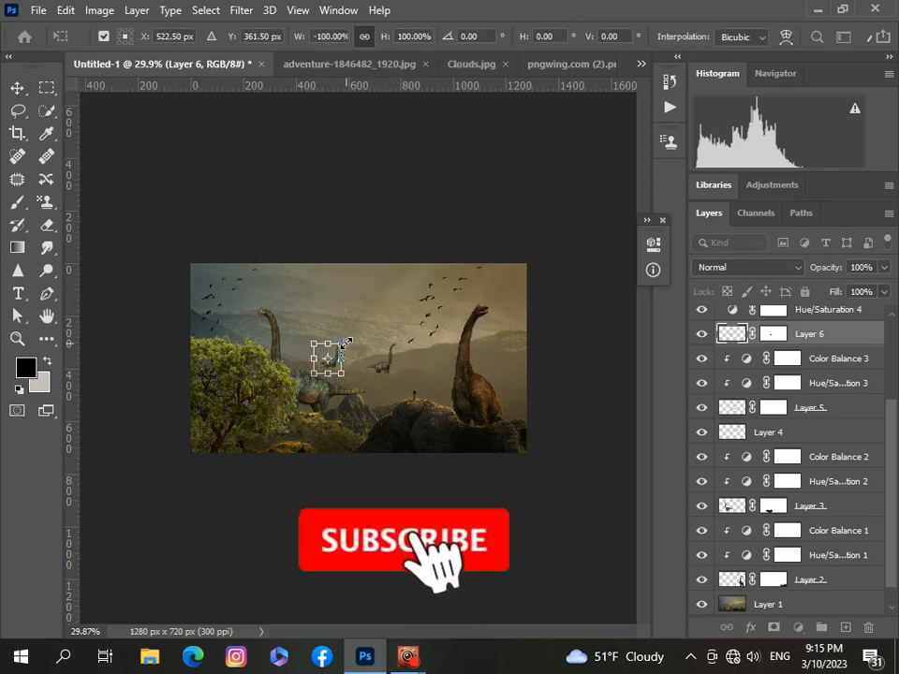
{"action": "left_click", "coordinate": [8, 86]}
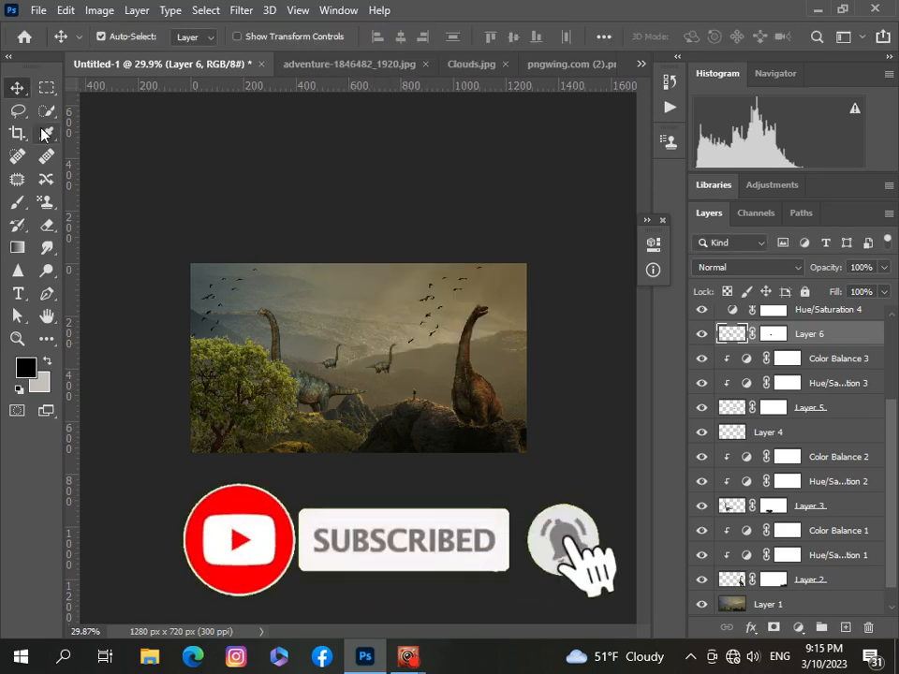
{"action": "scroll", "coordinate": [309, 520], "scroll_direction": "down", "scroll_amount": 2}
{"action": "scroll", "coordinate": [309, 520], "scroll_direction": "up", "scroll_amount": 5}
{"action": "scroll", "coordinate": [309, 520], "scroll_direction": "up", "scroll_amount": 1}
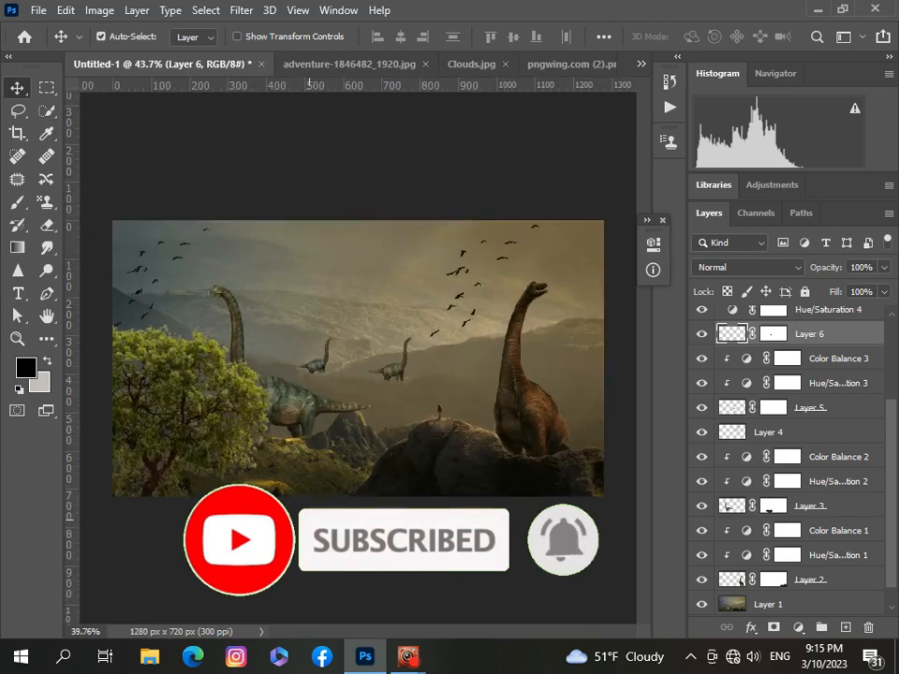
{"action": "scroll", "coordinate": [309, 520], "scroll_direction": "down", "scroll_amount": 3}
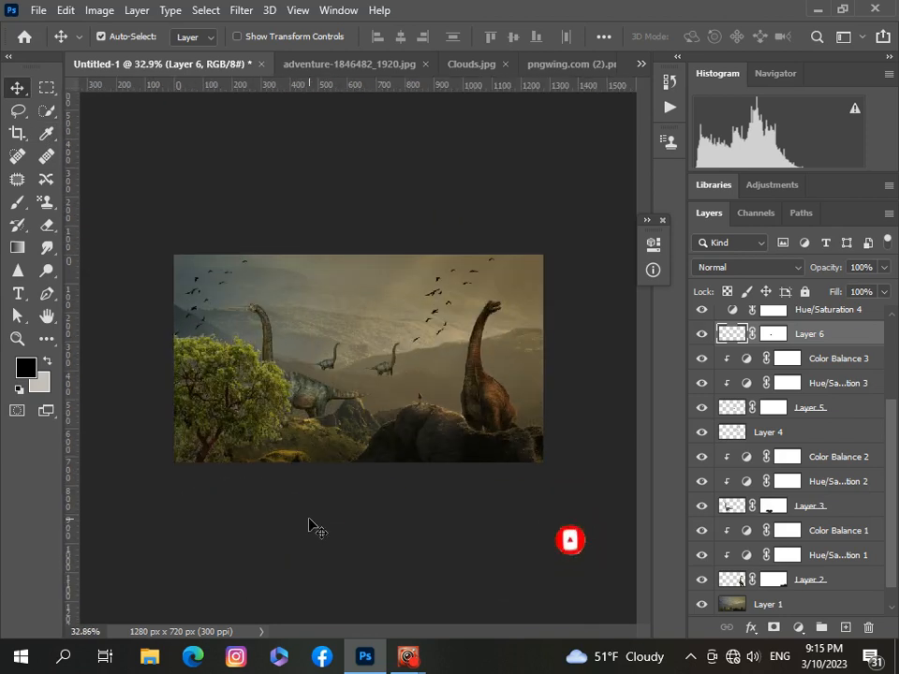